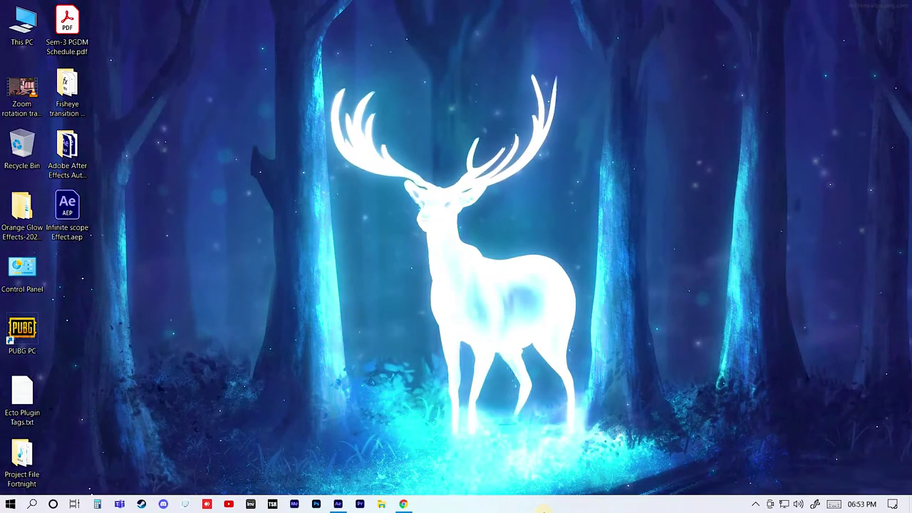
# Step: Bring back the Infinite scope Effect project and scrub the demo comp to the scoped-in frame
pyautogui.click(341, 505)
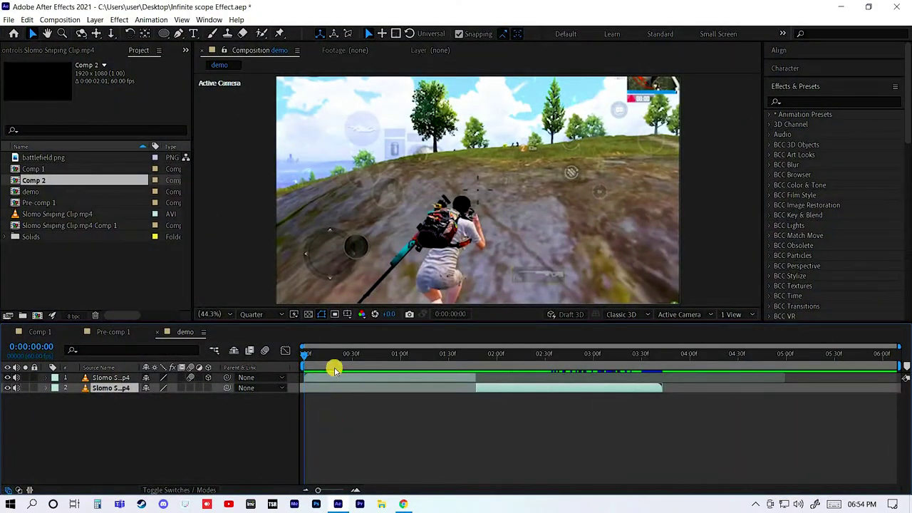
pyautogui.moveTo(306, 353); pyautogui.dragTo(476, 350)
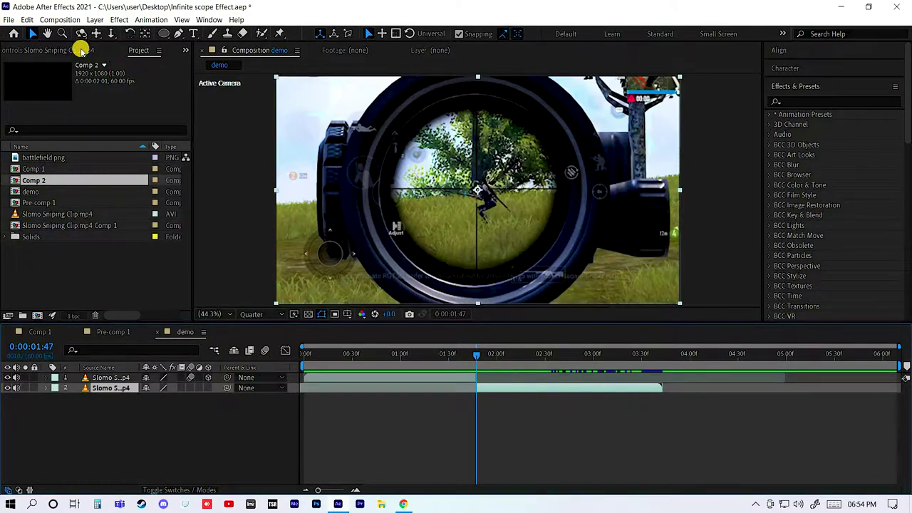
# Step: Create a new composition, Comp 3, and paste the Slomo Sniping Clip into it
pyautogui.click(60, 19)
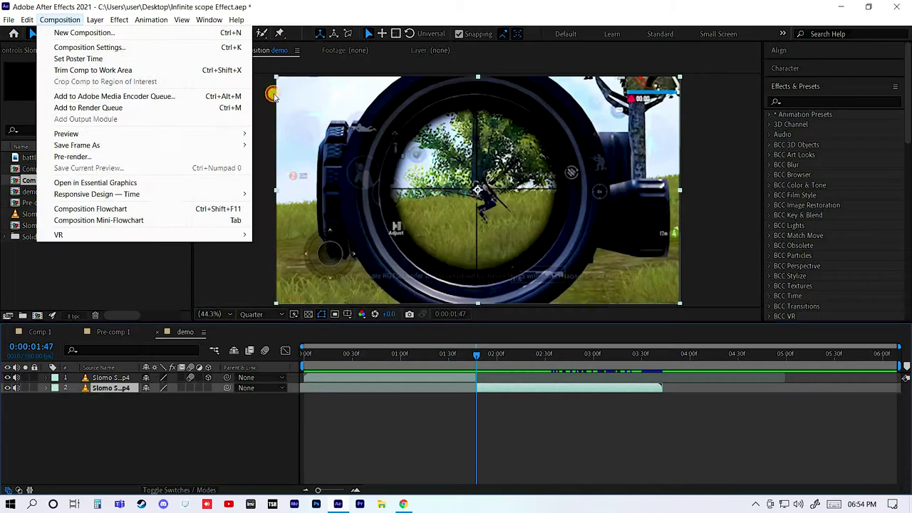
pyautogui.press('Down')
pyautogui.press('Return')
pyautogui.click(253, 390)
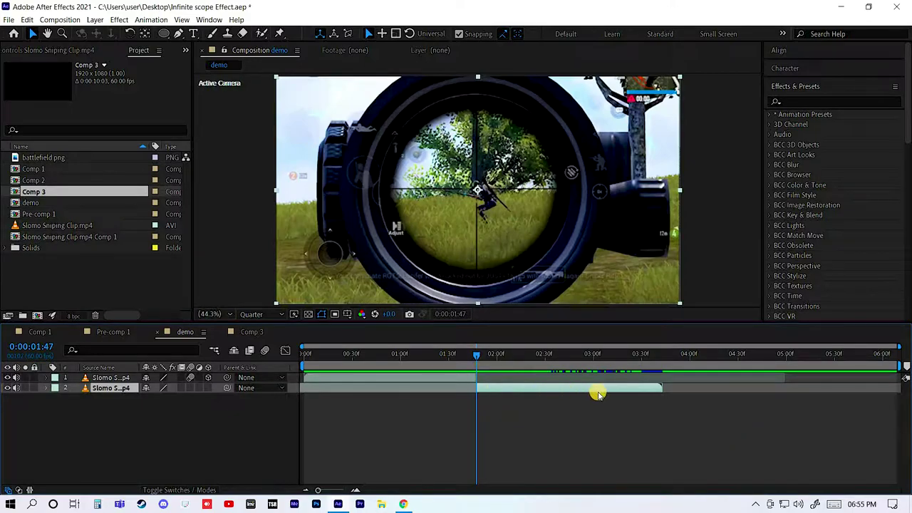
pyautogui.click(255, 332)
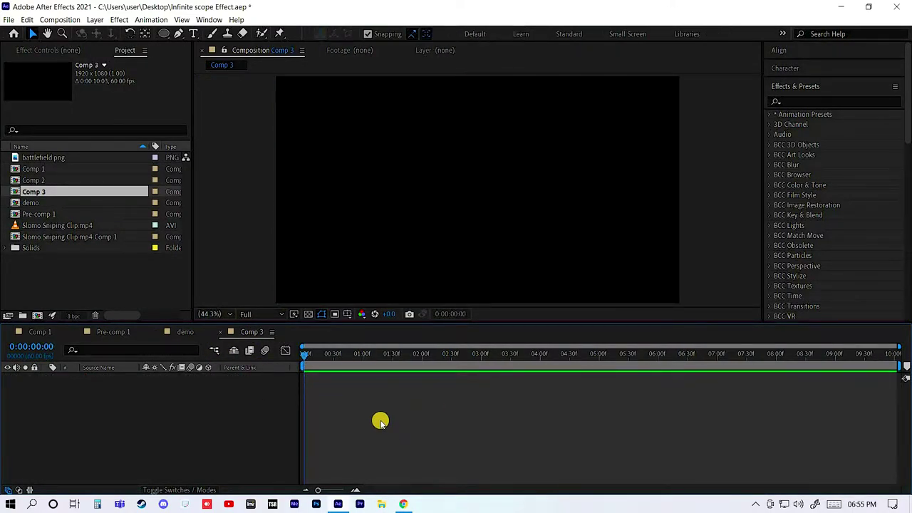
pyautogui.hotkey('ctrl', 'v')
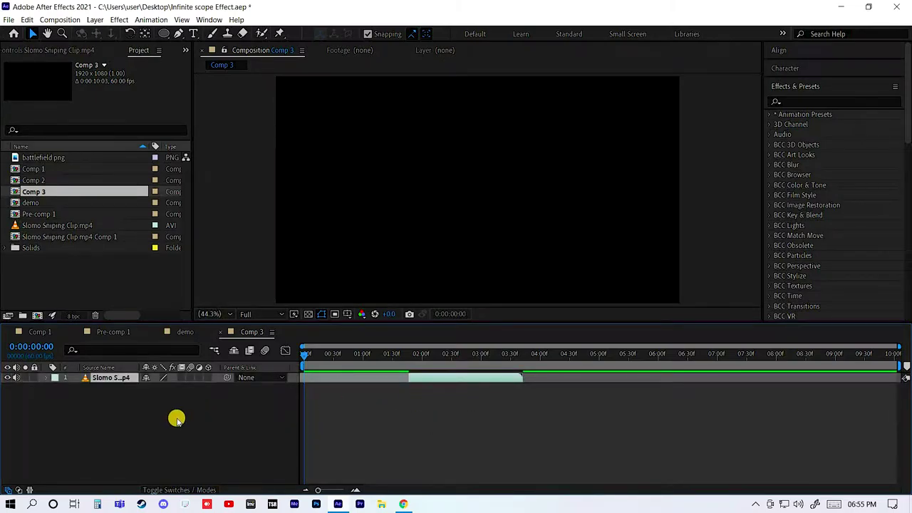
# Step: Add a new 50mm two-node Camera 1 layer to Comp 3
pyautogui.rightClick(238, 320)
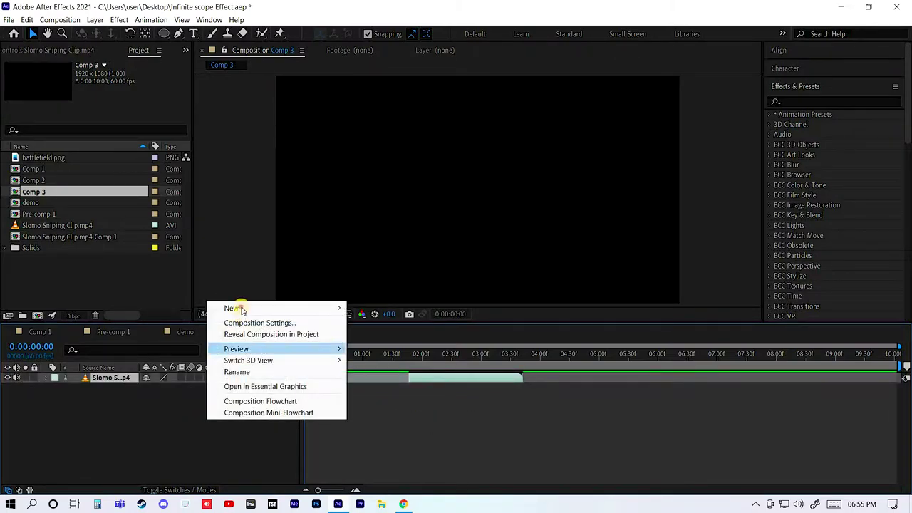
pyautogui.moveTo(335, 308)
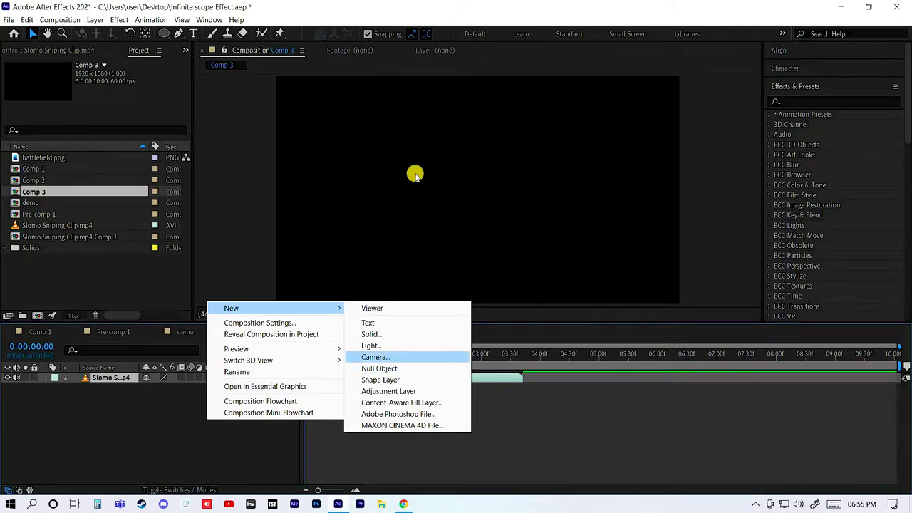
pyautogui.click(374, 357)
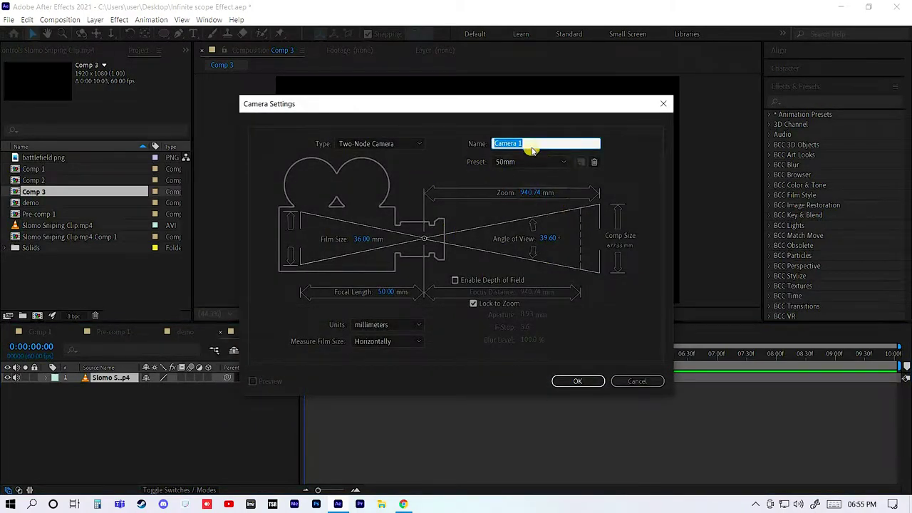
pyautogui.click(578, 382)
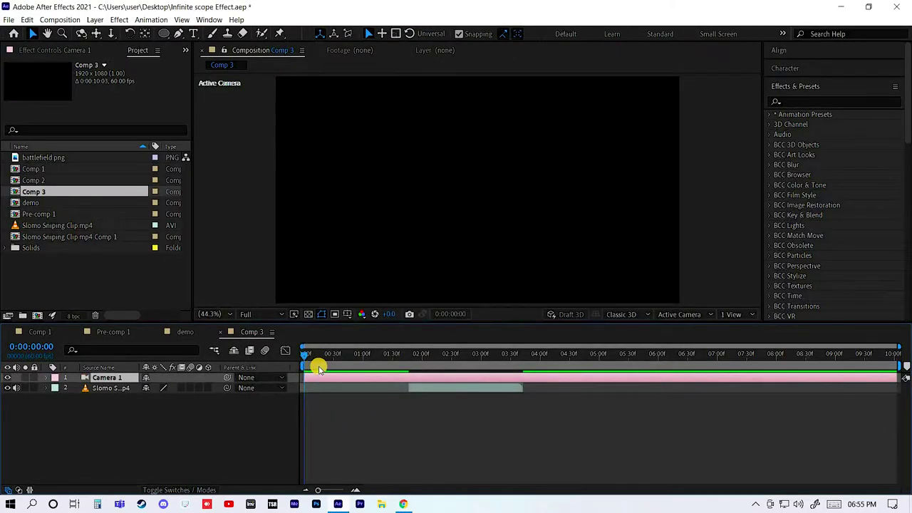
# Step: Slide the Slomo Sniping Clip layer so it begins at frame 0 of Comp 3
pyautogui.click(337, 353)
pyautogui.press('Home')
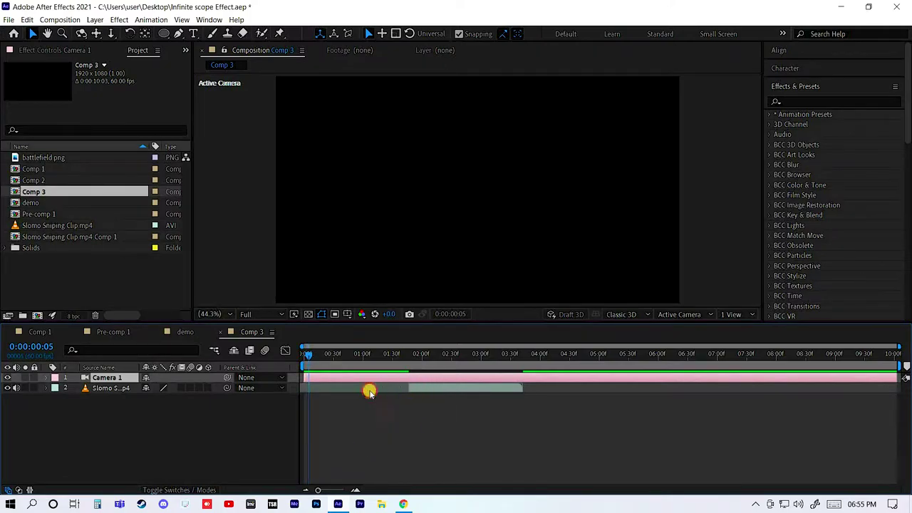
pyautogui.moveTo(369, 391); pyautogui.dragTo(340, 391)
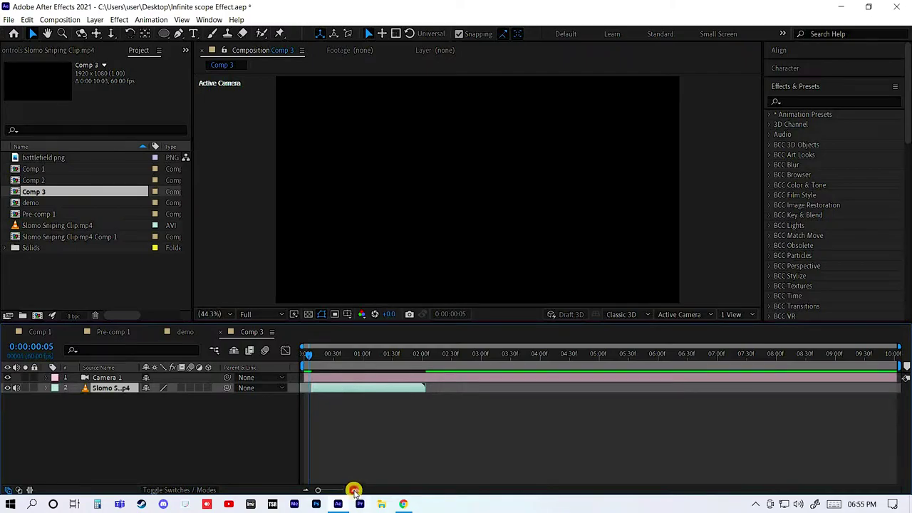
pyautogui.press('=')
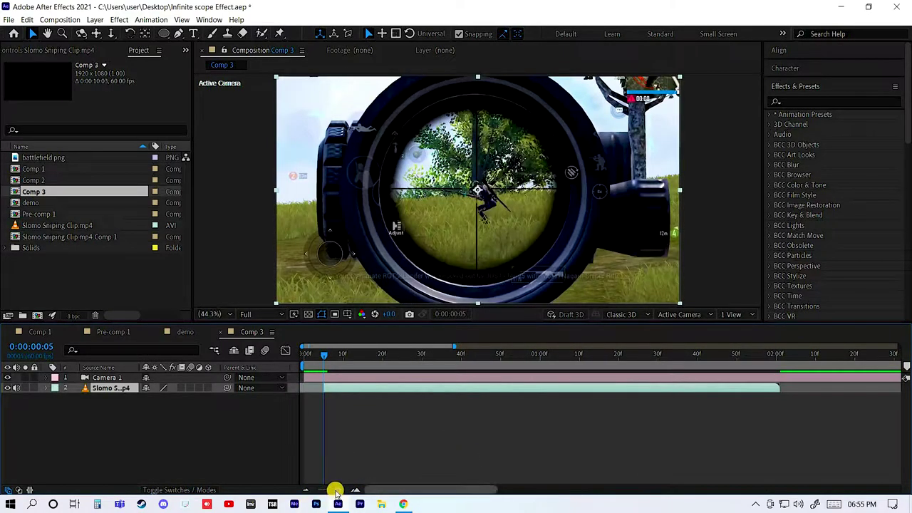
pyautogui.press(';')
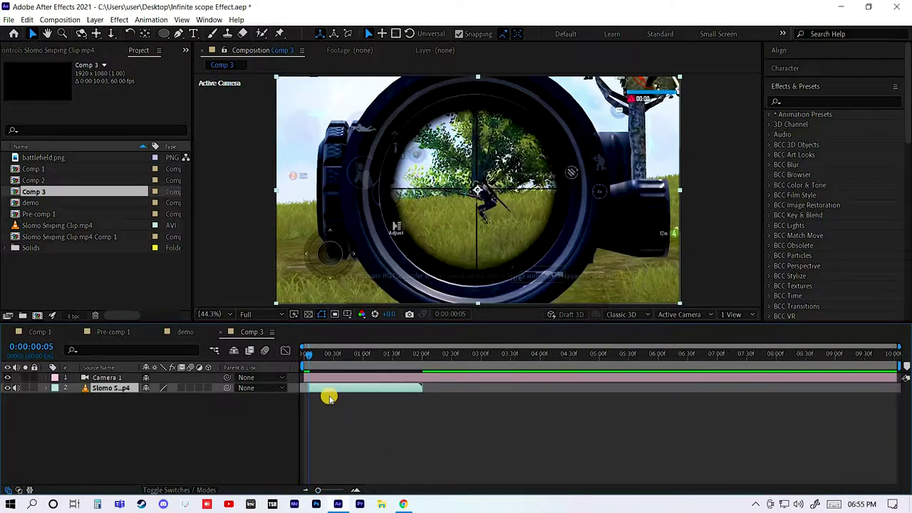
# Step: Scrub the opening frames and preview Comp 3 up to the 0:00:01:20 knockout
pyautogui.moveTo(308, 354); pyautogui.dragTo(306, 385)
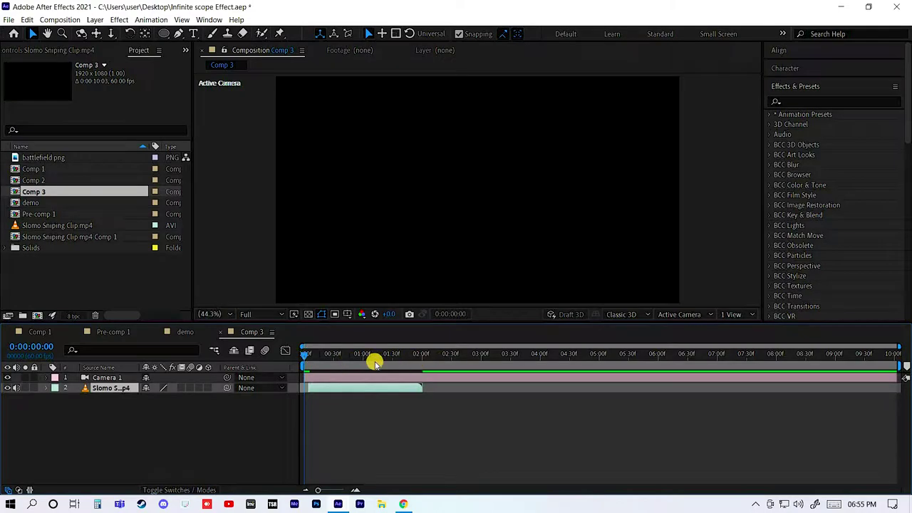
pyautogui.moveTo(307, 354); pyautogui.dragTo(311, 360)
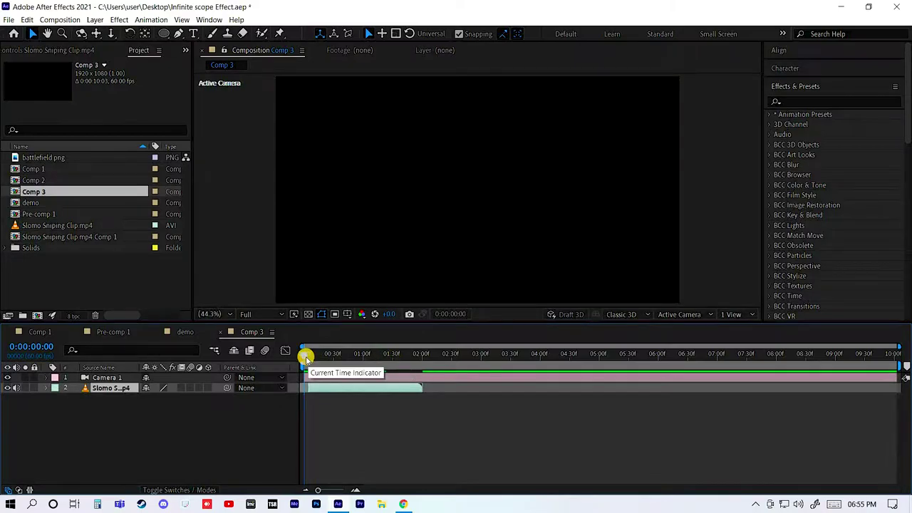
pyautogui.moveTo(305, 356)
pyautogui.mouseDown()
pyautogui.moveTo(313, 358)
pyautogui.moveTo(284, 358)
pyautogui.mouseUp()
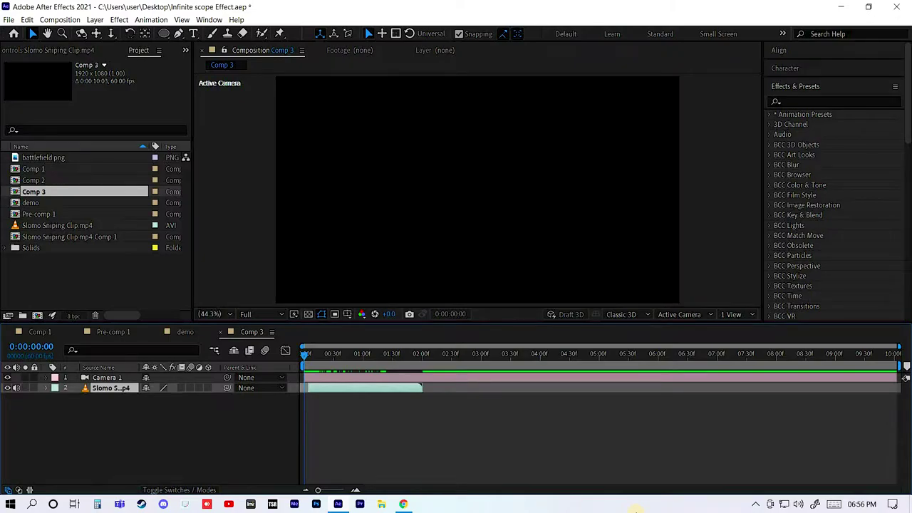
pyautogui.press('space')
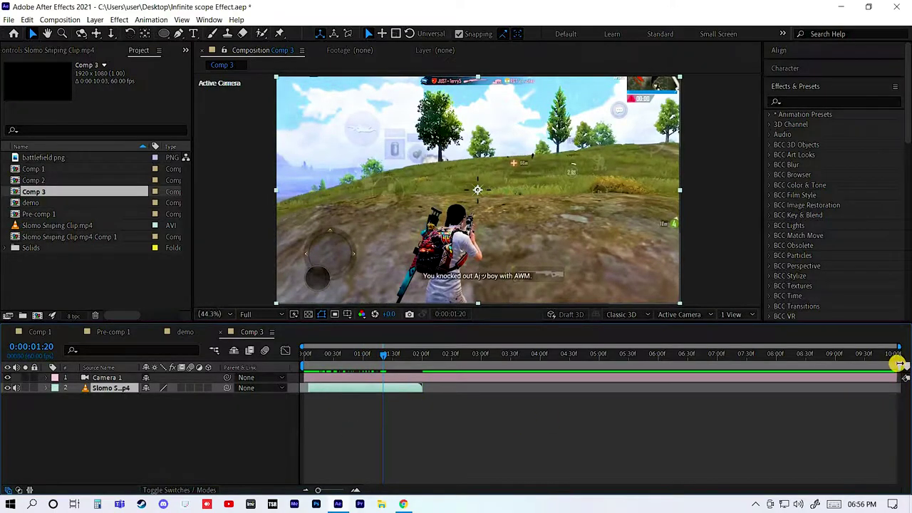
# Step: Trim Comp 3 to its work area so it lasts 0:00:01:20 around the sniping clip
pyautogui.click(383, 363)
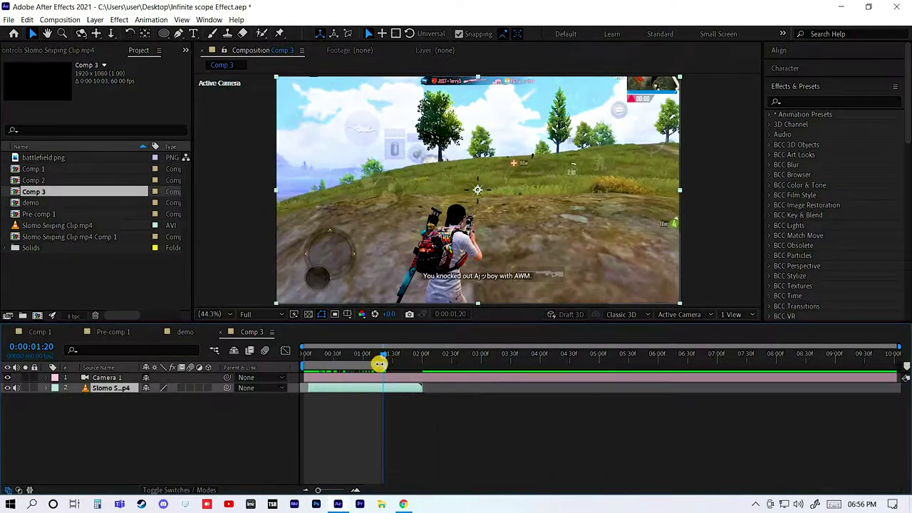
pyautogui.rightClick(369, 366)
pyautogui.click(428, 397)
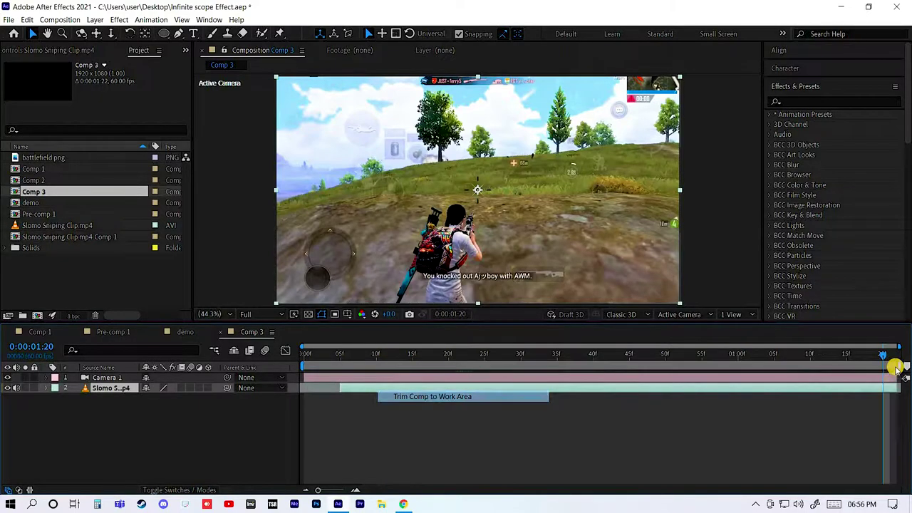
pyautogui.moveTo(884, 367); pyautogui.dragTo(827, 367)
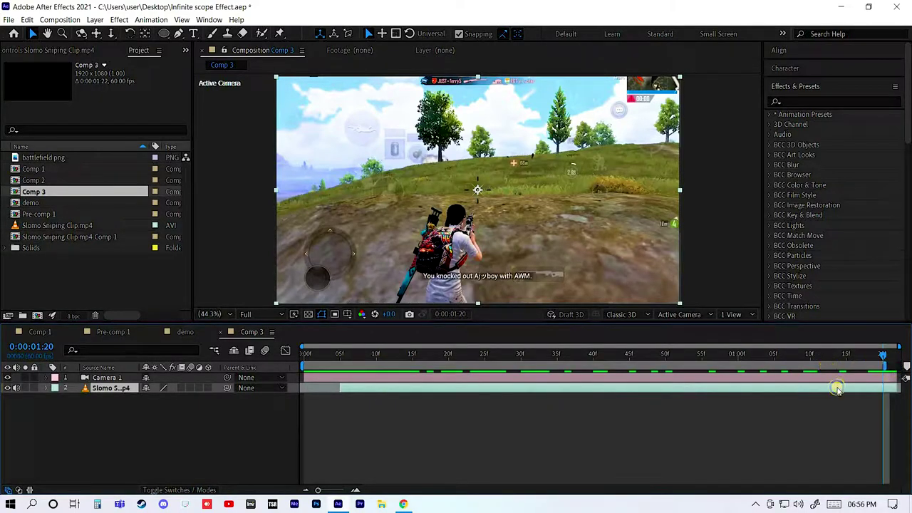
pyautogui.rightClick(856, 366)
pyautogui.click(827, 395)
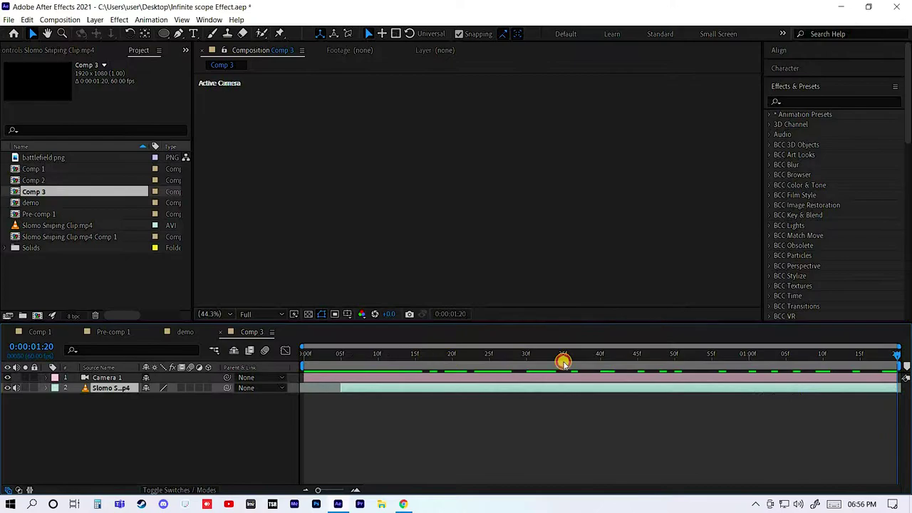
pyautogui.click(904, 361)
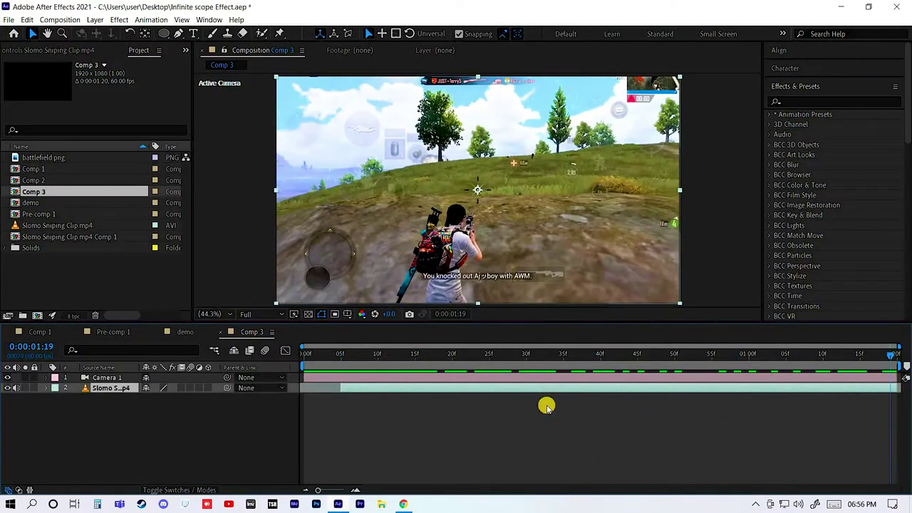
pyautogui.click(342, 364)
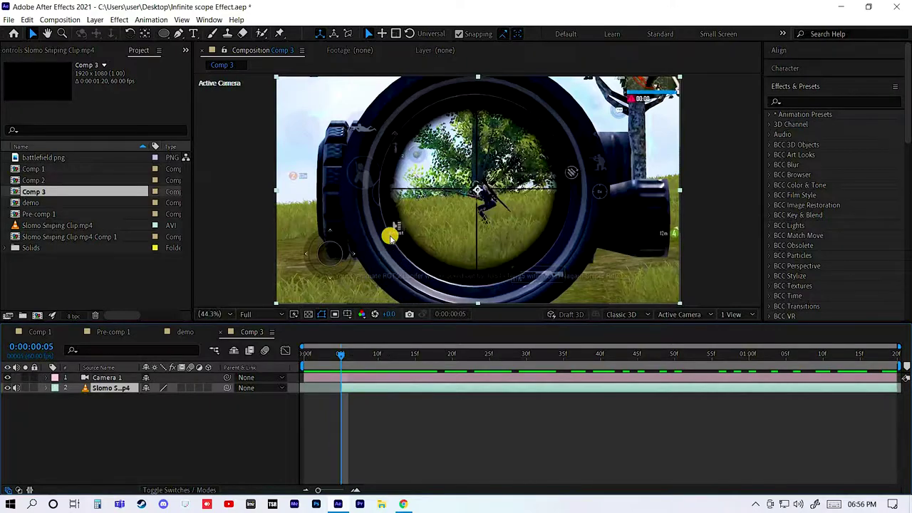
# Step: Freeze the Slomo clip on the scoped-in frame and switch it to a 3D layer
pyautogui.rightClick(359, 389)
pyautogui.moveTo(428, 152)
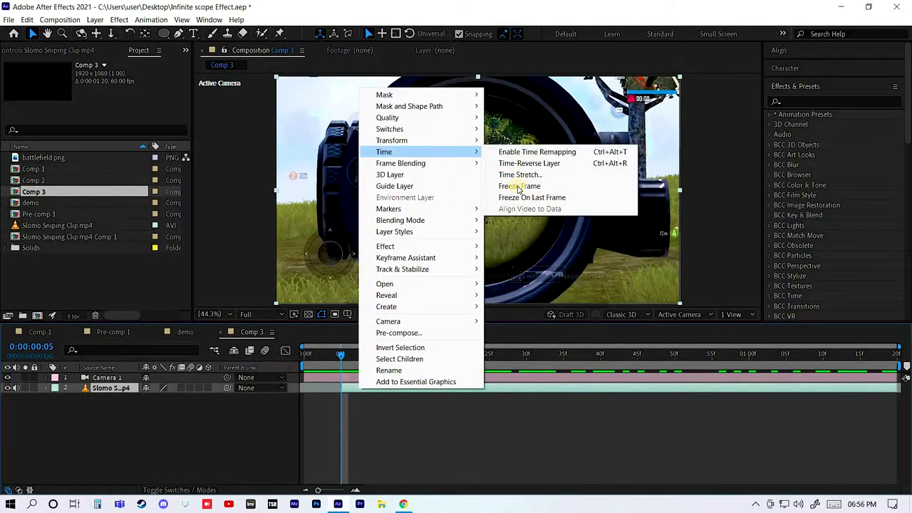
pyautogui.click(519, 186)
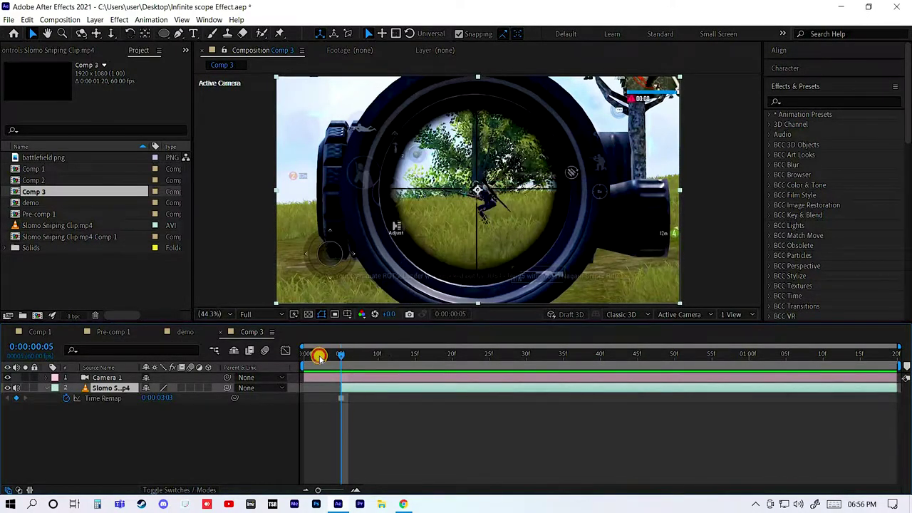
pyautogui.press('space')
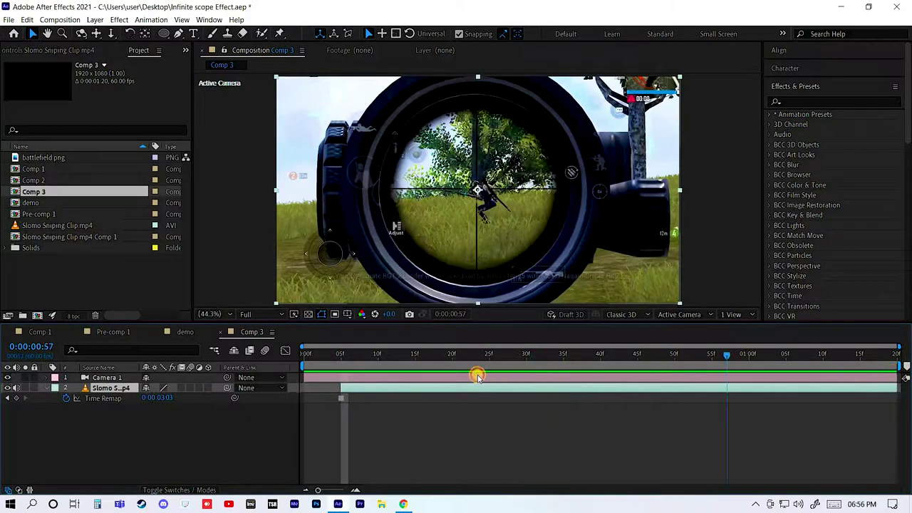
pyautogui.press('space')
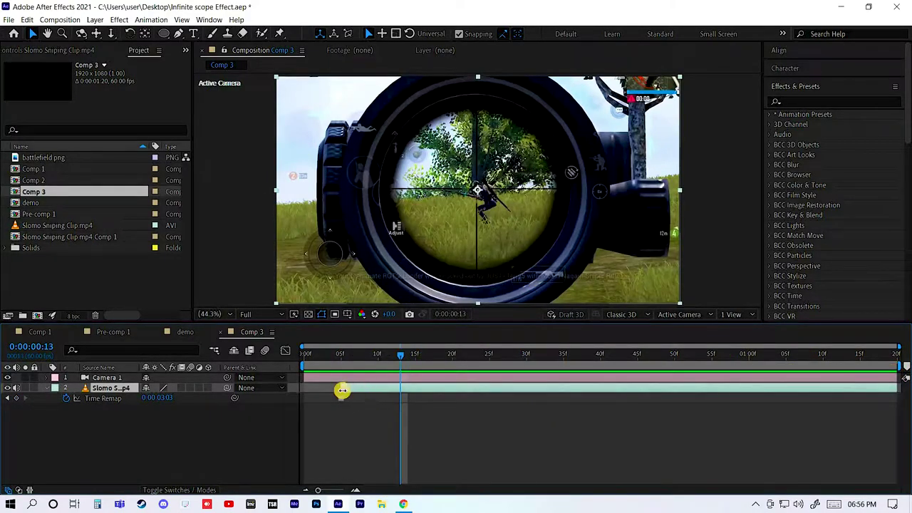
pyautogui.click(208, 388)
pyautogui.click(208, 388)
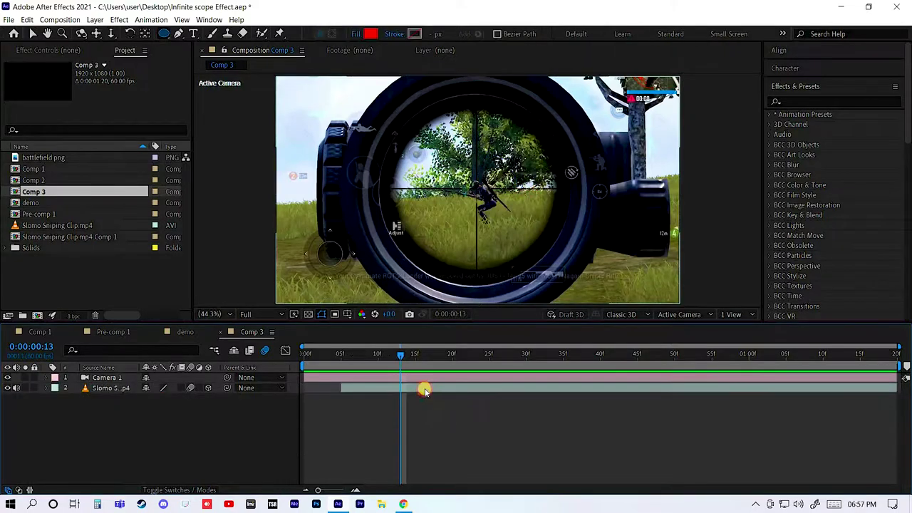
# Step: Draw an elliptical Mask 1 on the Slomo Sniping Clip layer around the scope lens
pyautogui.click(425, 391)
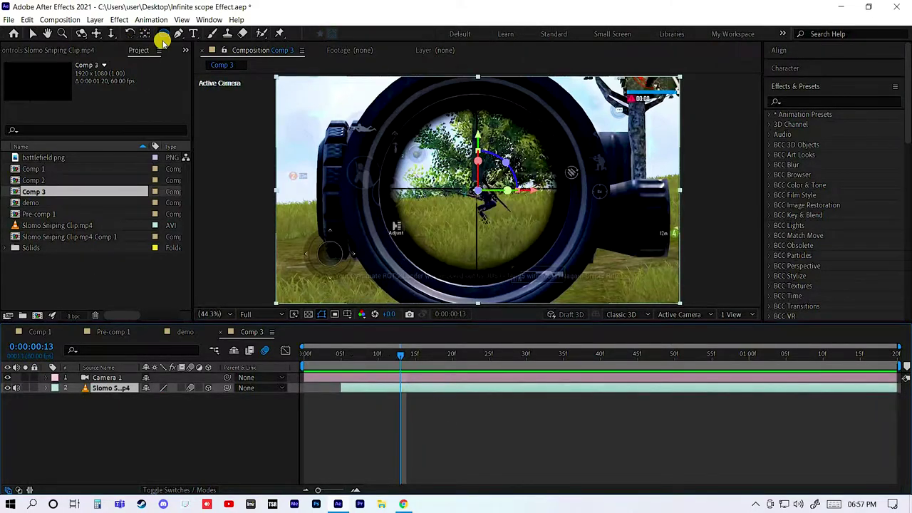
pyautogui.click(223, 83)
pyautogui.click(440, 180)
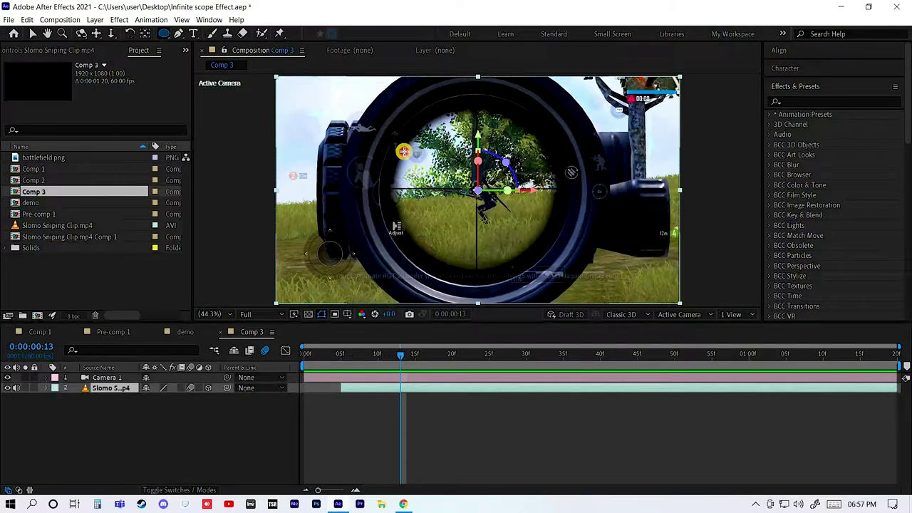
pyautogui.moveTo(404, 151)
pyautogui.mouseDown()
pyautogui.moveTo(557, 194)
pyautogui.moveTo(569, 208)
pyautogui.mouseUp()
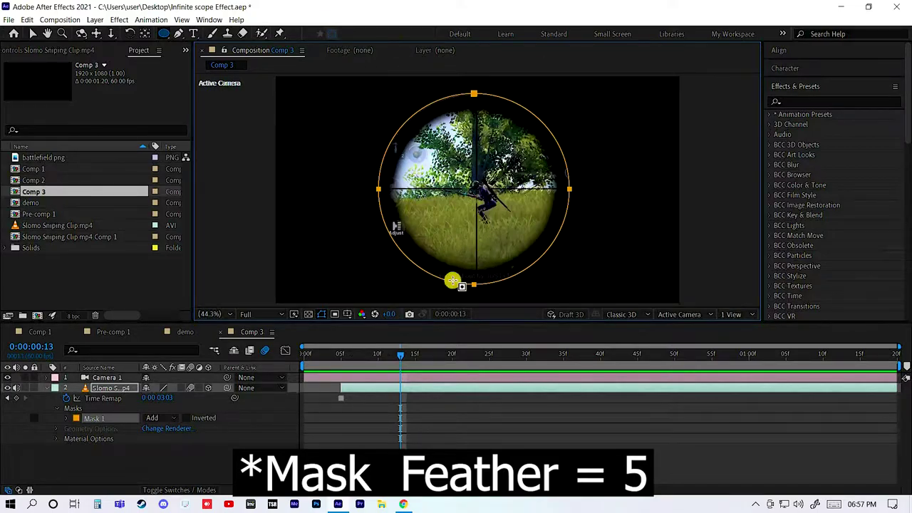
# Step: Invert Mask 1 and check the cut-out scope centre against the transparency grid
pyautogui.click(187, 419)
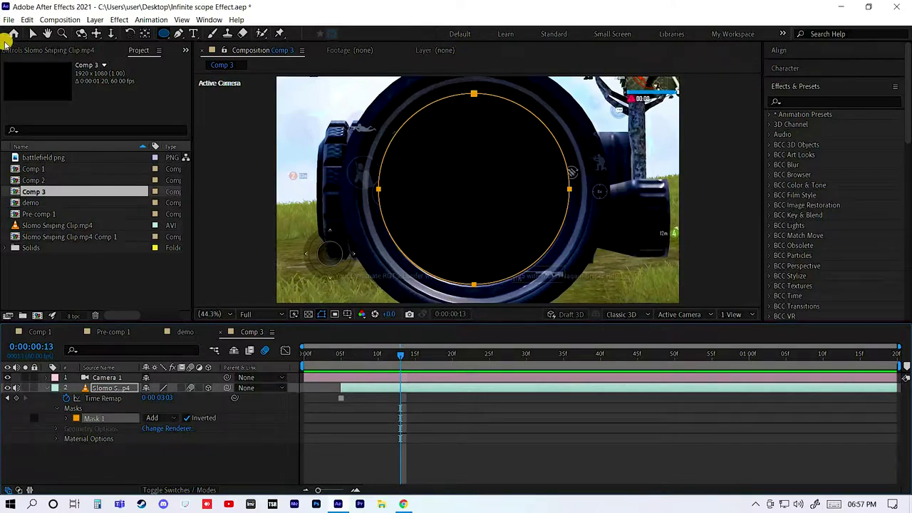
pyautogui.click(31, 33)
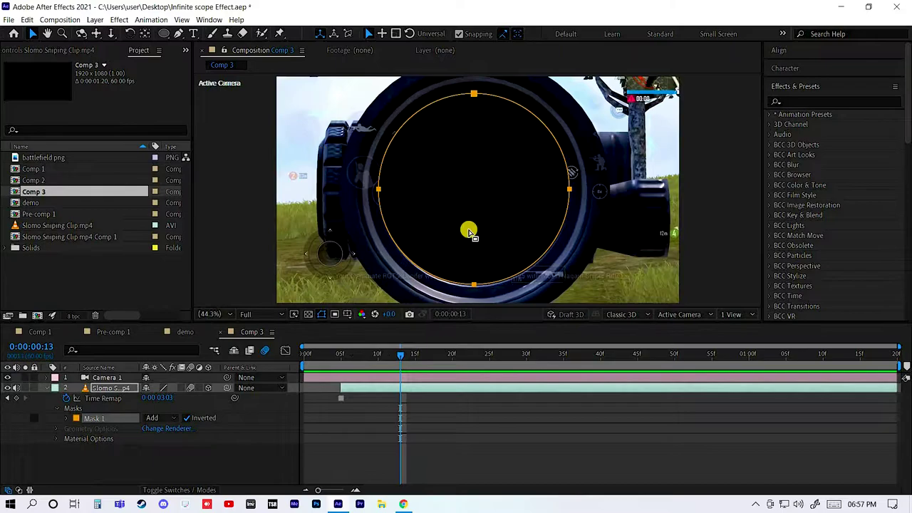
pyautogui.click(308, 318)
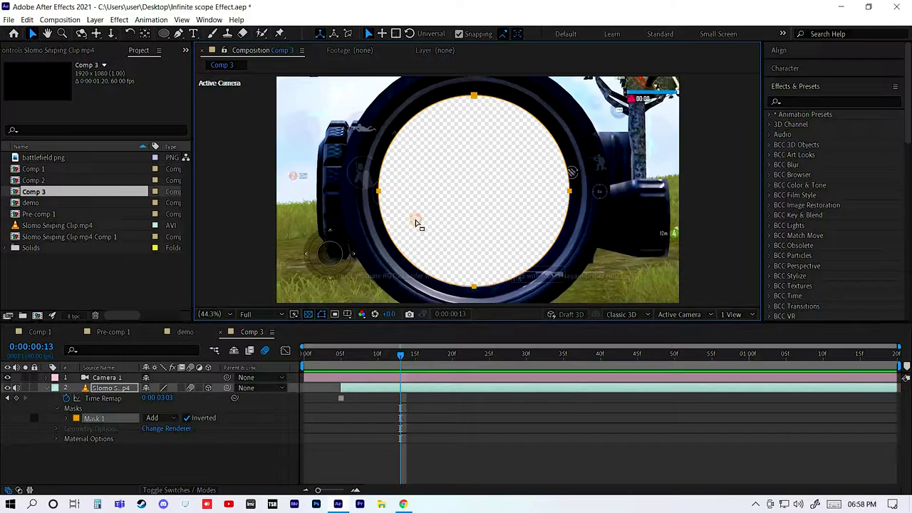
pyautogui.click(410, 387)
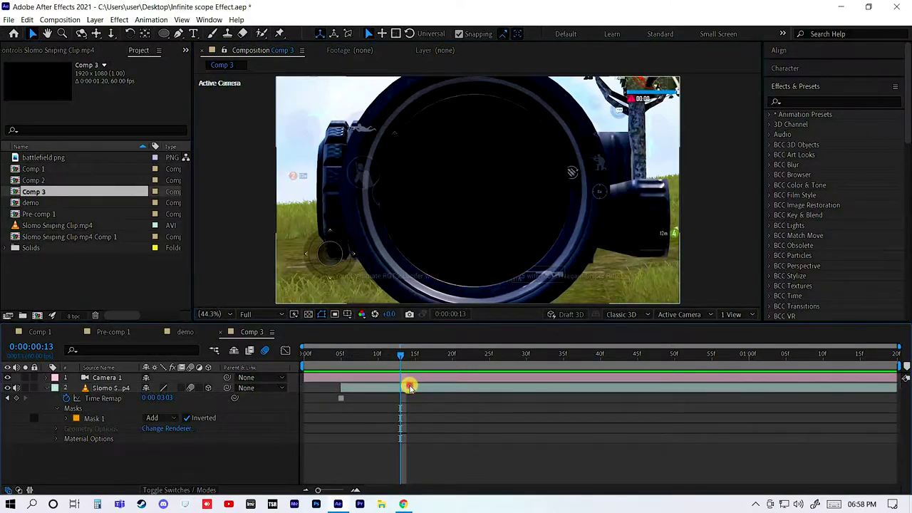
# Step: Duplicate the masked Slomo layer and show the copy's Position property
pyautogui.click(428, 389)
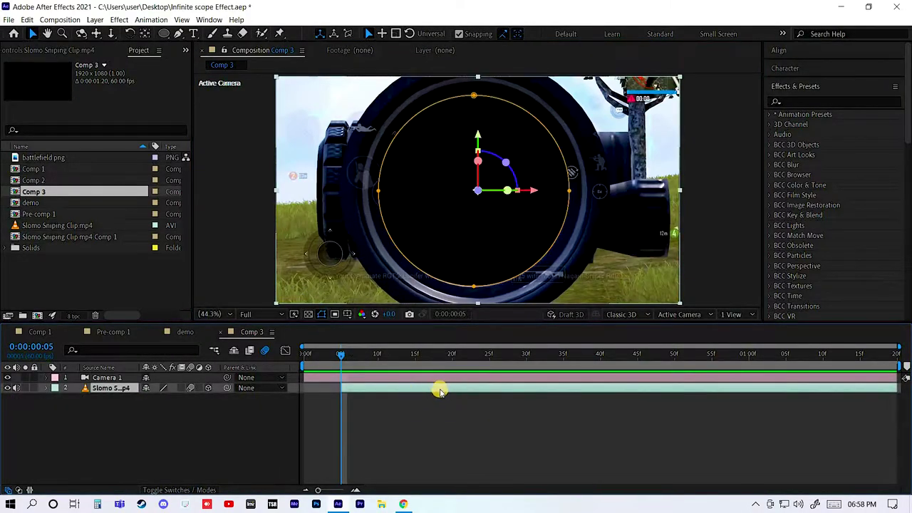
pyautogui.hotkey('ctrl', 'd')
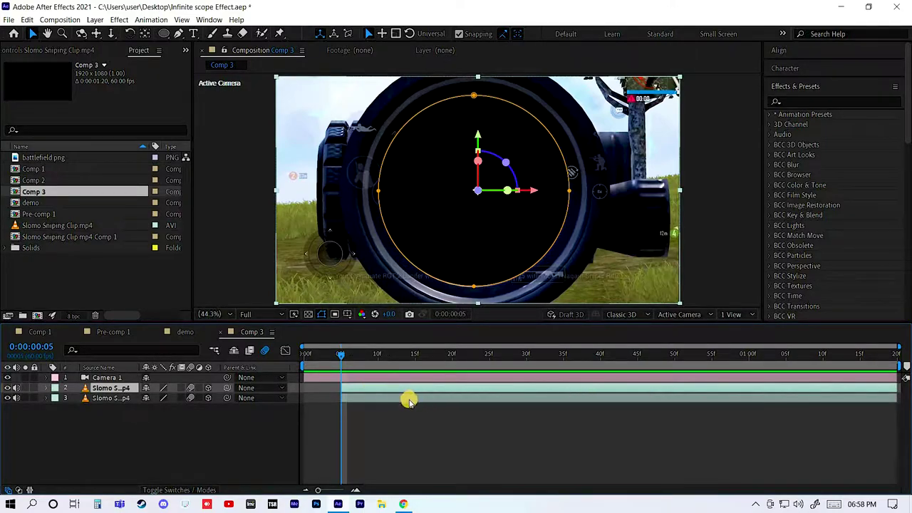
pyautogui.hotkey('ctrl', 'Down')
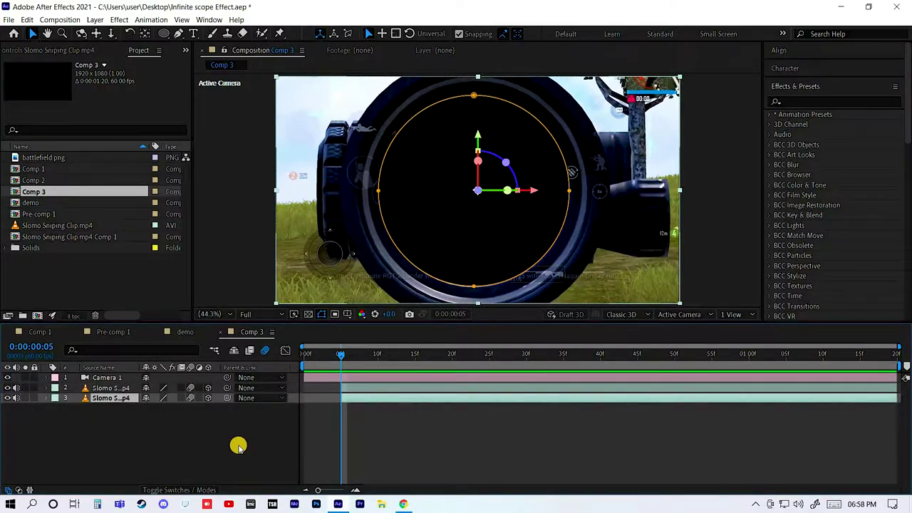
pyautogui.press('End')
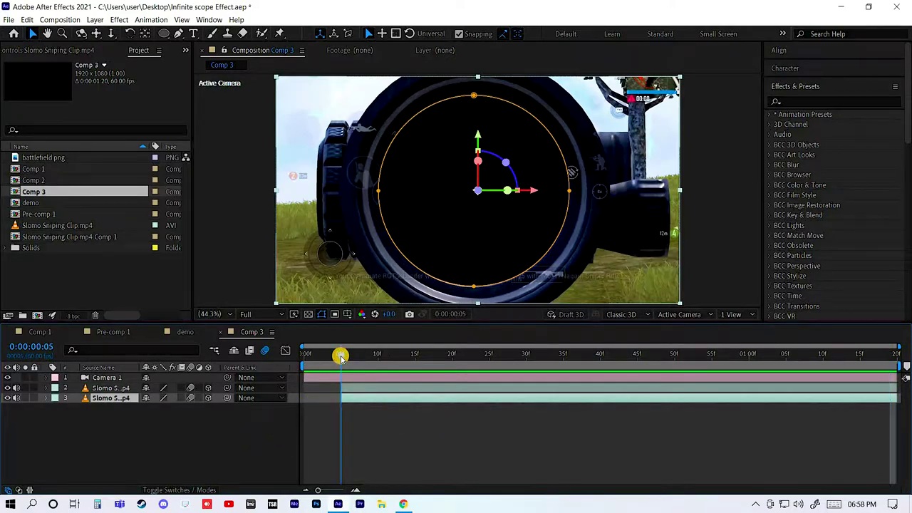
pyautogui.press('p')
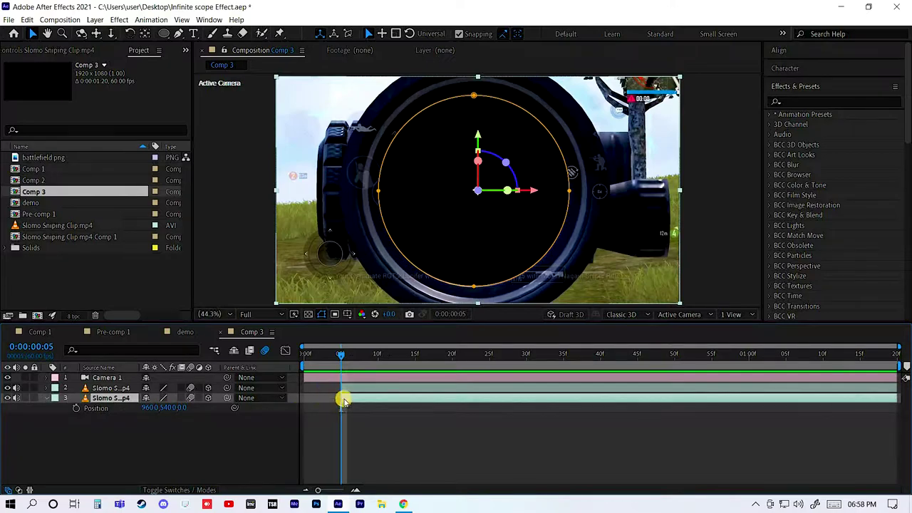
# Step: Keyframe the copy's Position from Z 0 at frame 5 to Z 800 at frame 10
pyautogui.click(75, 408)
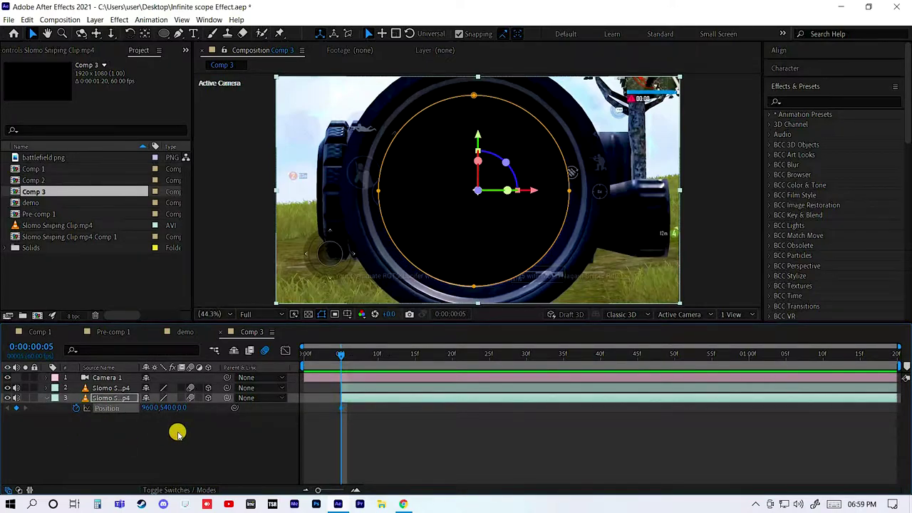
pyautogui.press('pagedown')
pyautogui.press('pagedown')
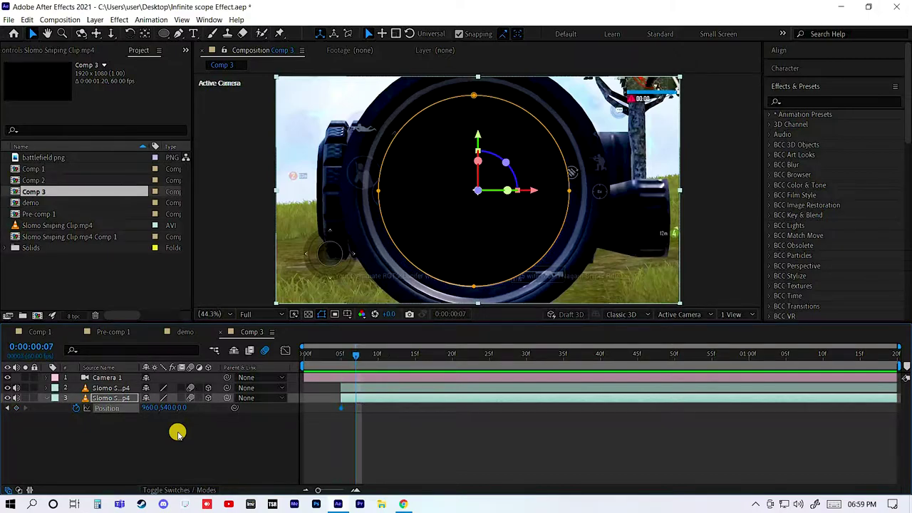
pyautogui.press('pagedown')
pyautogui.press('pagedown')
pyautogui.press('pagedown')
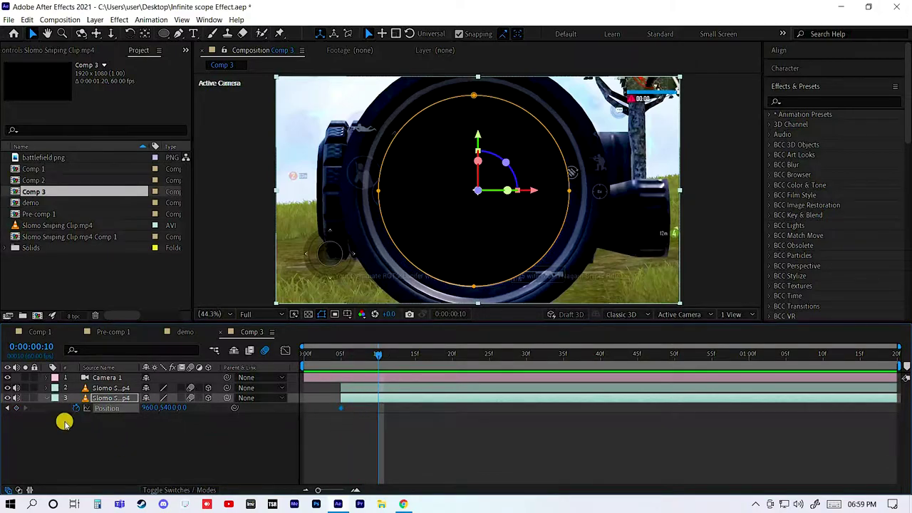
pyautogui.click(15, 409)
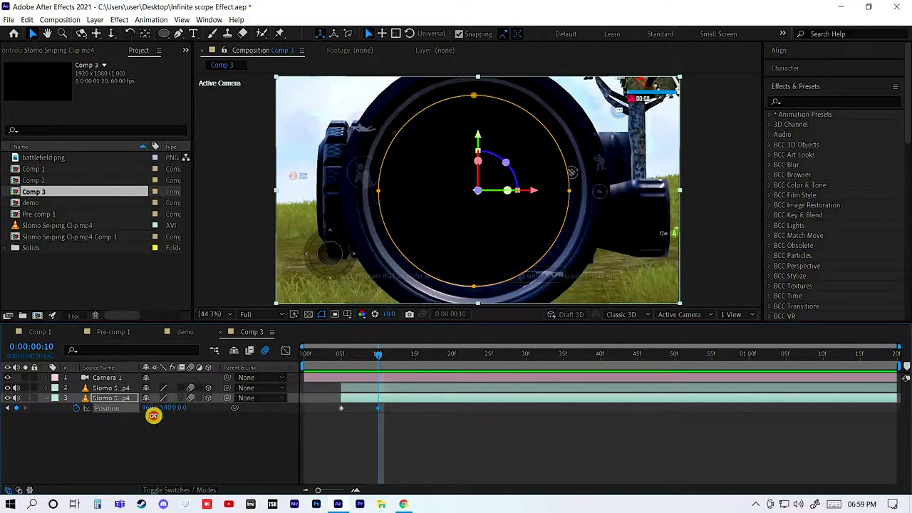
pyautogui.moveTo(154, 416)
pyautogui.mouseDown()
pyautogui.moveTo(514, 410)
pyautogui.moveTo(255, 438)
pyautogui.mouseUp()
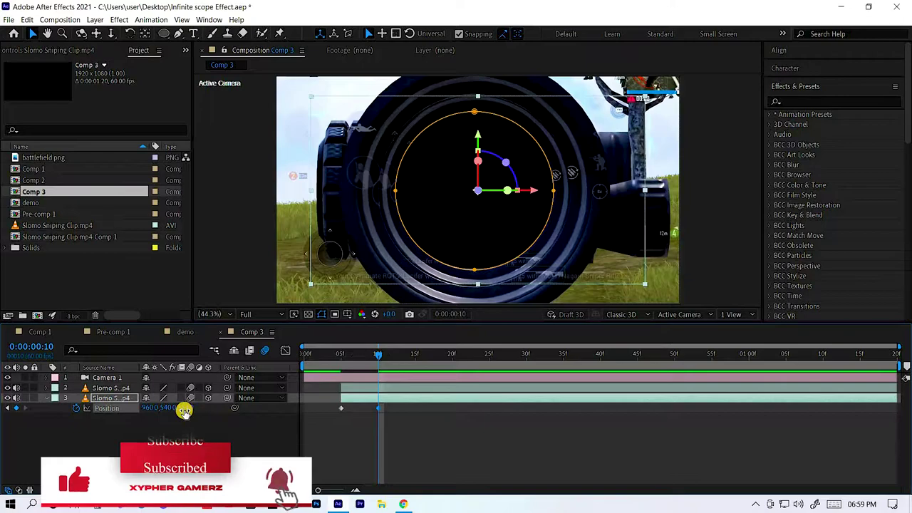
pyautogui.moveTo(183, 407); pyautogui.dragTo(199, 407)
pyautogui.moveTo(329, 408)
pyautogui.mouseDown()
pyautogui.moveTo(597, 417)
pyautogui.moveTo(392, 417)
pyautogui.mouseUp()
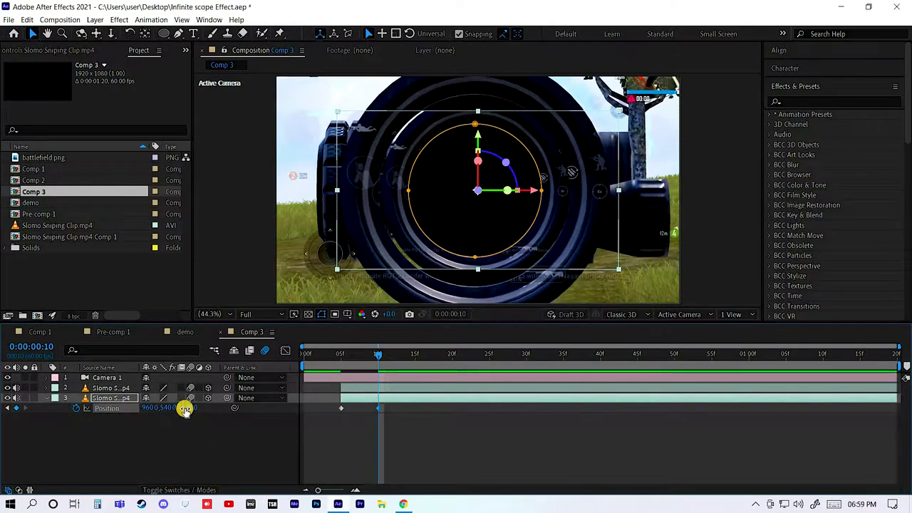
pyautogui.press('Return')
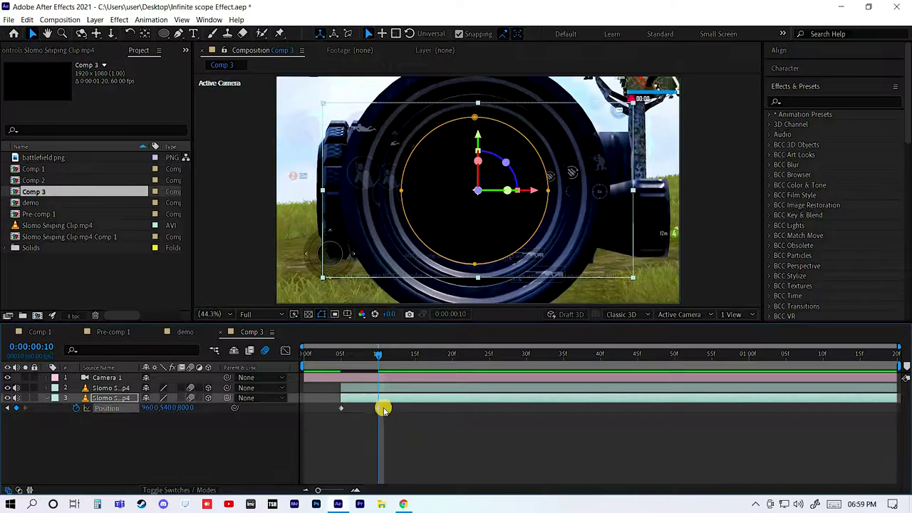
# Step: Review the two Position keyframes by jumping between frame 5, frame 10 and the clip end
pyautogui.click(370, 428)
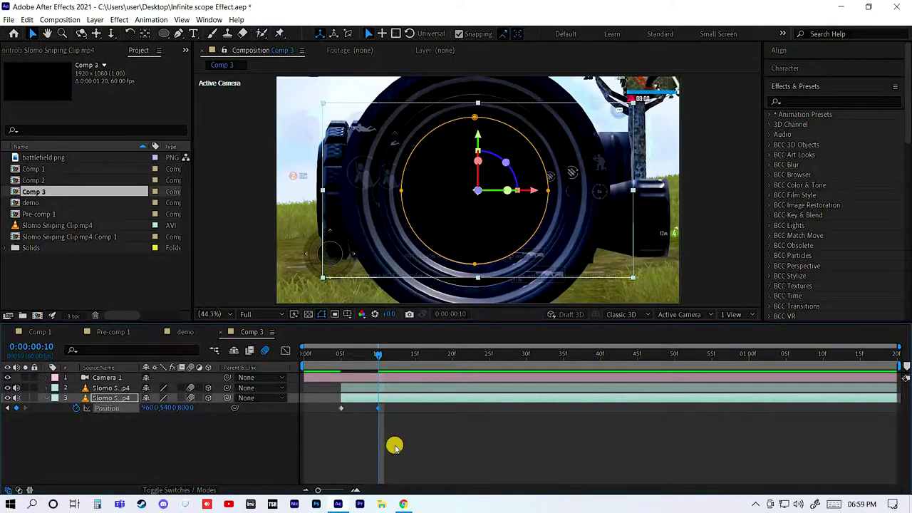
pyautogui.click(378, 407)
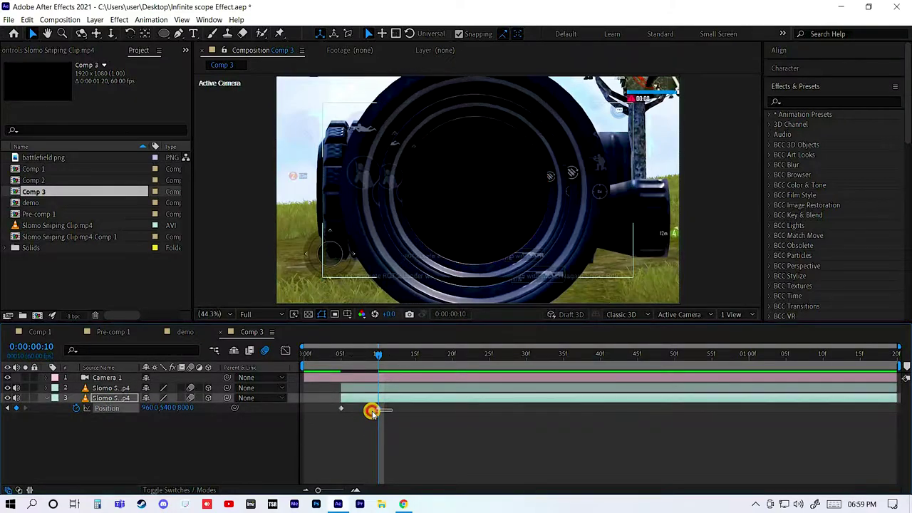
pyautogui.click(866, 355)
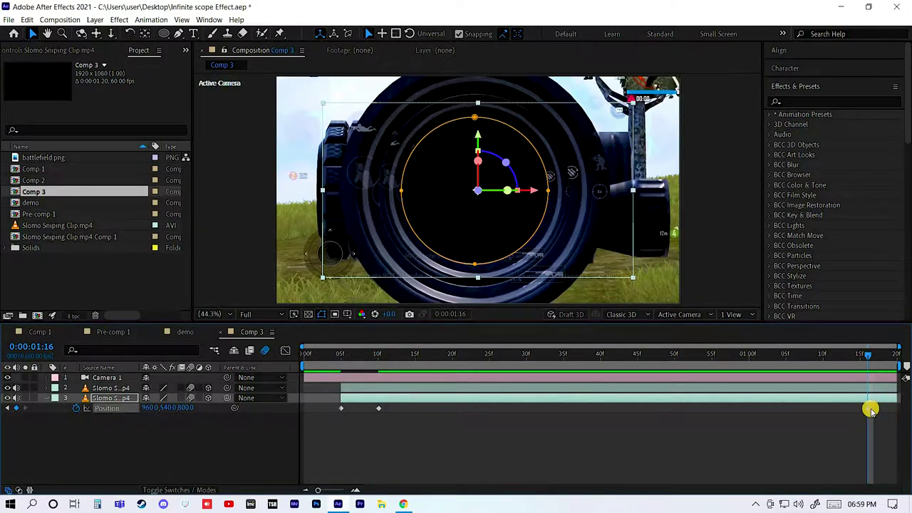
pyautogui.moveTo(893, 409); pyautogui.dragTo(896, 408)
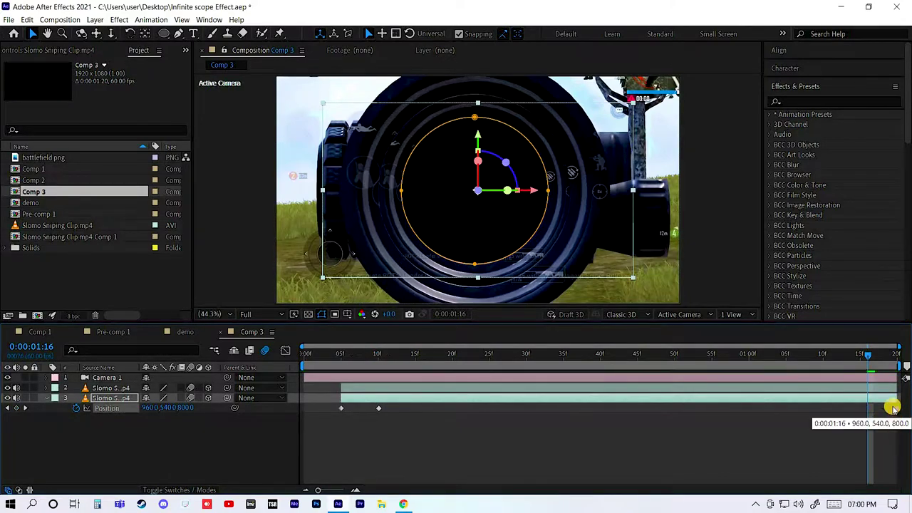
pyautogui.click(379, 356)
pyautogui.click(908, 352)
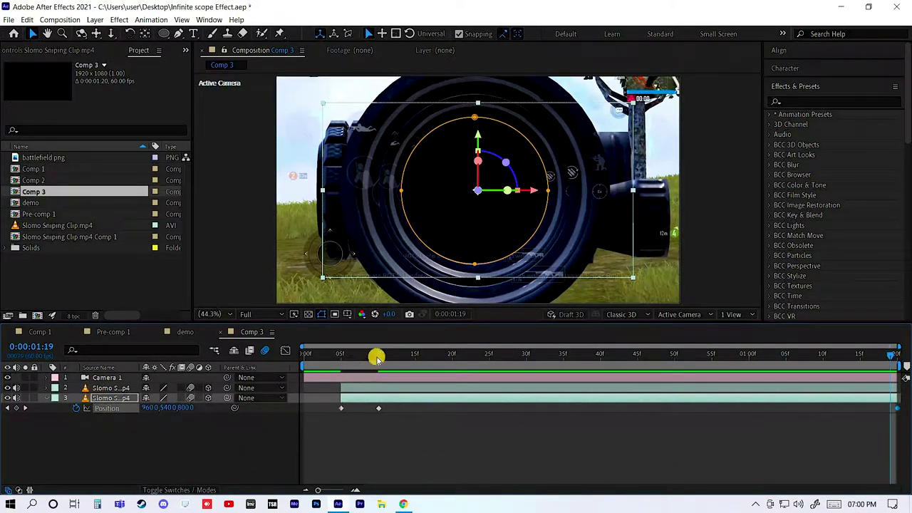
pyautogui.click(340, 363)
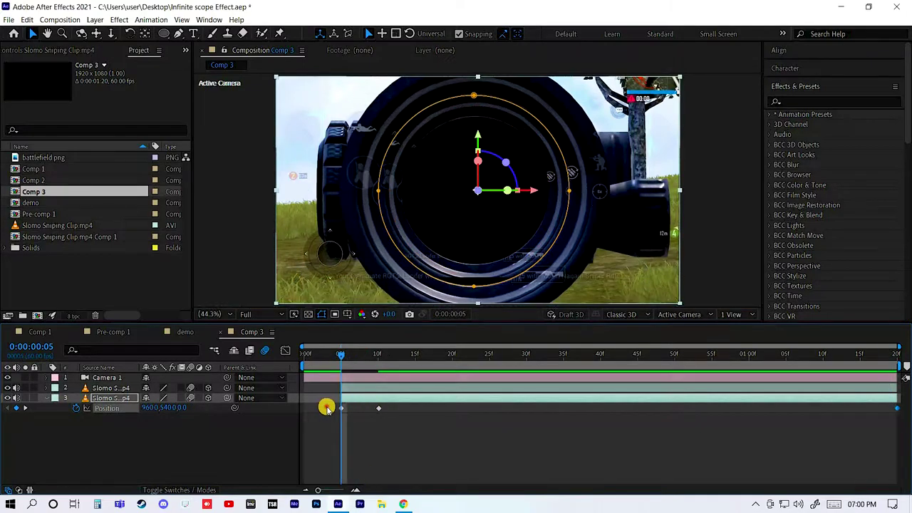
pyautogui.moveTo(326, 405); pyautogui.dragTo(904, 411)
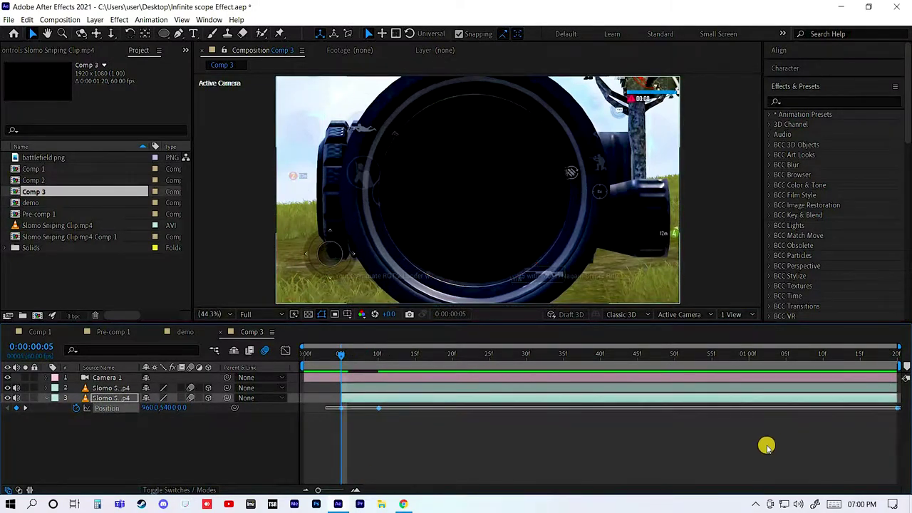
pyautogui.click(408, 401)
# Step: Duplicate the keyframed clip layer and reveal its Position keyframes
pyautogui.hotkey('ctrl', 'alt', 't')
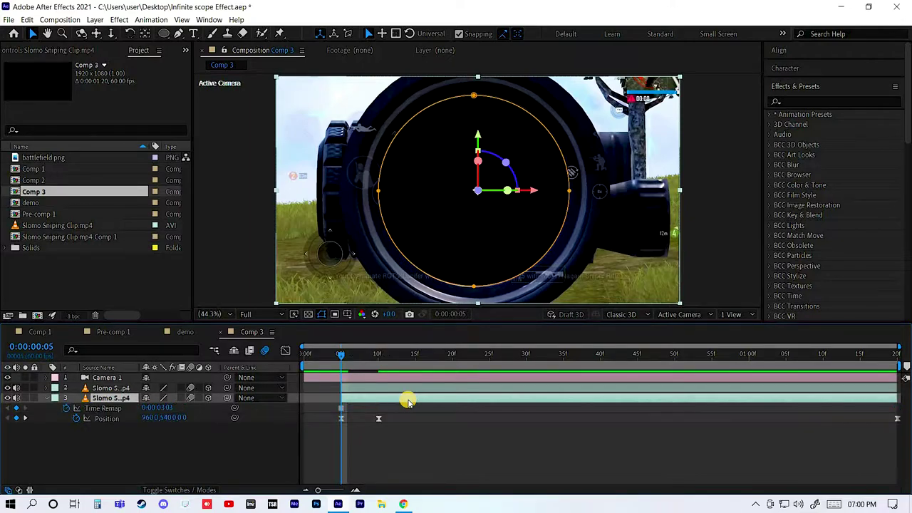
pyautogui.press('u')
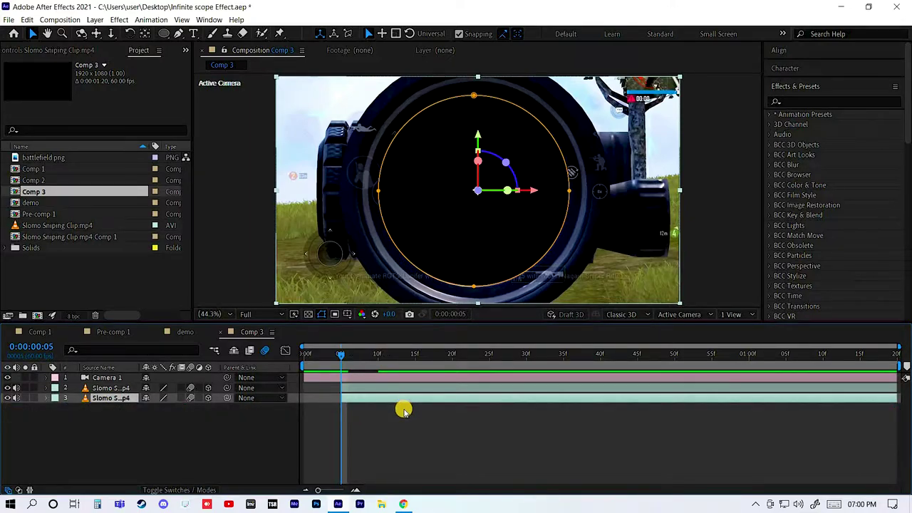
pyautogui.hotkey('ctrl', 'd')
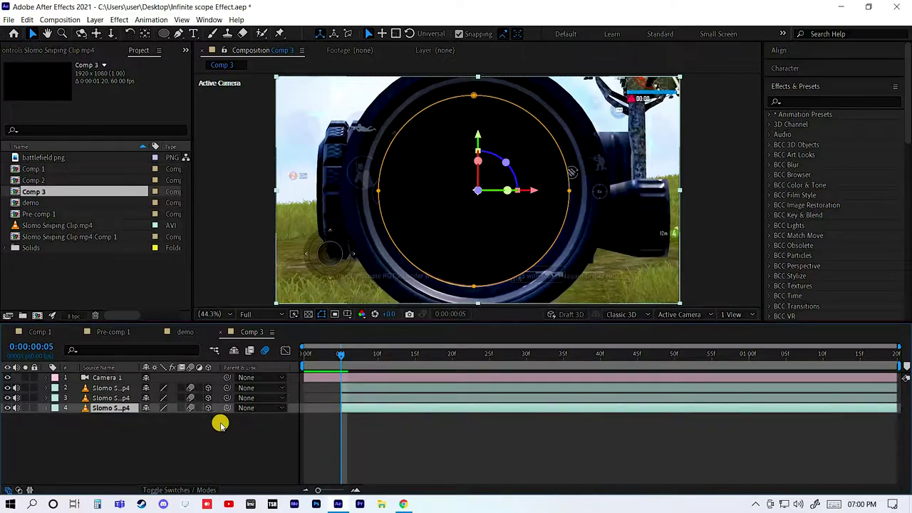
pyautogui.press('u')
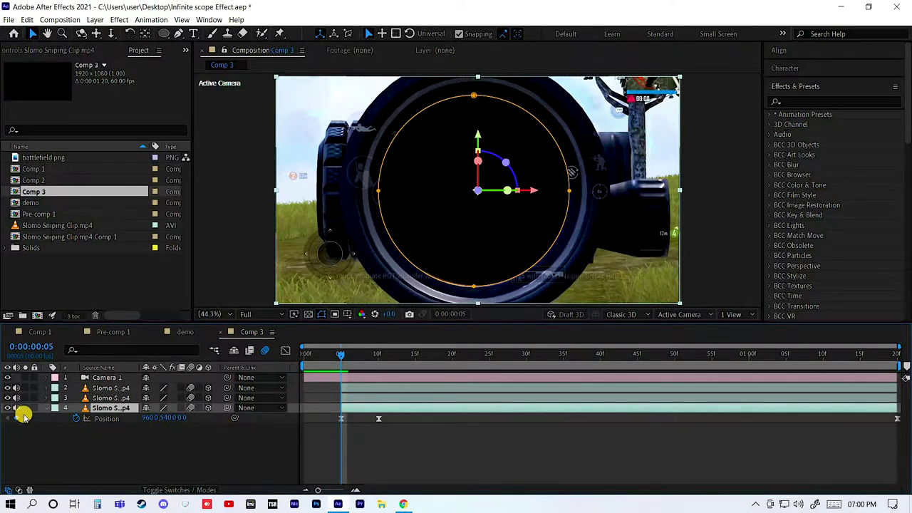
# Step: Set the new copy's frame-10 Position Z depth to 1600
pyautogui.click(25, 419)
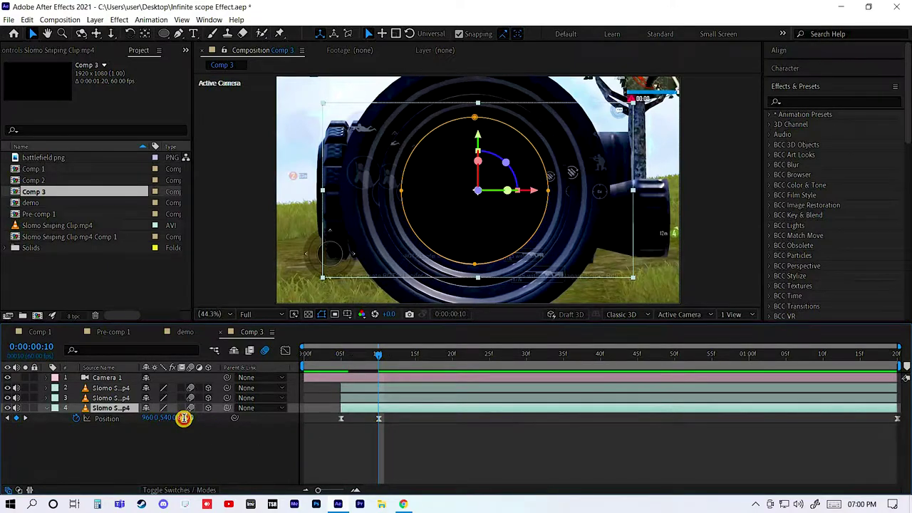
pyautogui.click(184, 419)
pyautogui.write('1100')
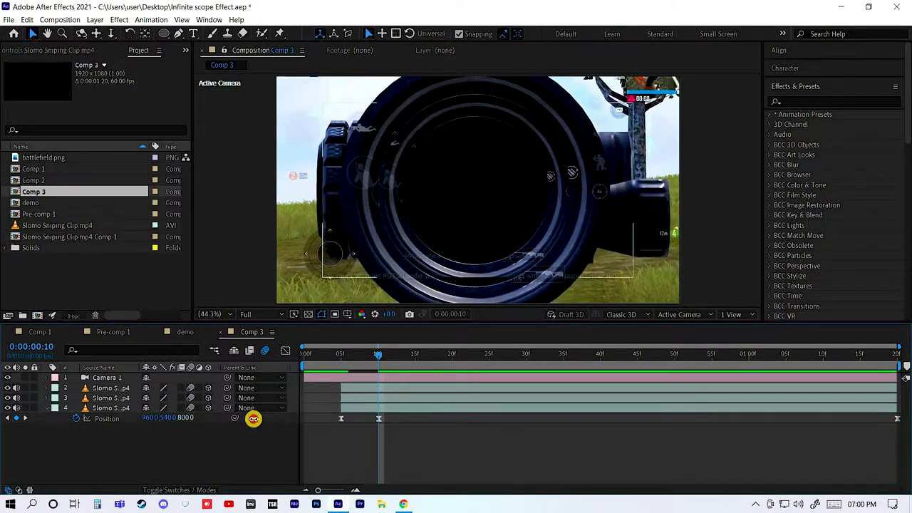
pyautogui.press('Return')
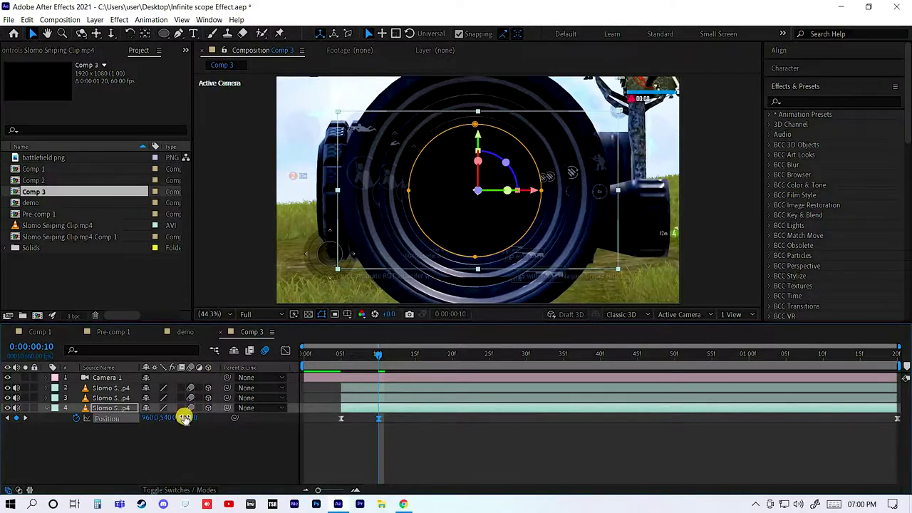
pyautogui.moveTo(183, 418)
pyautogui.mouseDown()
pyautogui.moveTo(322, 420)
pyautogui.moveTo(187, 420)
pyautogui.mouseUp()
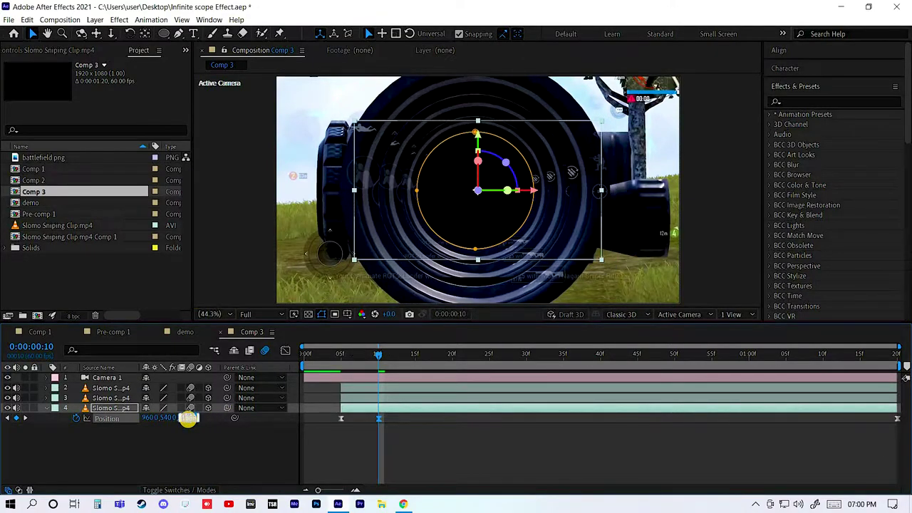
pyautogui.moveTo(188, 419); pyautogui.dragTo(310, 432)
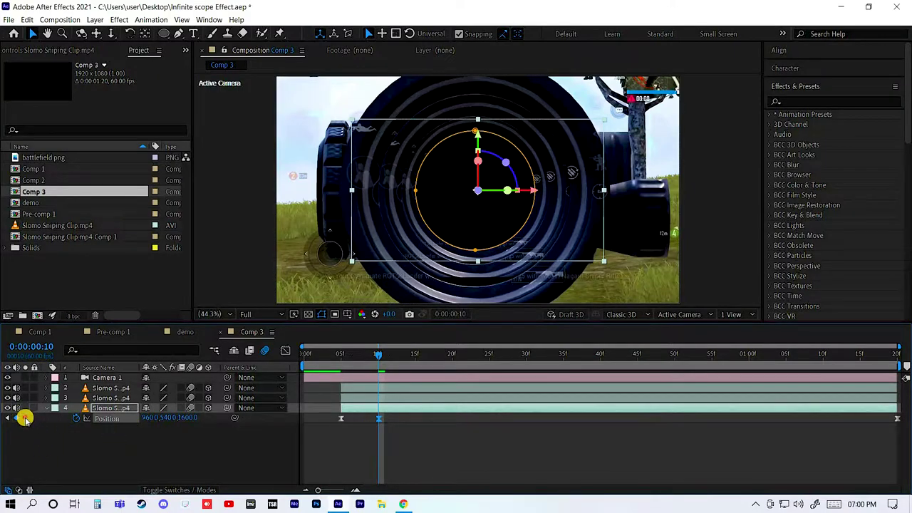
pyautogui.press('End')
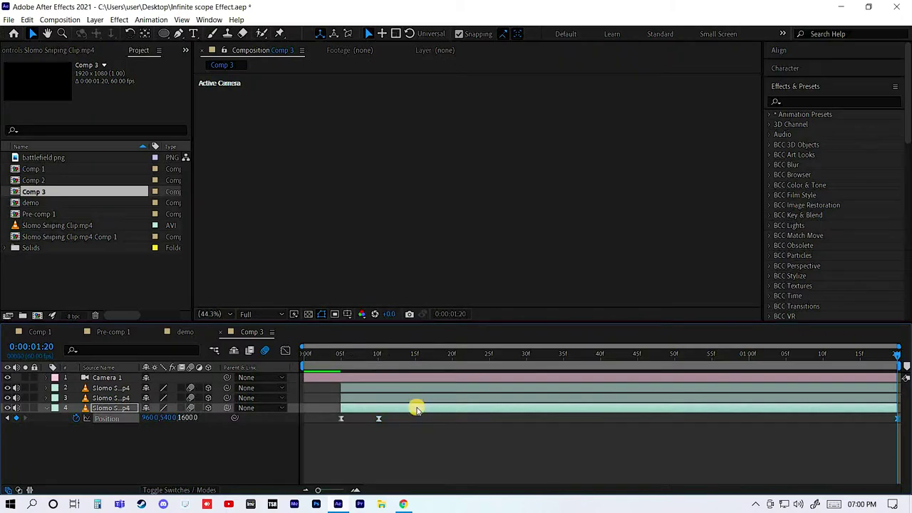
# Step: Duplicate layer 4 as layer 5, key its Position Z to 2600 at frame 10, and enlarge the timeline
pyautogui.hotkey('ctrl', 'd')
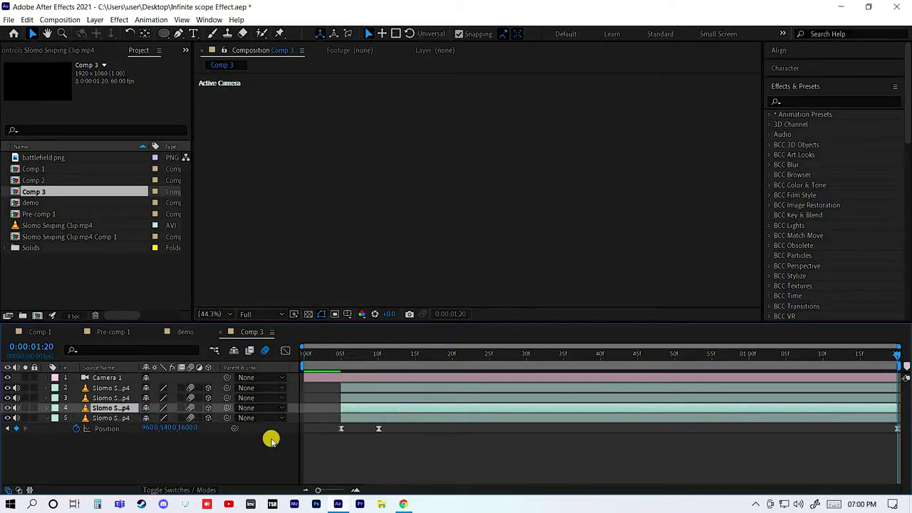
pyautogui.hotkey('ctrl', 'Down')
pyautogui.write('2600')
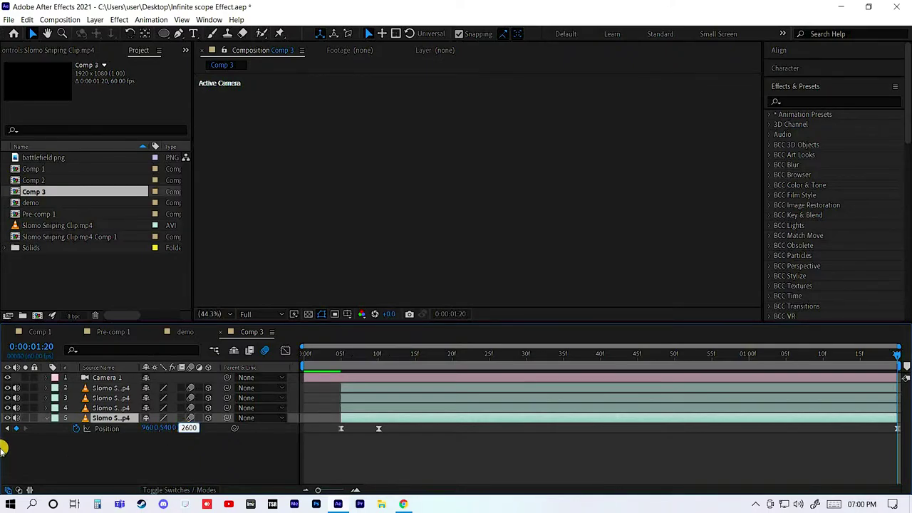
pyautogui.press('Return')
pyautogui.press('j')
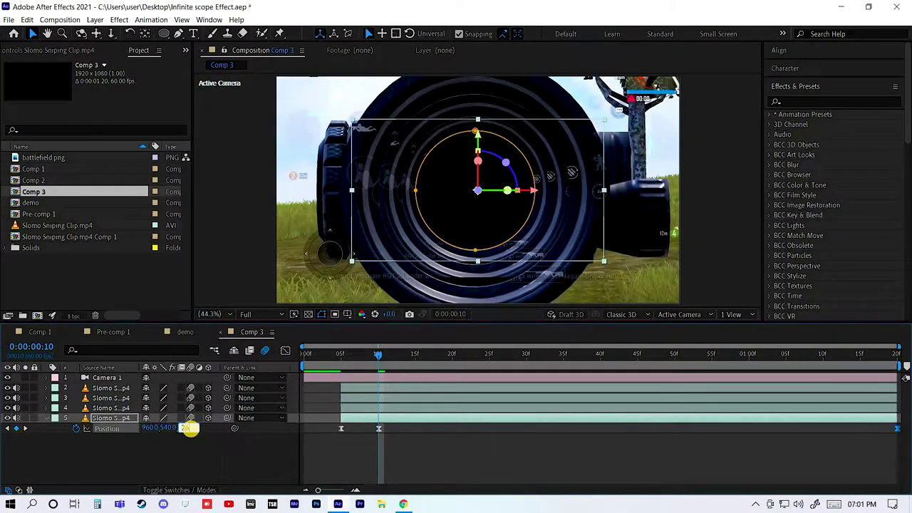
pyautogui.moveTo(189, 428); pyautogui.dragTo(204, 451)
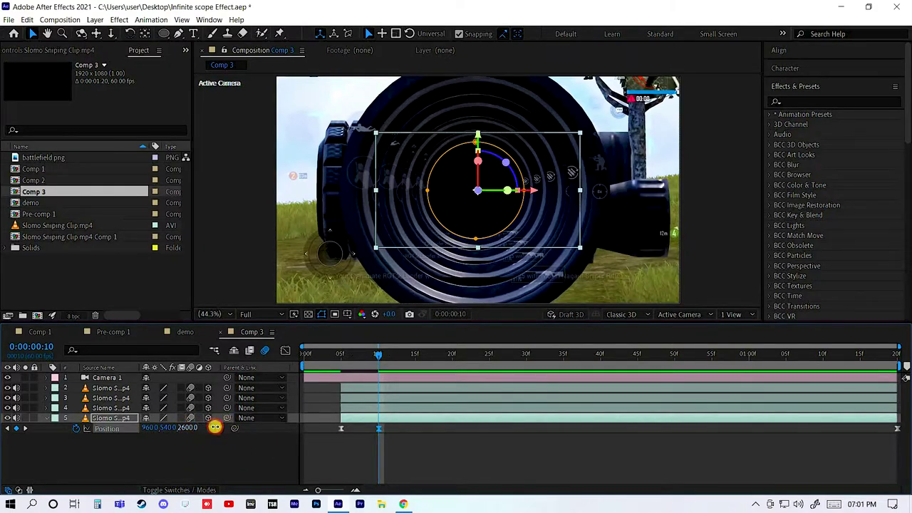
pyautogui.moveTo(214, 428); pyautogui.dragTo(403, 418)
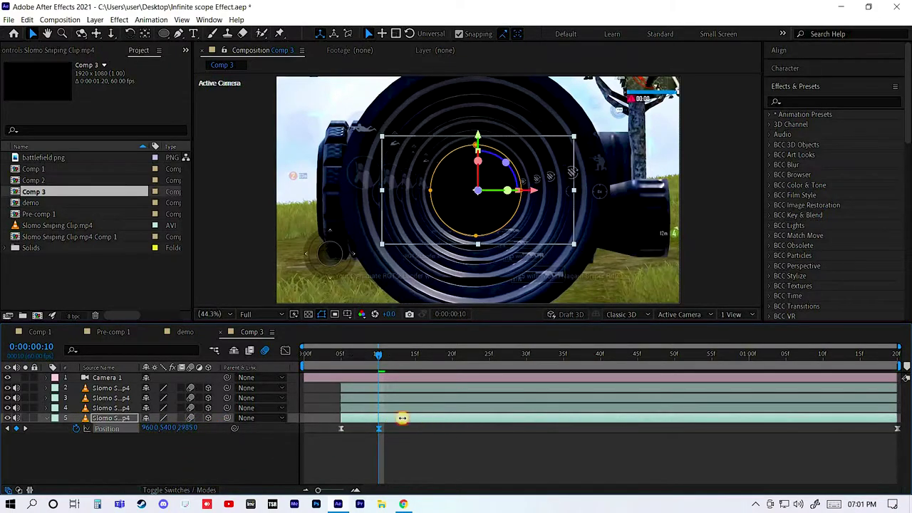
pyautogui.moveTo(403, 418)
pyautogui.mouseDown()
pyautogui.moveTo(906, 369)
pyautogui.moveTo(765, 371)
pyautogui.moveTo(213, 430)
pyautogui.mouseUp()
pyautogui.write('2600')
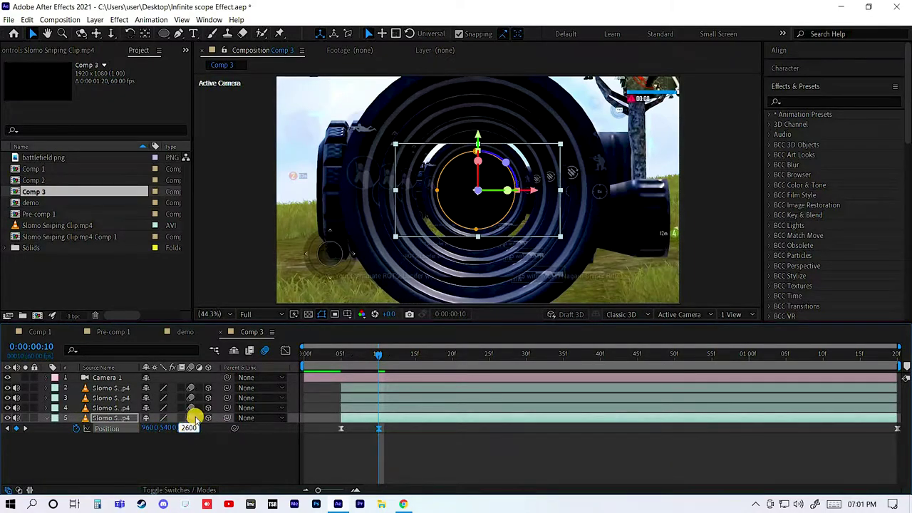
pyautogui.press('Return')
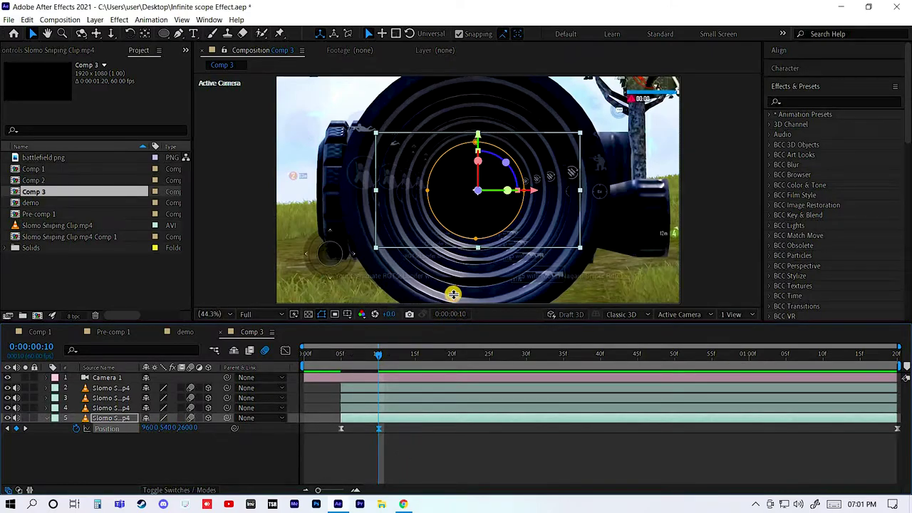
pyautogui.moveTo(453, 294); pyautogui.dragTo(453, 265)
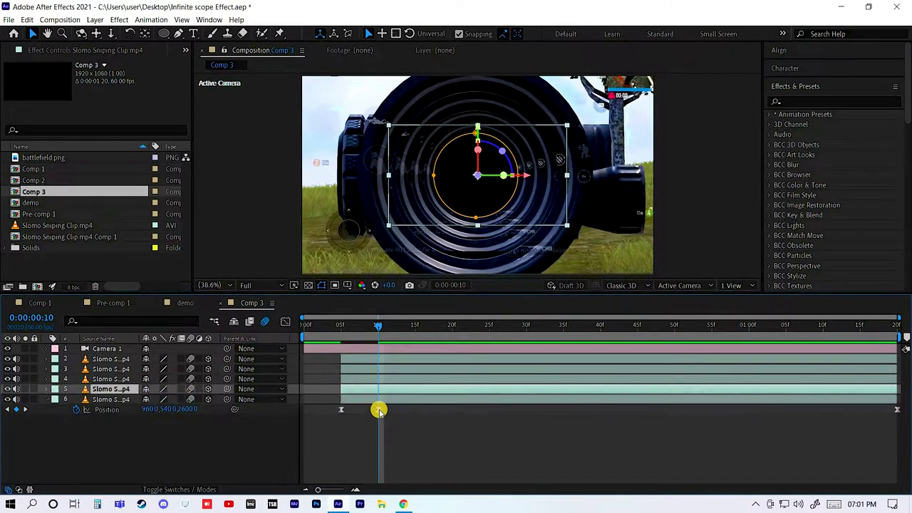
# Step: Set layer 6's Position Z to 3700 and duplicate it as layer 7 at Z 4700
pyautogui.click(207, 412)
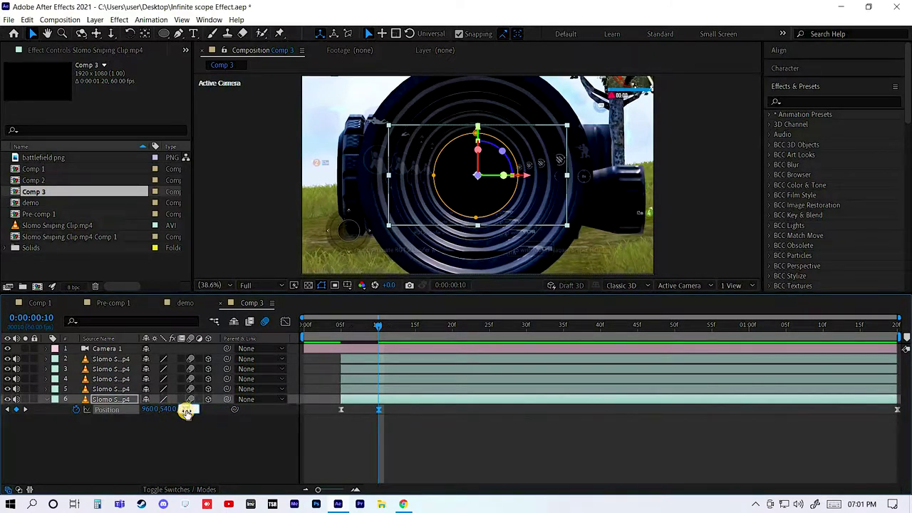
pyautogui.write('3700')
pyautogui.press('Return')
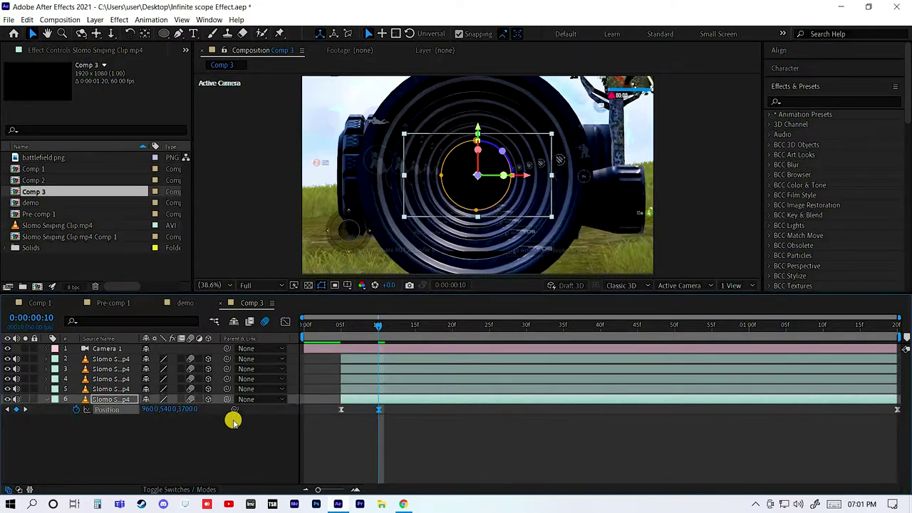
pyautogui.press('End')
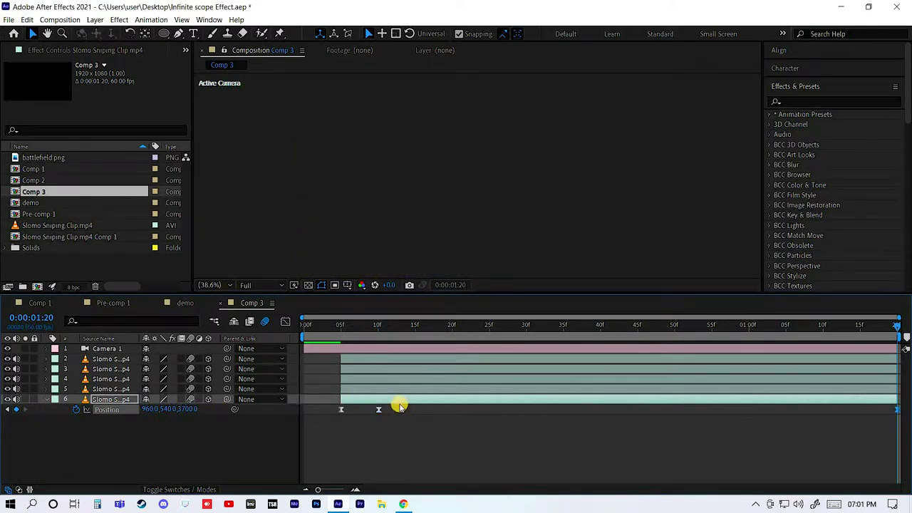
pyautogui.hotkey('ctrl', 'd')
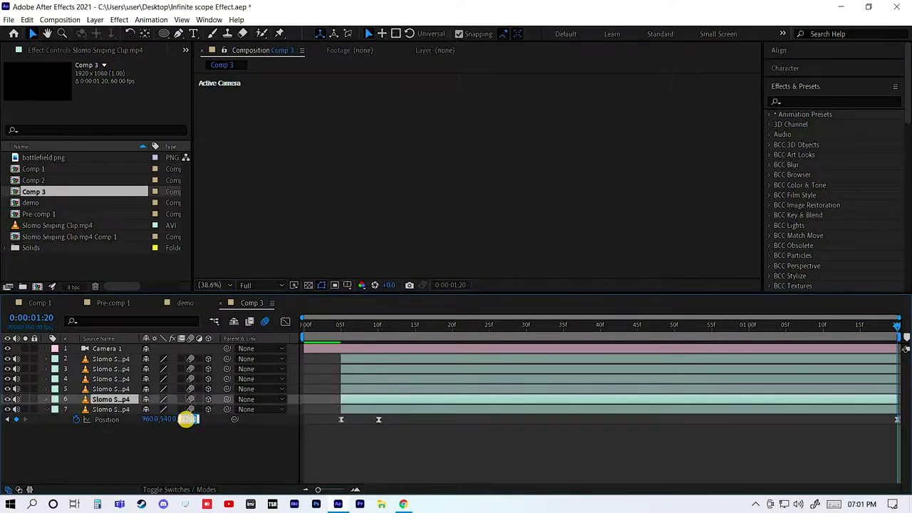
pyautogui.click(107, 420)
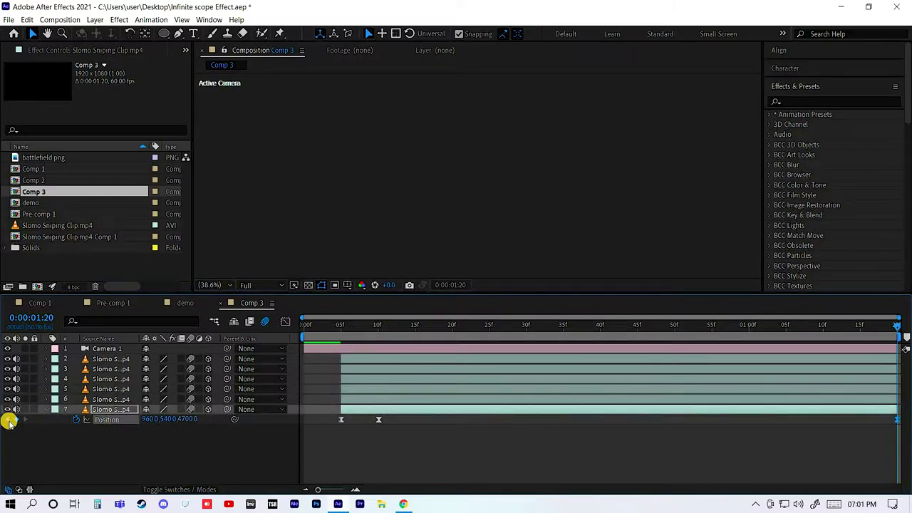
pyautogui.click(8, 420)
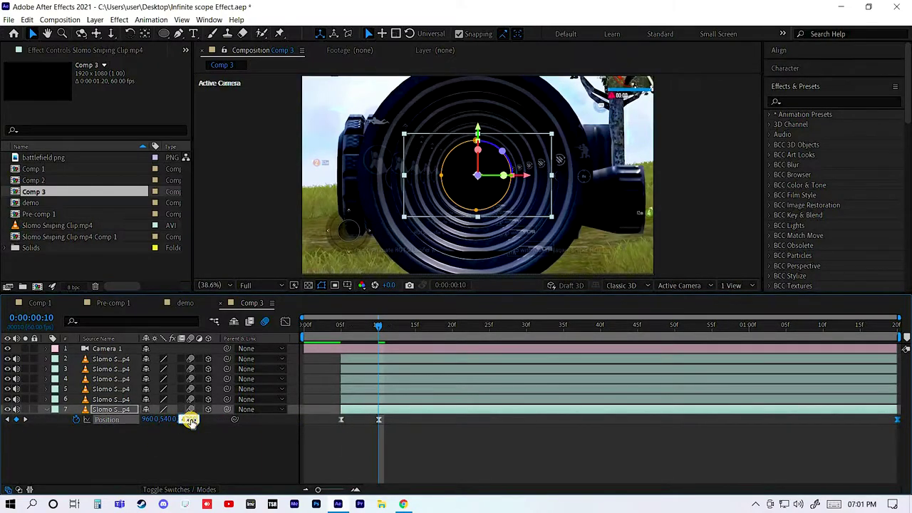
pyautogui.moveTo(190, 421); pyautogui.dragTo(360, 449)
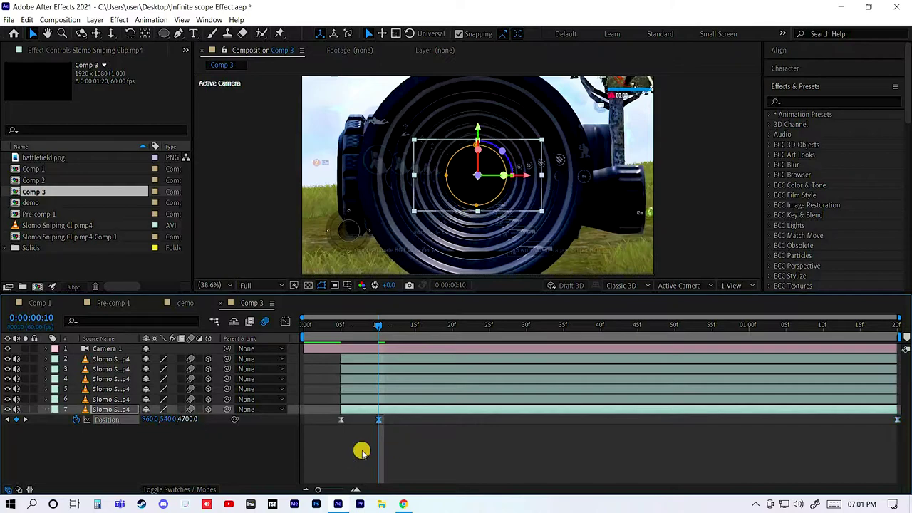
pyautogui.click(399, 414)
# Step: Add layers 8 and 9 as further copies at Position Z 5600 and 6500
pyautogui.hotkey('ctrl', 'd')
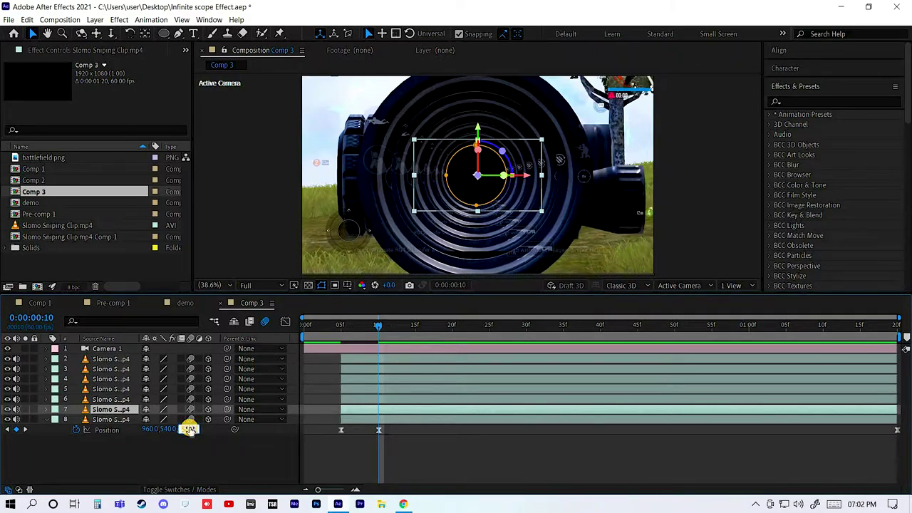
pyautogui.moveTo(189, 429); pyautogui.dragTo(17, 425)
pyautogui.press('k')
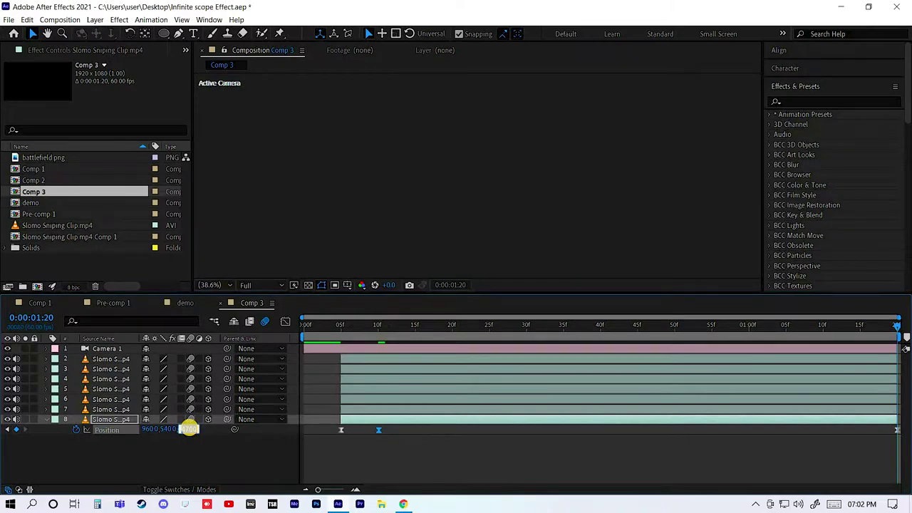
pyautogui.press('Return')
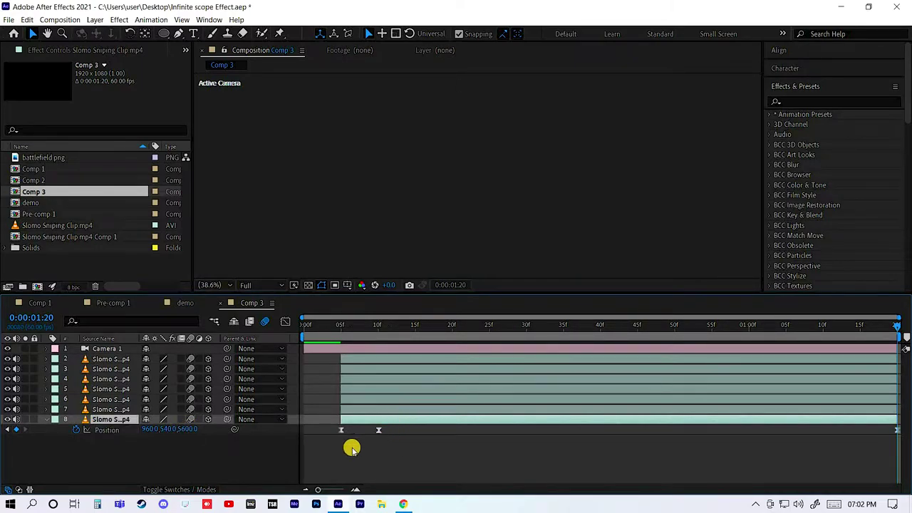
pyautogui.hotkey('ctrl', 'd')
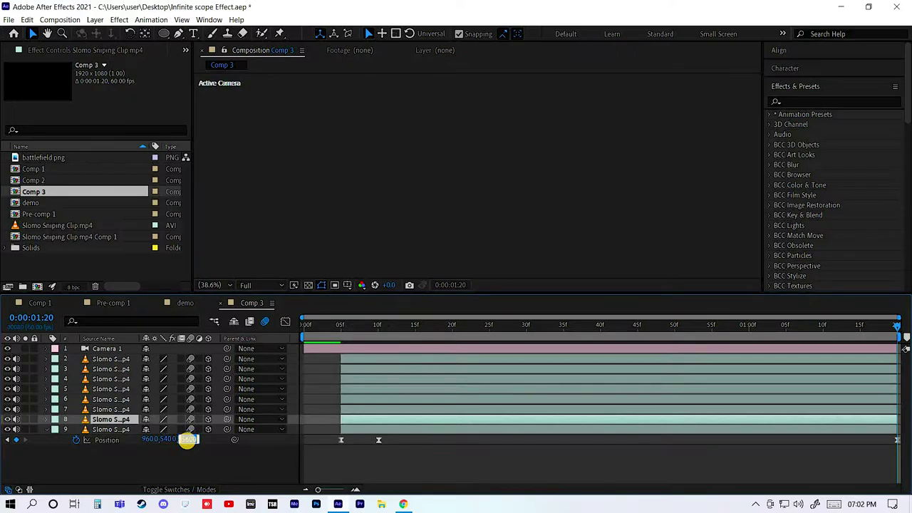
pyautogui.press('Return')
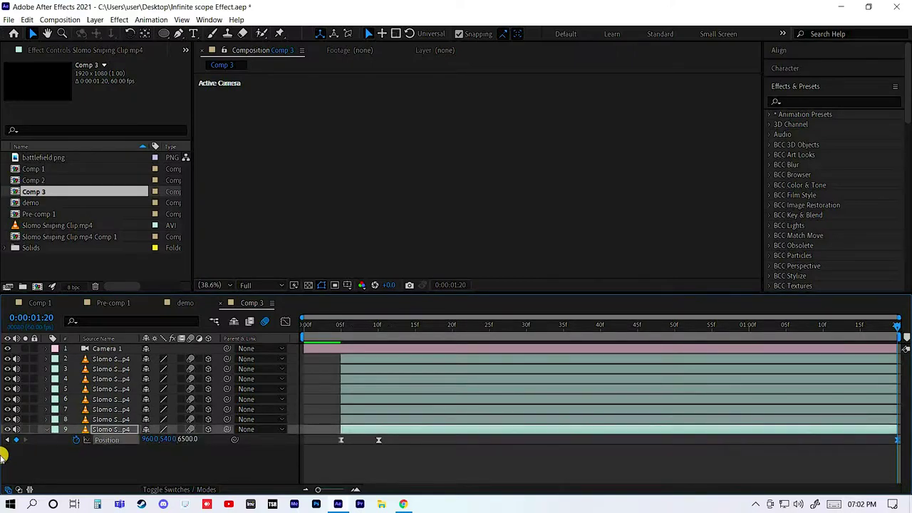
pyautogui.press('j')
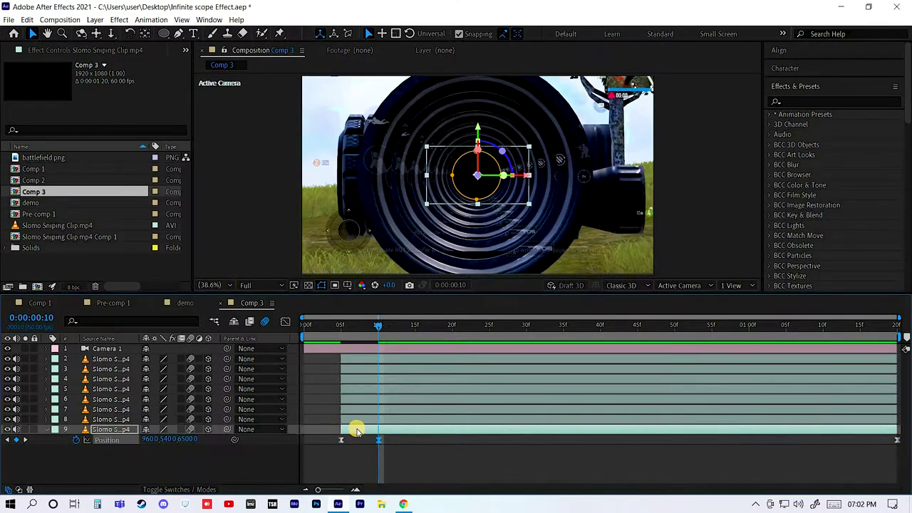
# Step: Collapse layer 9's Position and set the viewer preview resolution to Quarter
pyautogui.press('u')
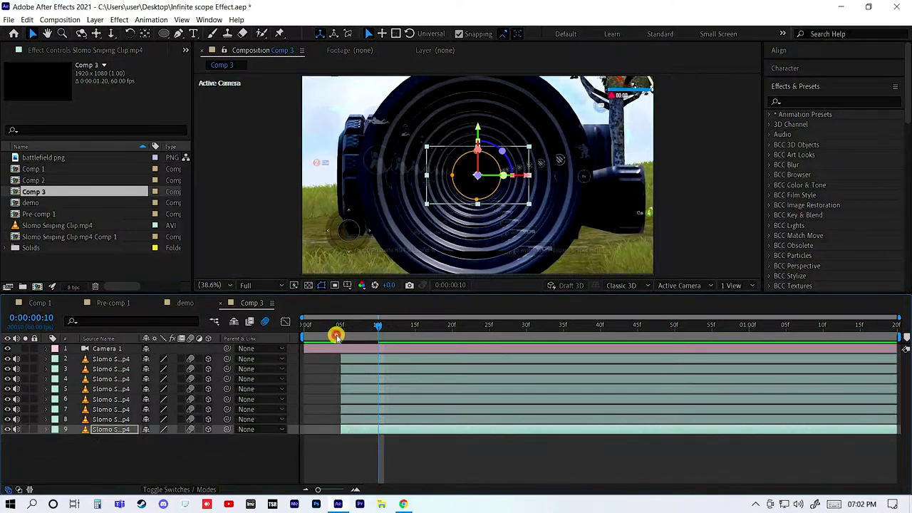
pyautogui.moveTo(337, 336); pyautogui.dragTo(244, 297)
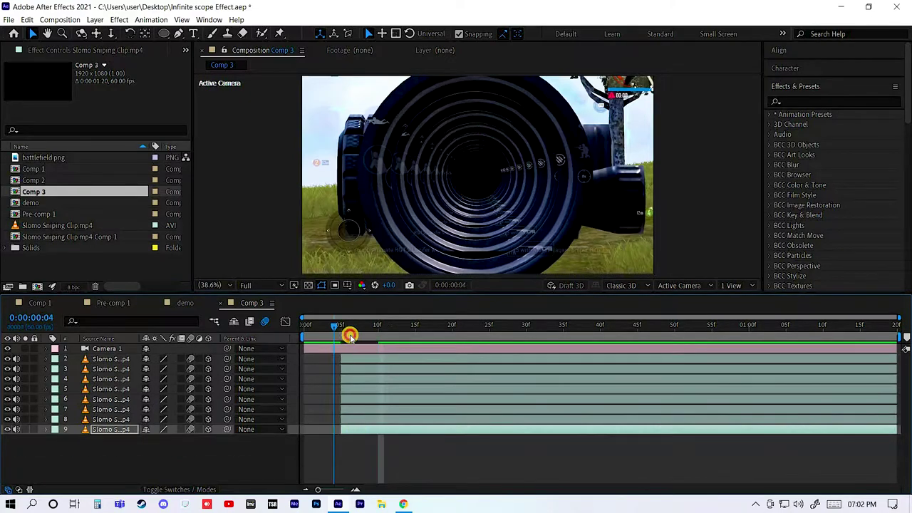
pyautogui.click(254, 286)
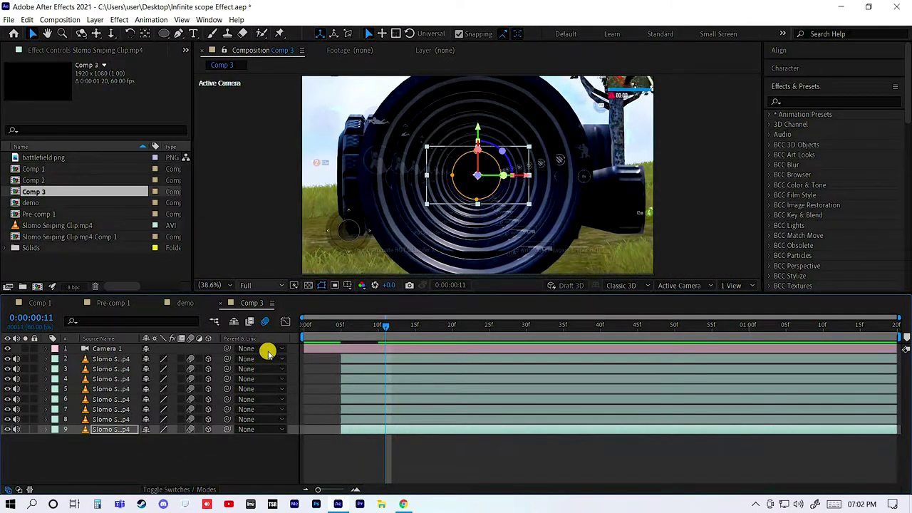
pyautogui.click(356, 334)
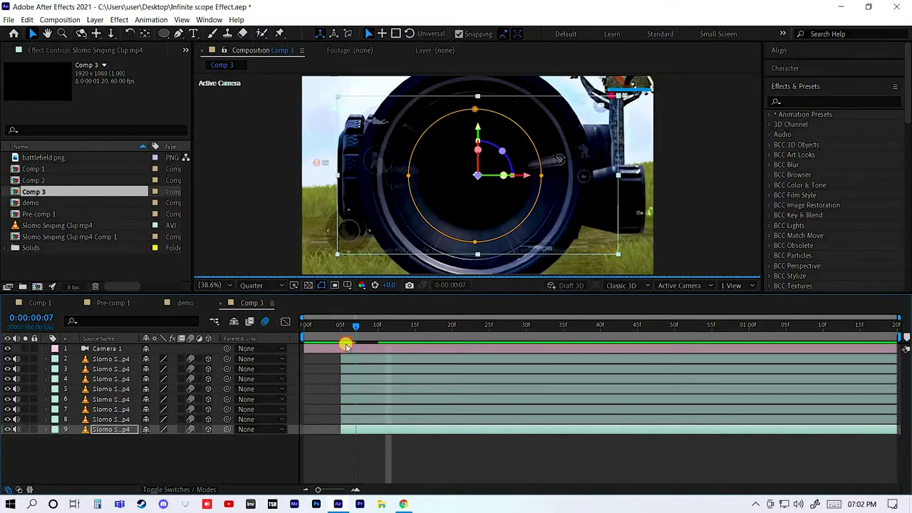
pyautogui.moveTo(346, 346); pyautogui.dragTo(340, 342)
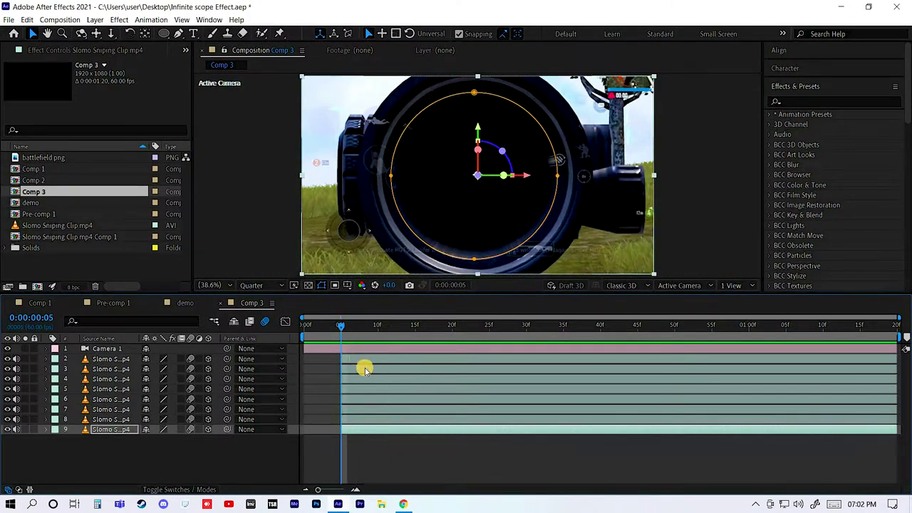
# Step: Reveal layers 2 and 3's Time Remap and Position keyframes and scrub to watch them animate
pyautogui.click(358, 360)
pyautogui.hotkey('ctrl', 'alt', 't')
pyautogui.hotkey('ctrl', 'z')
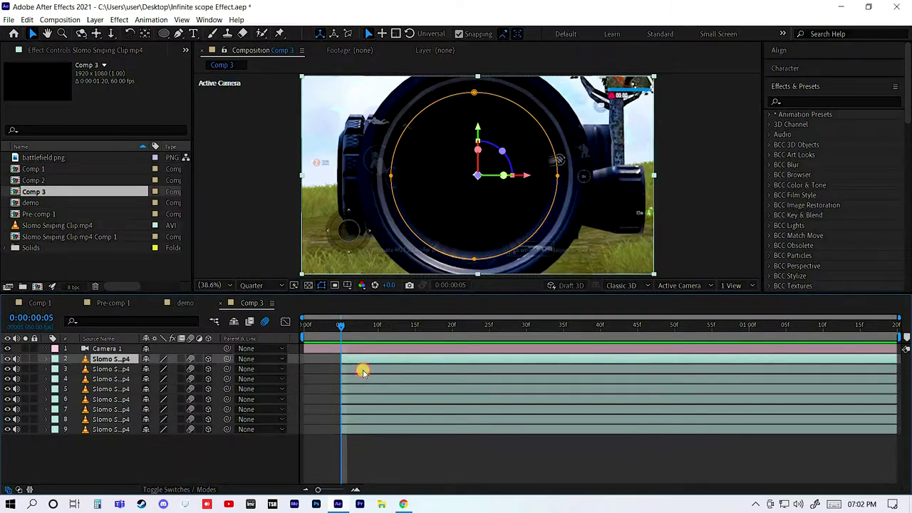
pyautogui.click(362, 368)
pyautogui.hotkey('ctrl', 'alt', 't')
pyautogui.hotkey('shift', 'p')
pyautogui.click(340, 326)
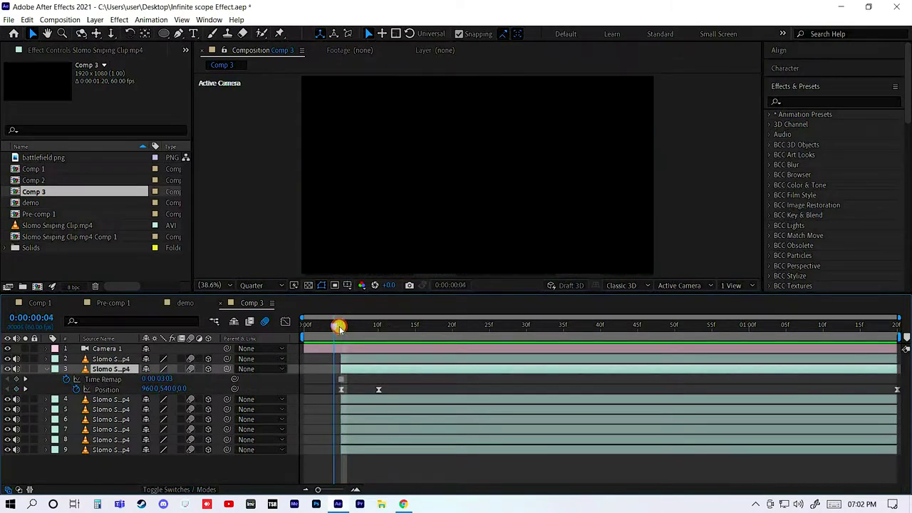
pyautogui.moveTo(353, 327)
pyautogui.mouseDown()
pyautogui.moveTo(555, 356)
pyautogui.moveTo(831, 340)
pyautogui.moveTo(544, 352)
pyautogui.moveTo(581, 355)
pyautogui.mouseUp()
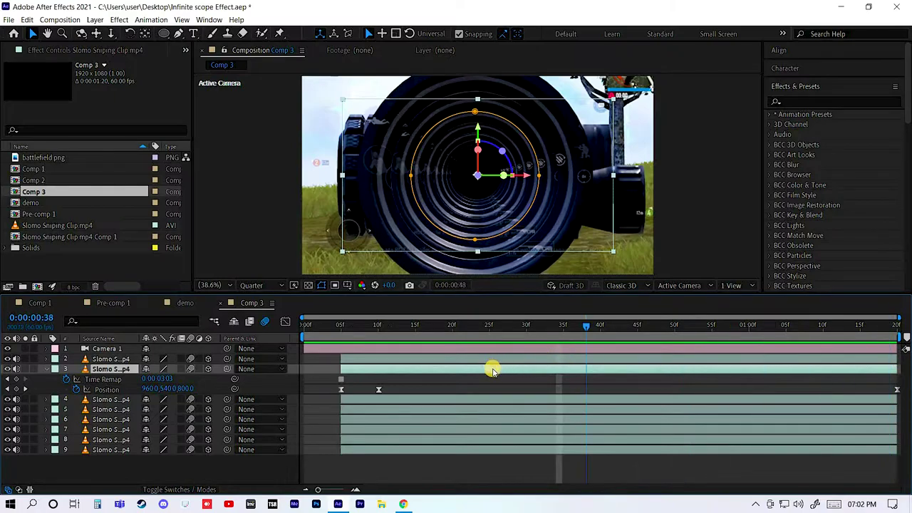
# Step: Collapse layer 3's properties, return to frame 5 and select Camera 1
pyautogui.press('pageup')
pyautogui.press('pageup')
pyautogui.press('pageup')
pyautogui.press('u')
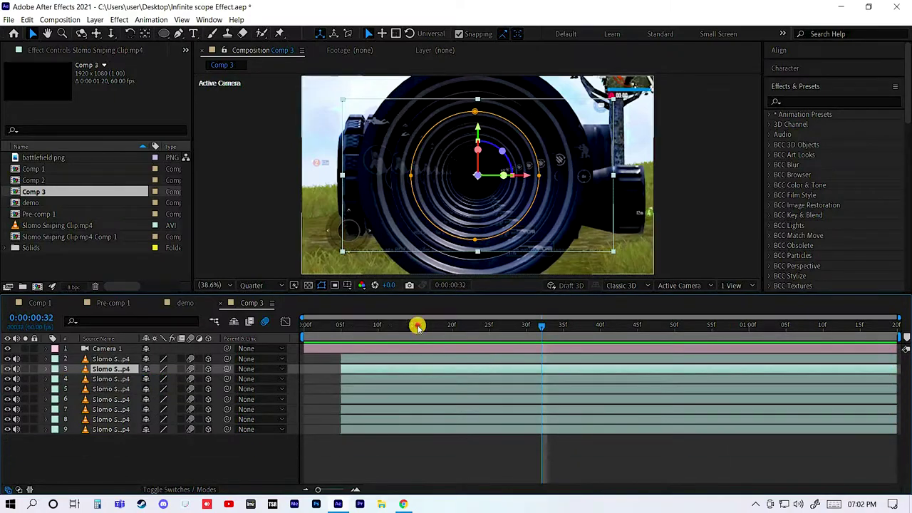
pyautogui.click(340, 325)
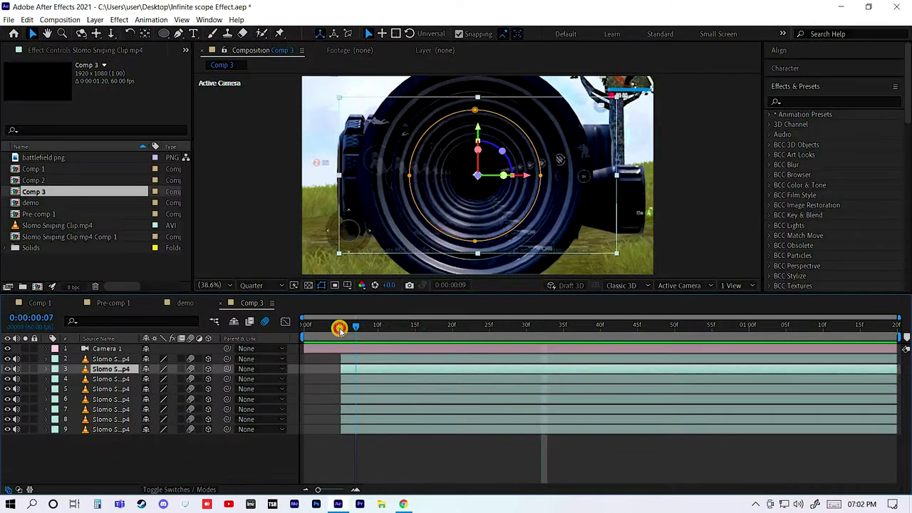
pyautogui.click(427, 352)
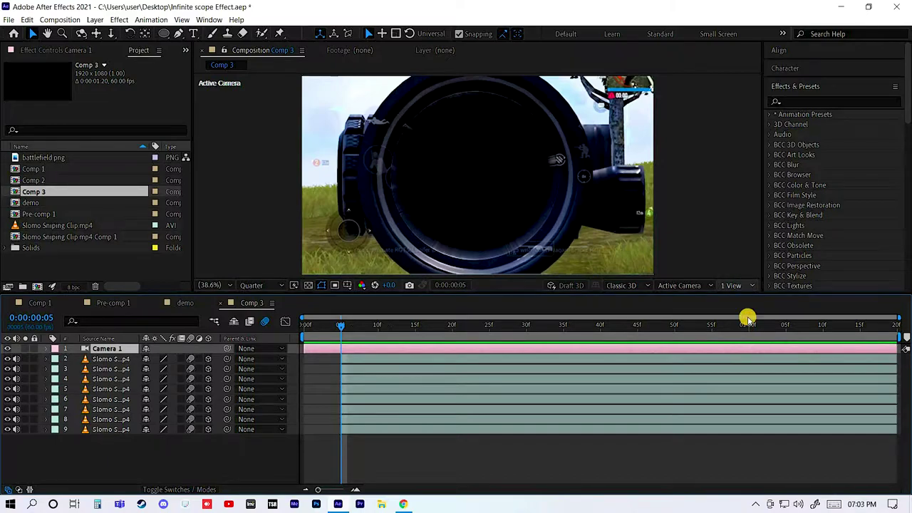
# Step: Switch the viewer to a 2 Views layout and make the viewer area taller
pyautogui.click(734, 285)
pyautogui.click(746, 310)
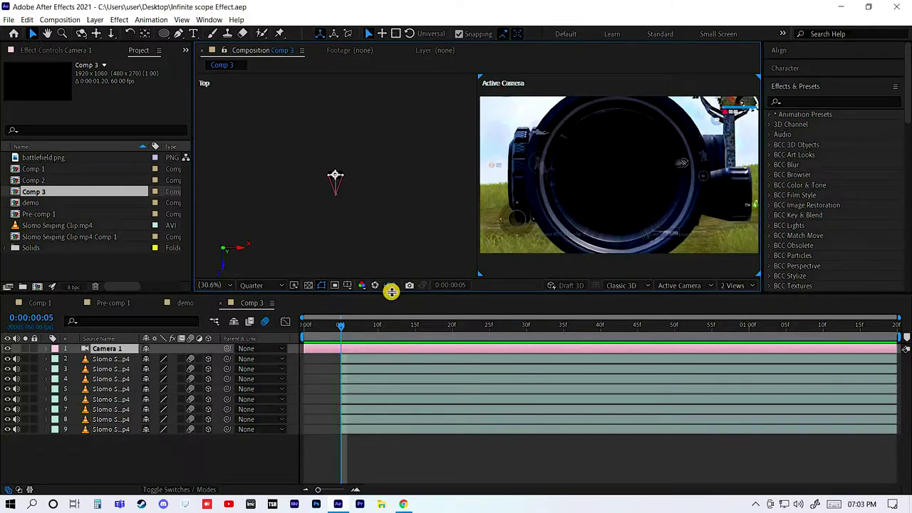
pyautogui.moveTo(390, 329); pyautogui.dragTo(392, 326)
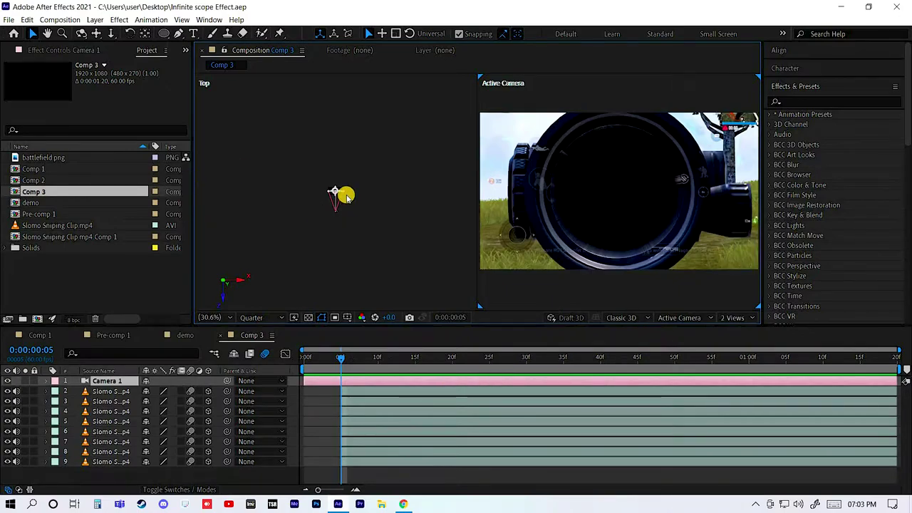
# Step: Zoom the Top view out to 6.25% so the whole camera wireframe shows
pyautogui.click(217, 317)
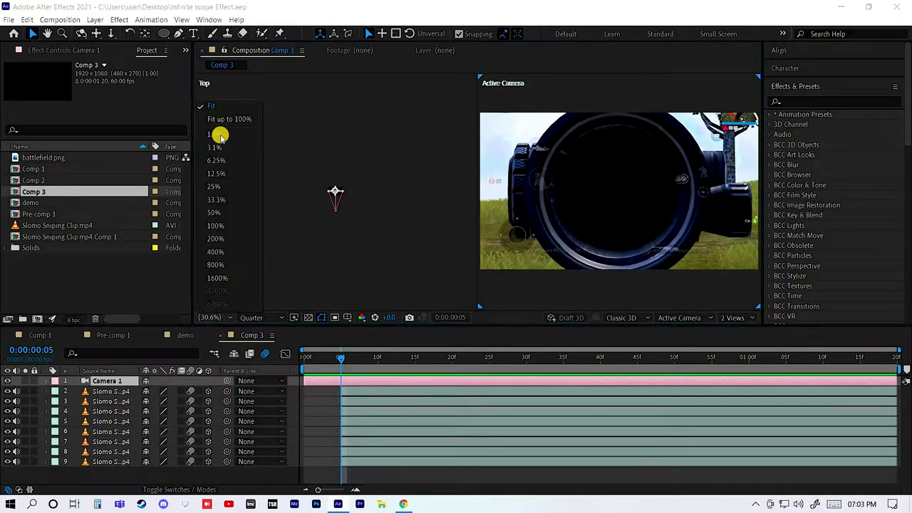
pyautogui.click(334, 220)
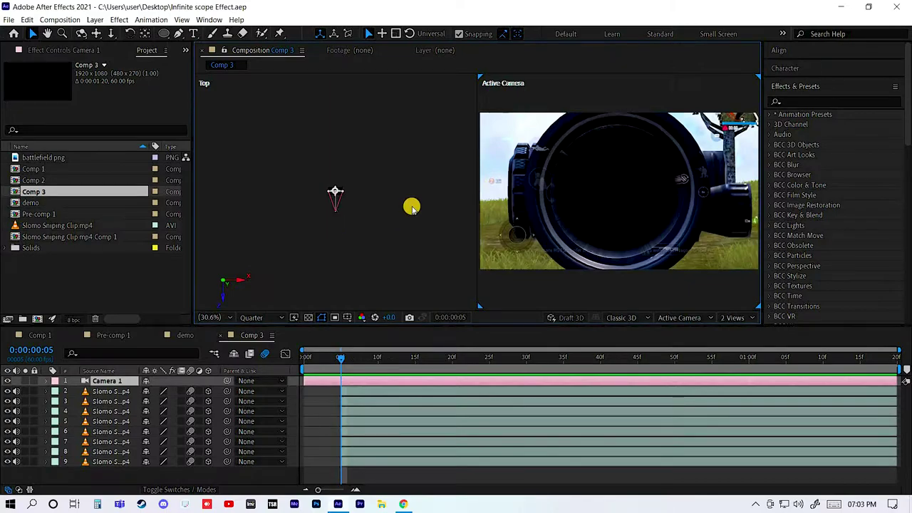
pyautogui.scroll(3, 411, 212)
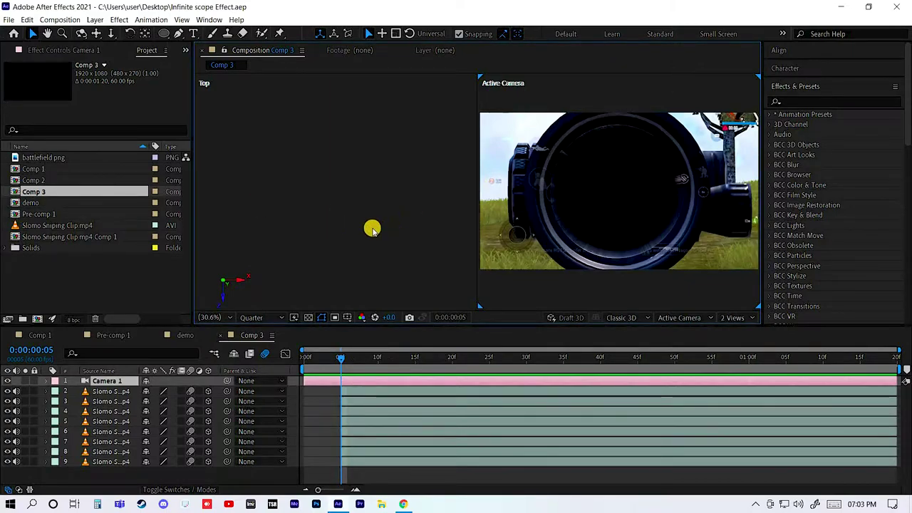
pyautogui.scroll(2, 325, 268)
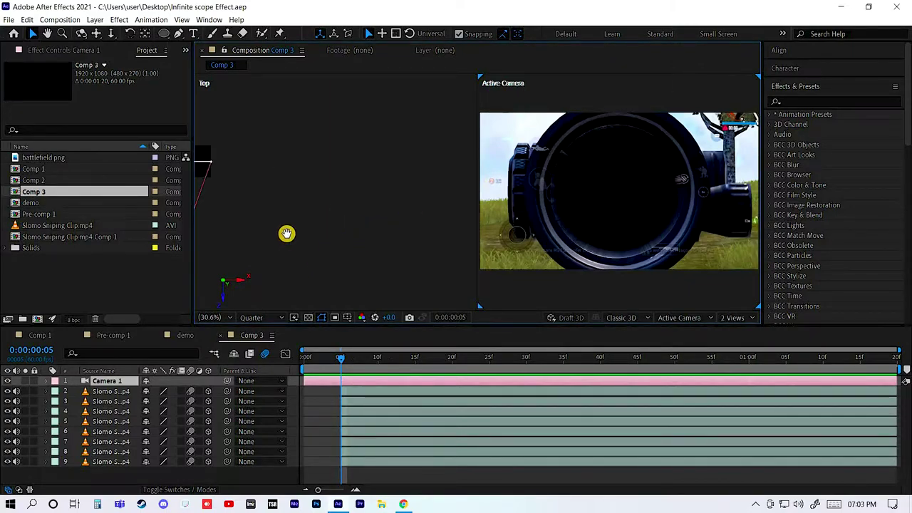
pyautogui.scroll(-2, 400, 247)
pyautogui.scroll(-2, 418, 240)
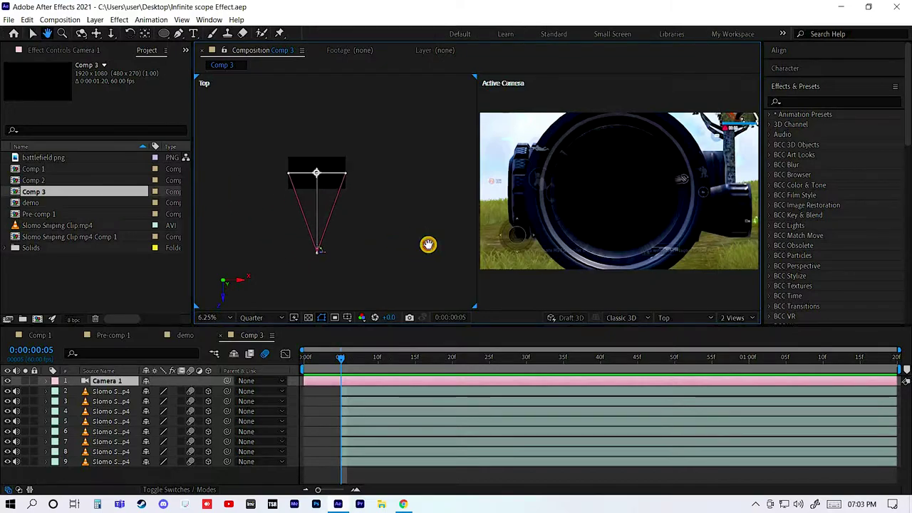
pyautogui.scroll(-1, 427, 247)
# Step: Set a Position keyframe for Camera 1 at frame 5 and preview the composition
pyautogui.press('v')
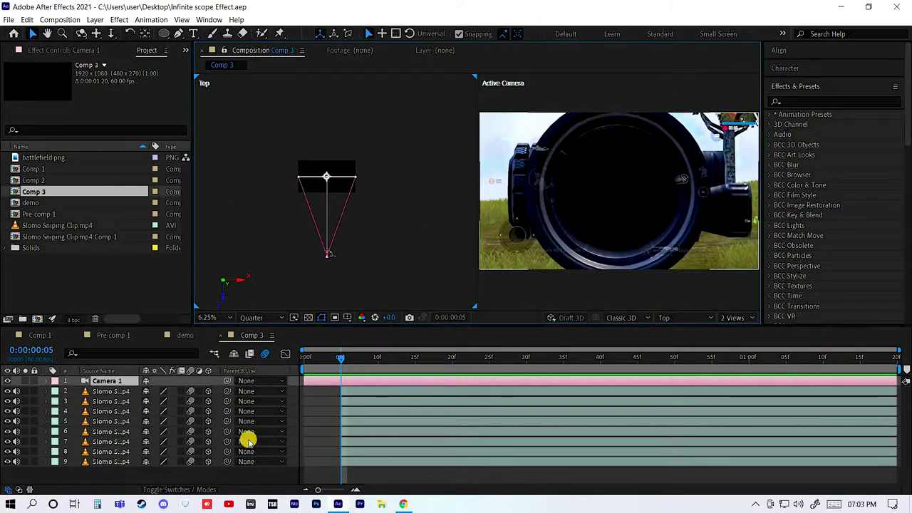
pyautogui.press('p')
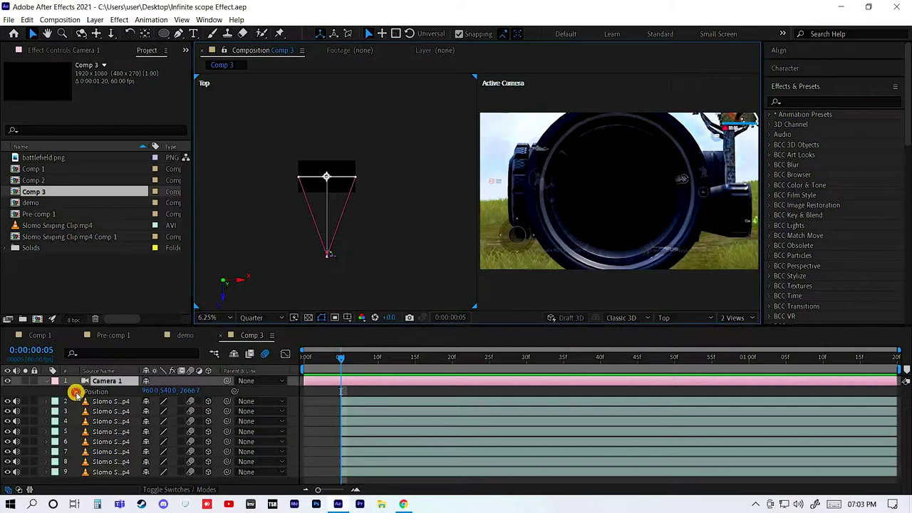
pyautogui.hotkey('alt', 'shift', 'p')
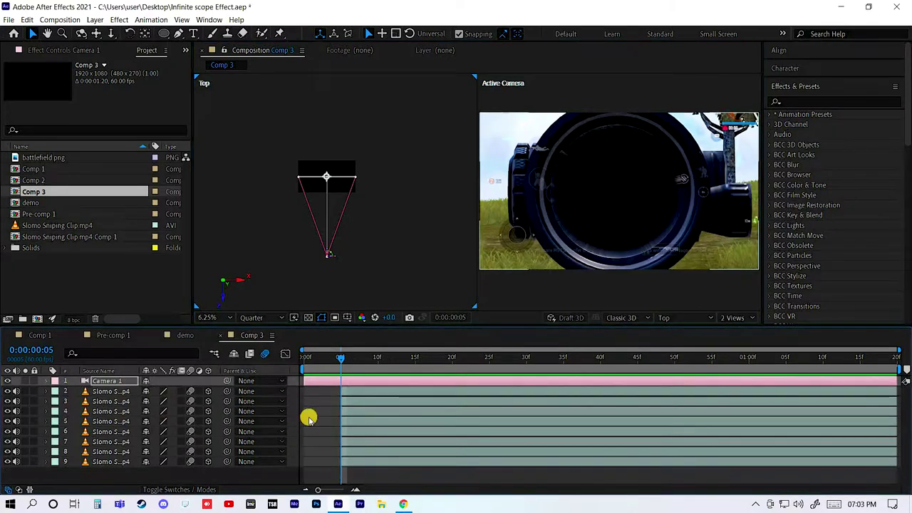
pyautogui.press('p')
pyautogui.press('p')
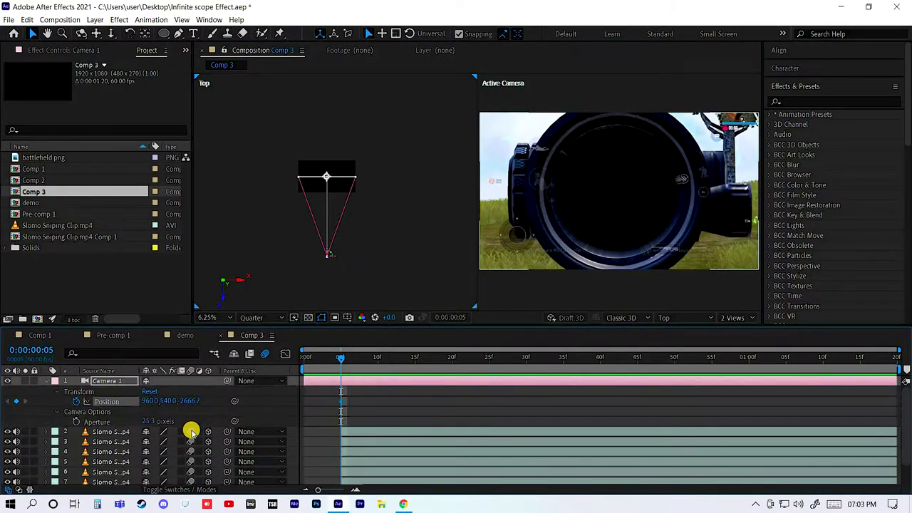
pyautogui.press('p')
pyautogui.press('p')
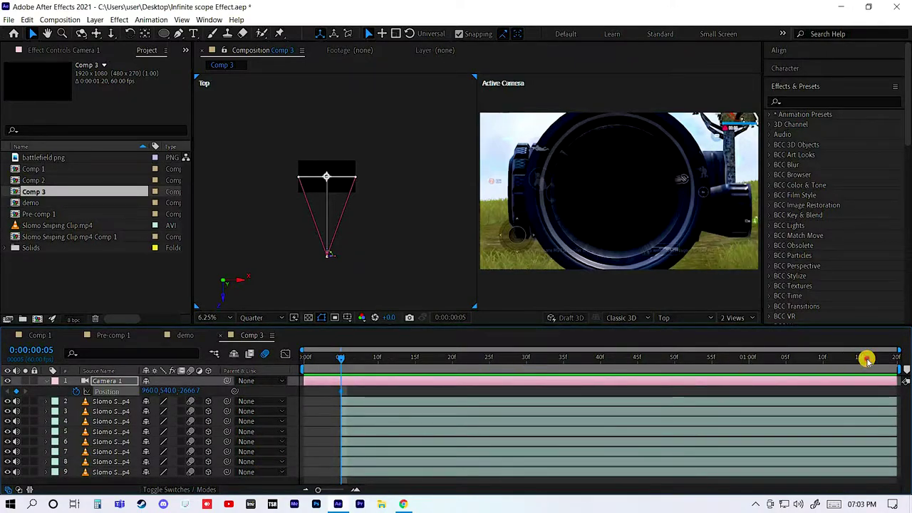
pyautogui.press('space')
pyautogui.moveTo(902, 359); pyautogui.dragTo(453, 360)
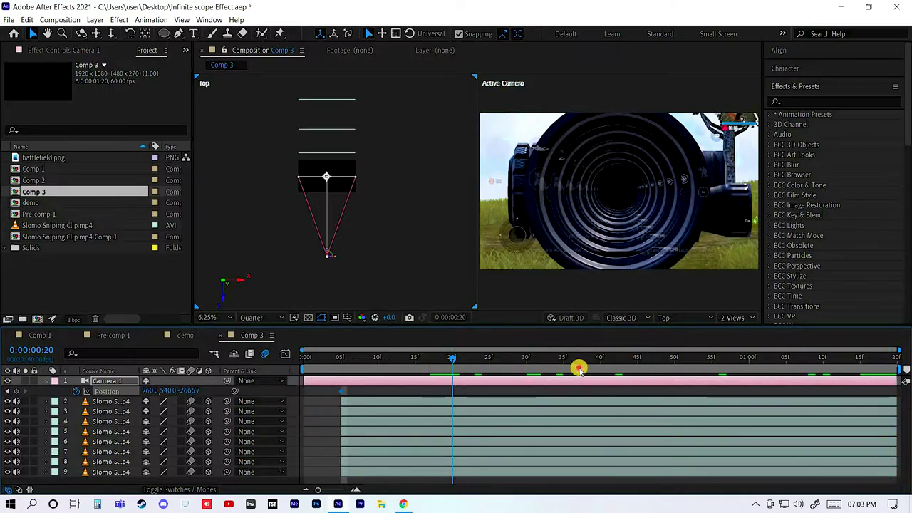
pyautogui.click(505, 358)
pyautogui.click(455, 375)
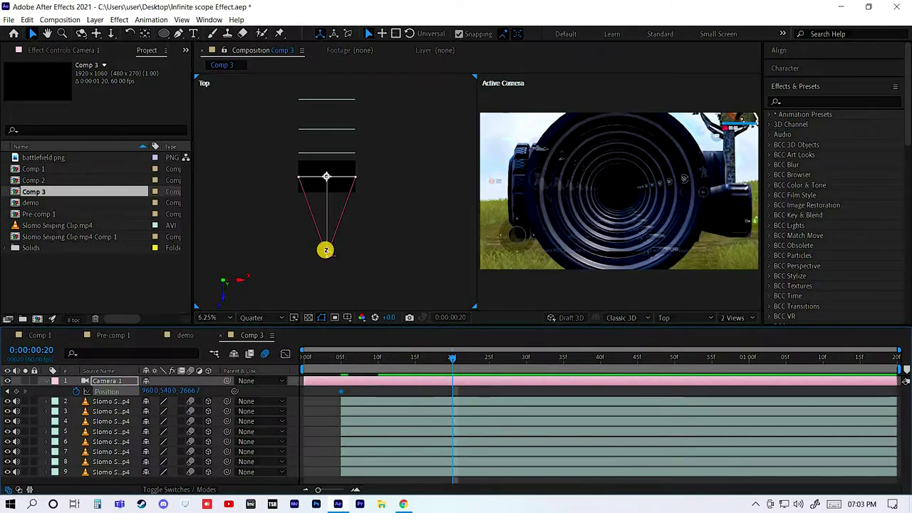
# Step: Dolly Camera 1 forward to Z 5477.3 and move that Position keyframe to the comp's end
pyautogui.moveTo(324, 246)
pyautogui.mouseDown()
pyautogui.moveTo(322, 231)
pyautogui.moveTo(326, 248)
pyautogui.mouseUp()
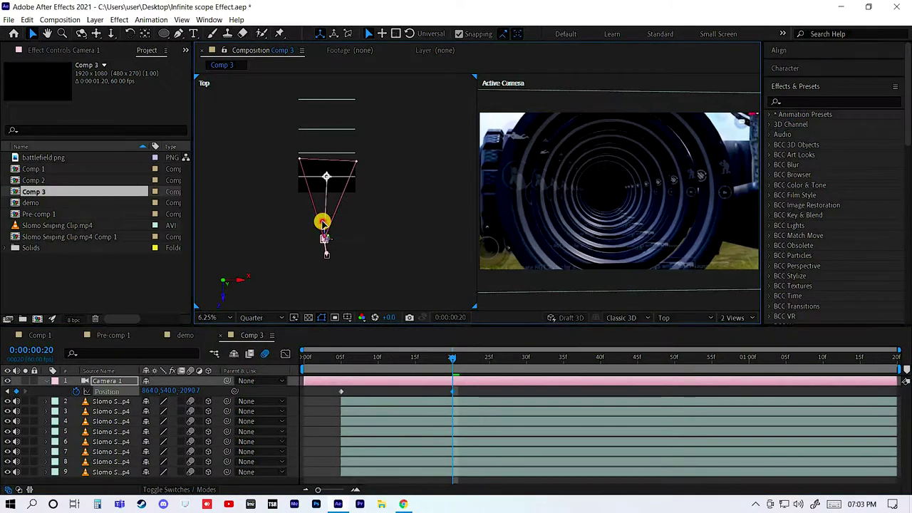
pyautogui.hotkey('ctrl', 'z')
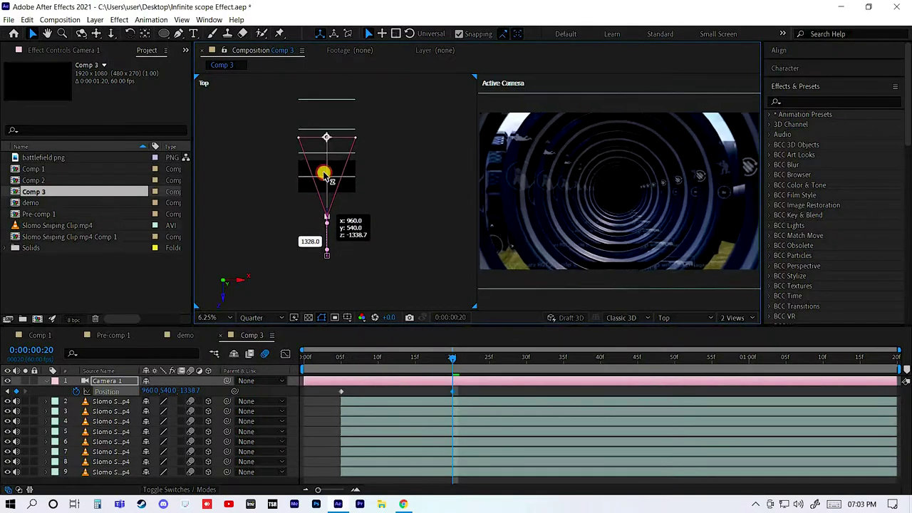
pyautogui.moveTo(328, 208); pyautogui.dragTo(321, 17)
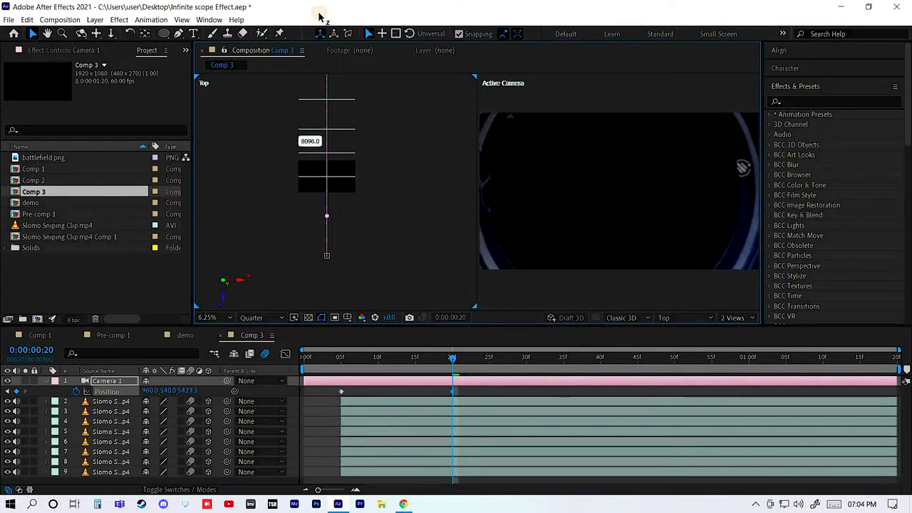
pyautogui.moveTo(318, 6); pyautogui.dragTo(318, 8)
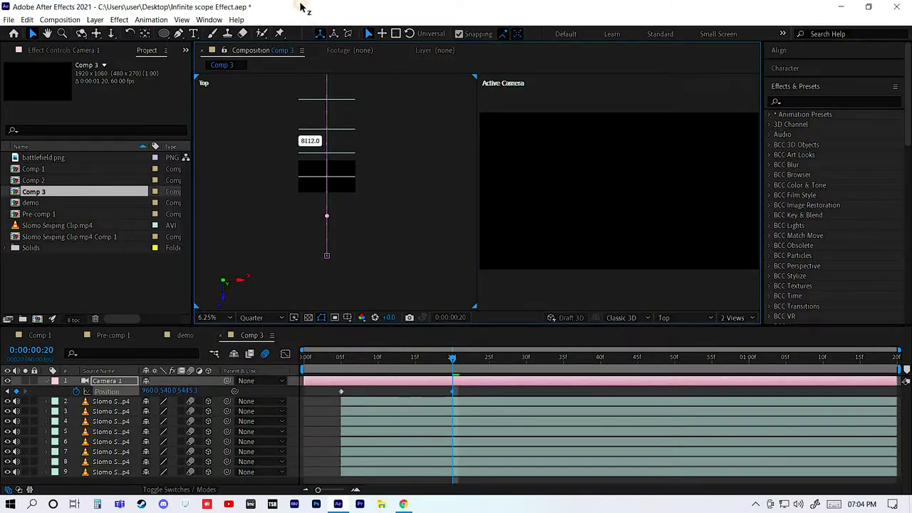
pyautogui.moveTo(300, 5); pyautogui.dragTo(346, 179)
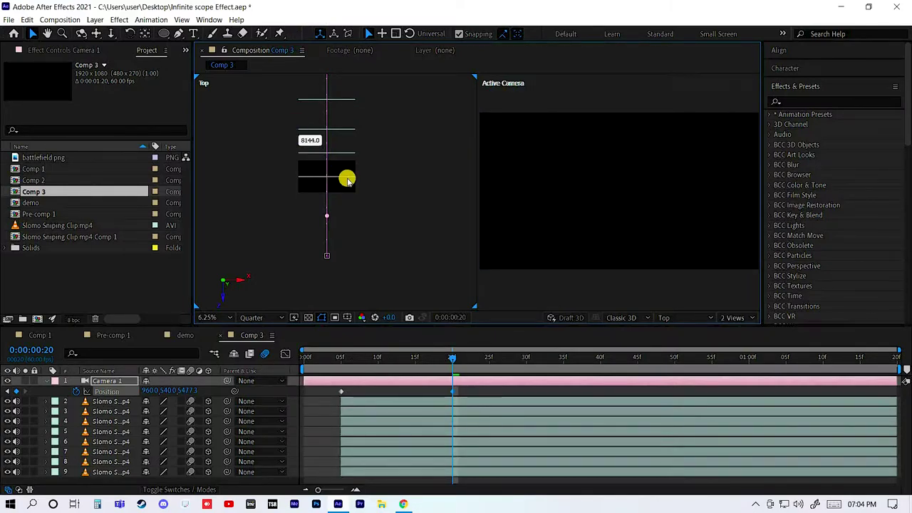
pyautogui.click(449, 389)
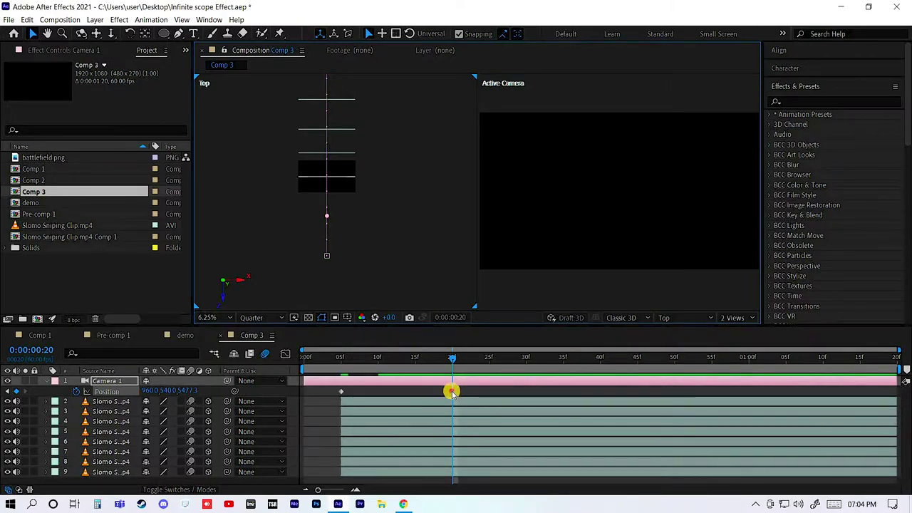
pyautogui.moveTo(452, 391); pyautogui.dragTo(897, 391)
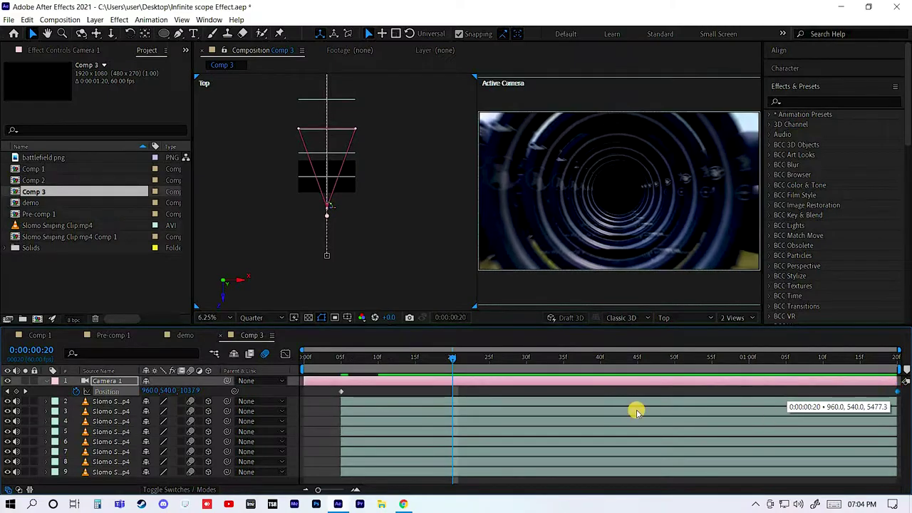
# Step: Set Camera 1's last Position keyframe to Z 8000
pyautogui.click(328, 361)
pyautogui.moveTo(323, 363); pyautogui.dragTo(709, 374)
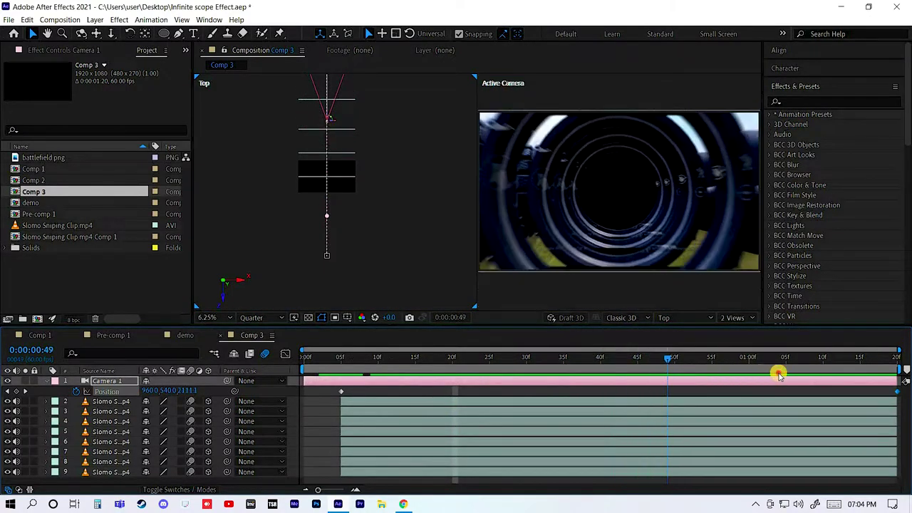
pyautogui.press('pageup')
pyautogui.press('pageup')
pyautogui.press('pageup')
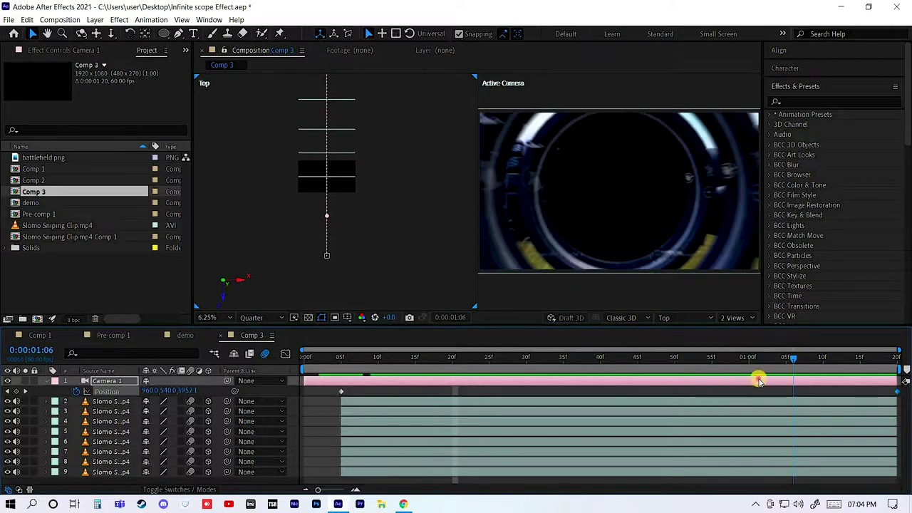
pyautogui.moveTo(896, 380); pyautogui.dragTo(428, 394)
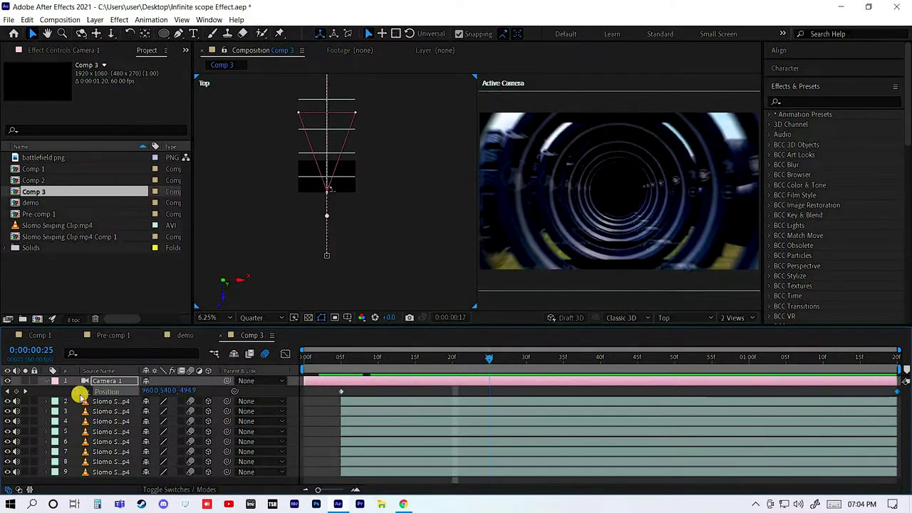
pyautogui.press('k')
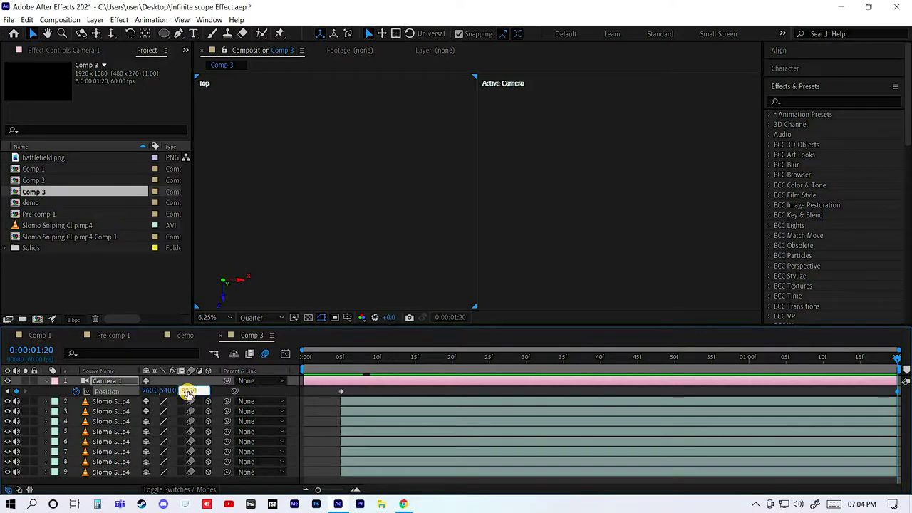
pyautogui.write('8000')
pyautogui.press('Return')
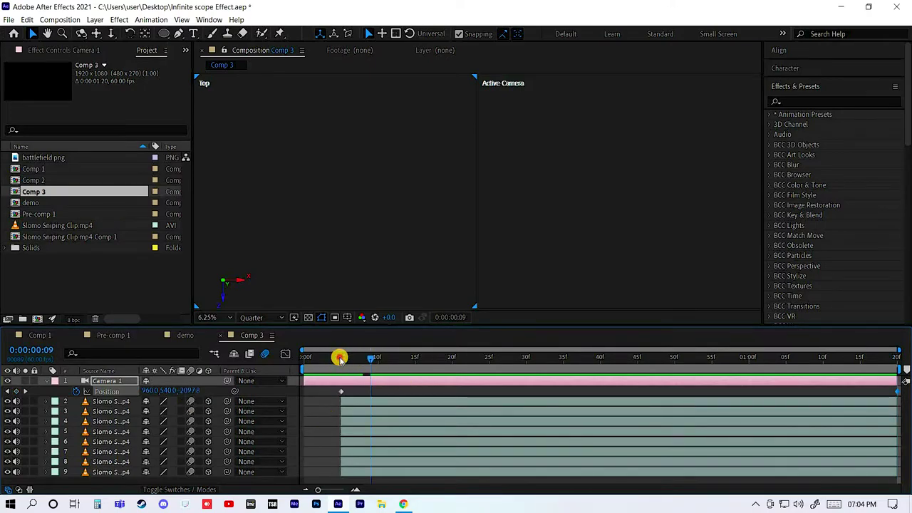
# Step: Apply Easy Ease to both camera Position keyframes and collapse the Position property
pyautogui.moveTo(331, 359); pyautogui.dragTo(475, 359)
pyautogui.click(334, 392)
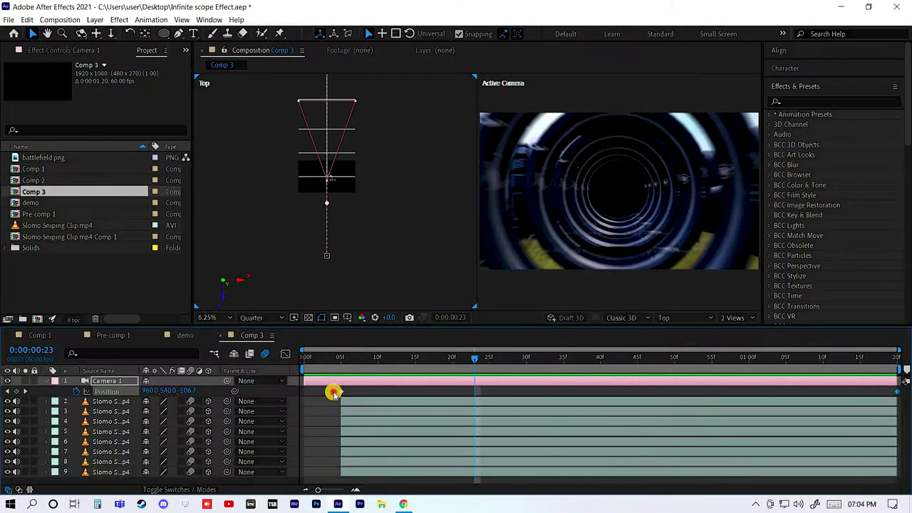
pyautogui.click(838, 395)
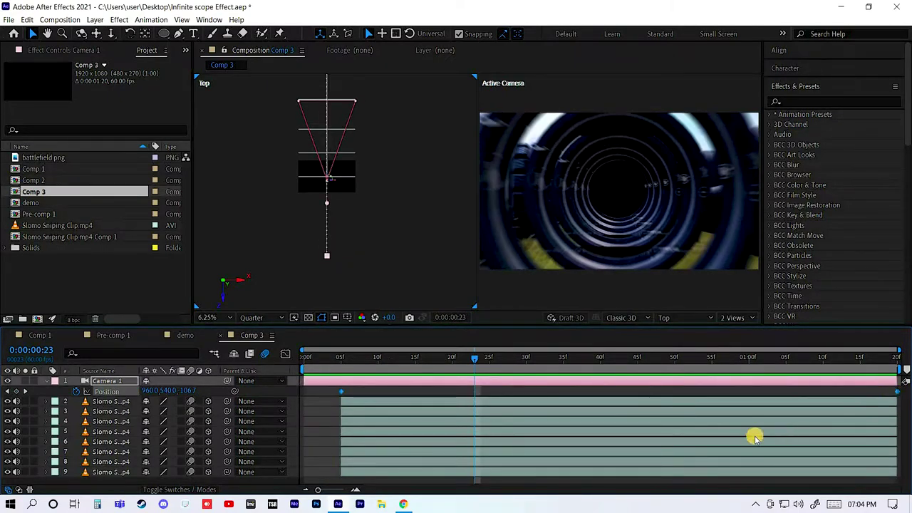
pyautogui.click(566, 385)
pyautogui.click(560, 392)
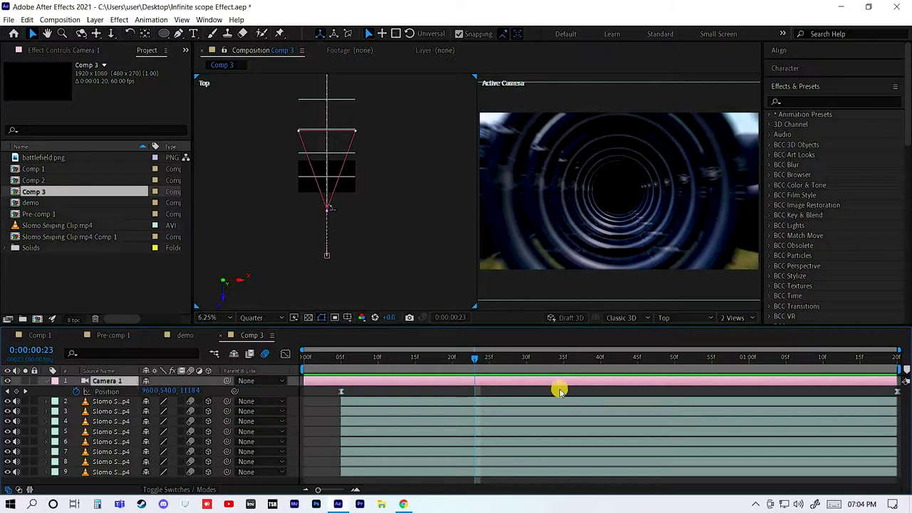
pyautogui.press('p')
pyautogui.click(415, 359)
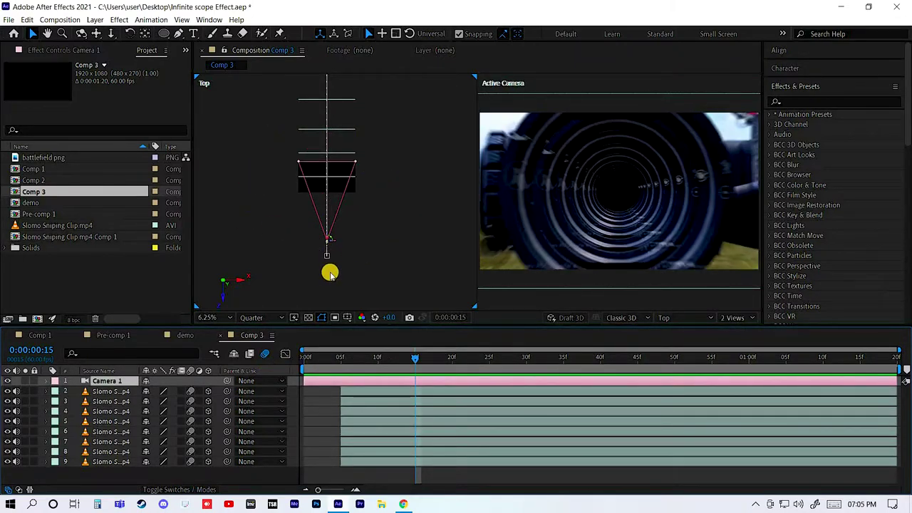
# Step: Review the 3D view list, leaving Top unchanged, and bring up the view layout choices
pyautogui.click(701, 320)
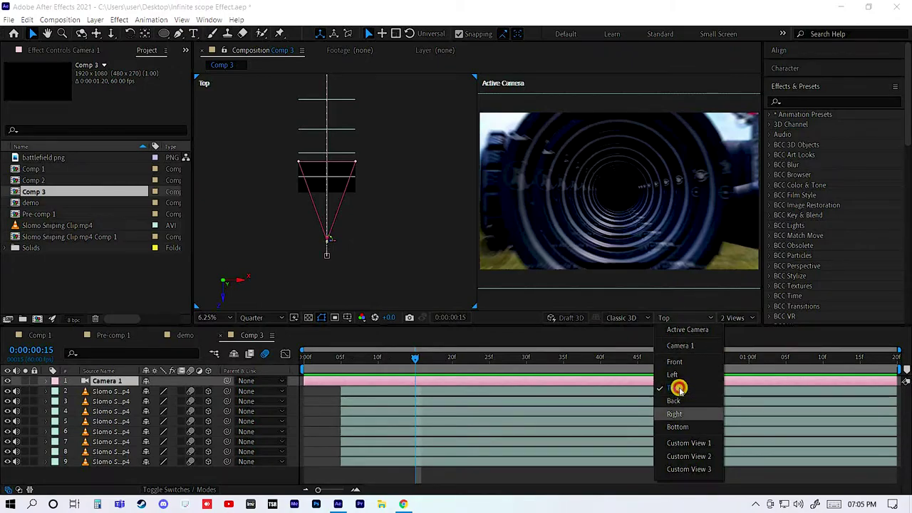
pyautogui.click(498, 254)
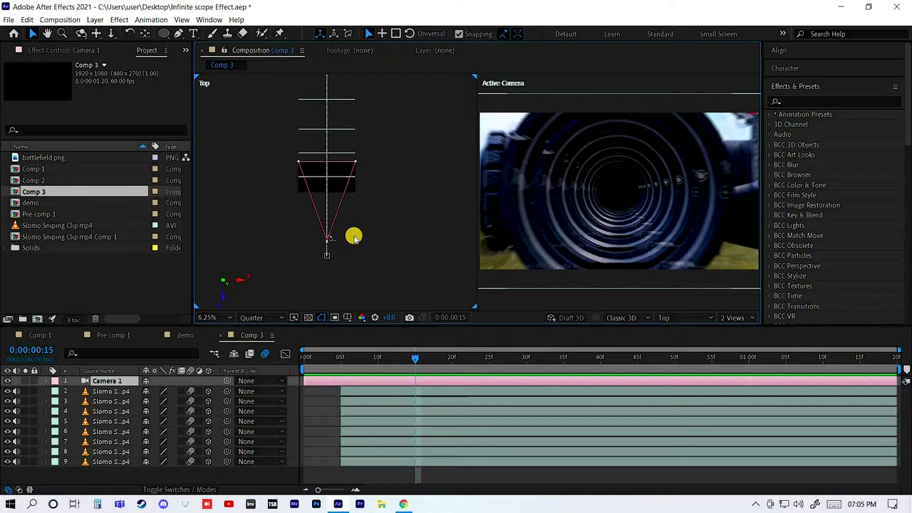
pyautogui.click(739, 318)
# Step: Return to a single Active Camera view and pre-compose all the stacked layers into Pre-comp 2
pyautogui.click(734, 330)
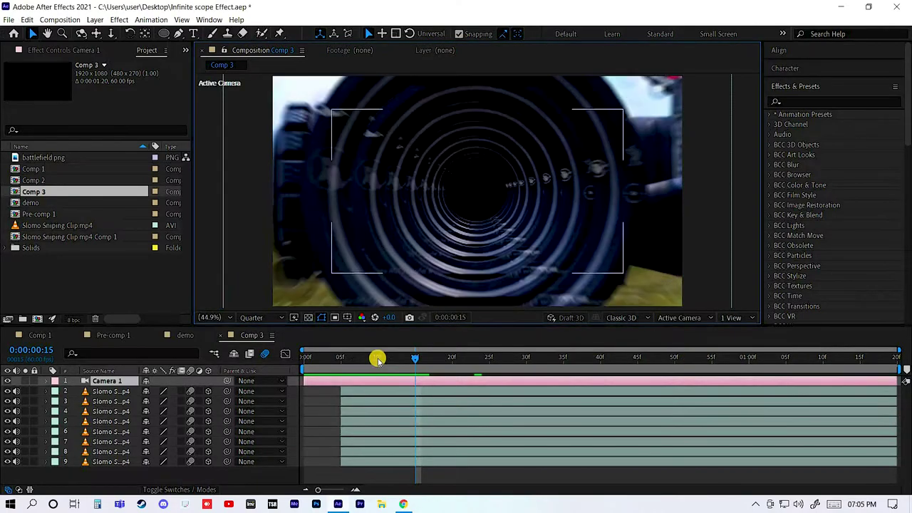
pyautogui.moveTo(314, 358); pyautogui.dragTo(467, 358)
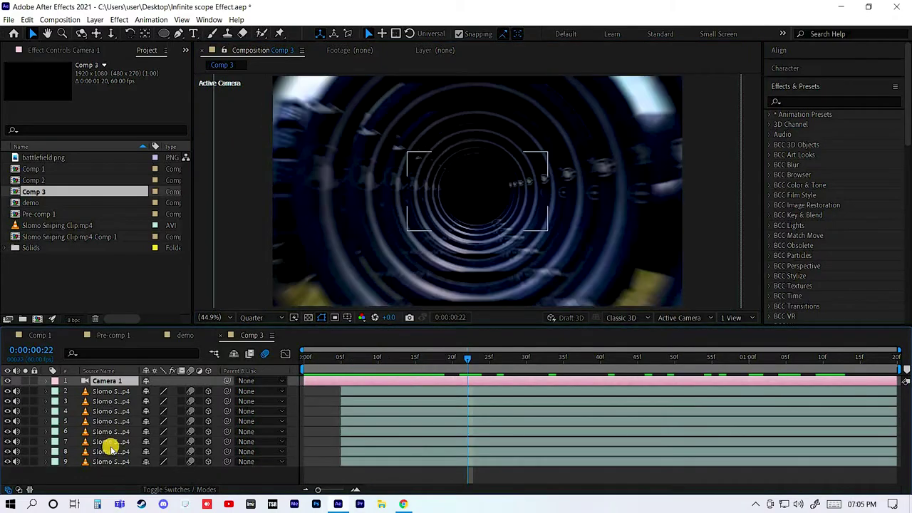
pyautogui.hotkey('ctrl', 'a')
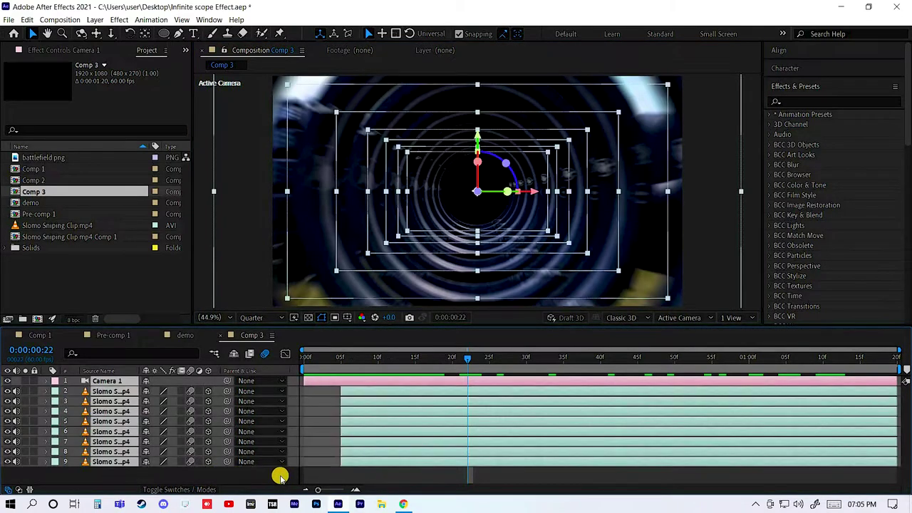
pyautogui.rightClick(369, 425)
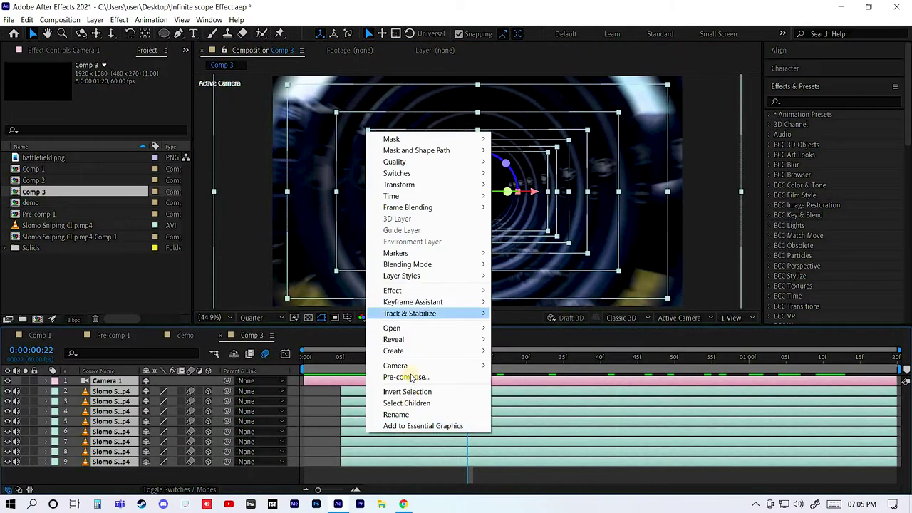
pyautogui.press('Return')
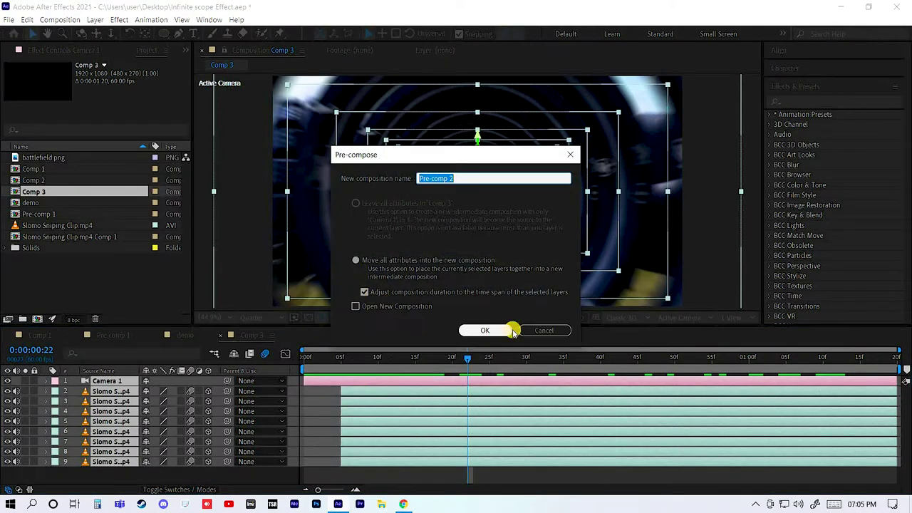
pyautogui.press('Return')
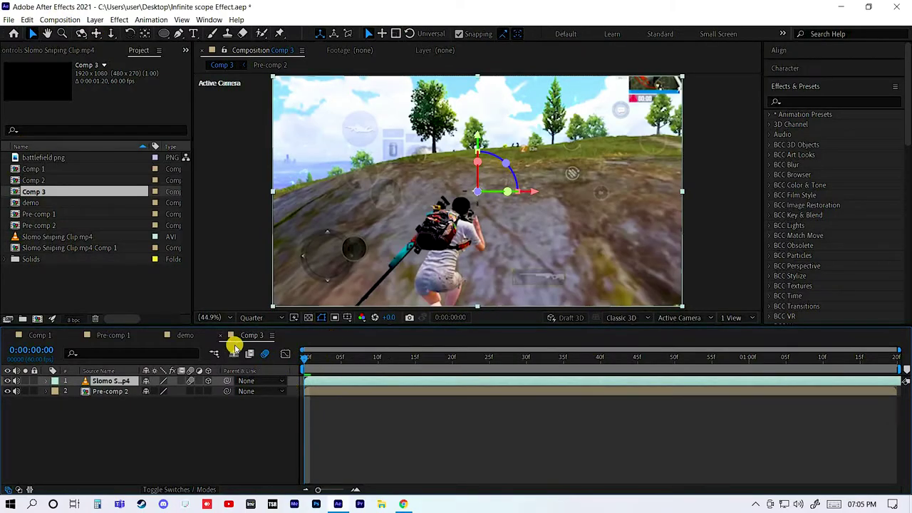
# Step: Change Comp 3's duration from 0:00:01:20 to 0:00:10:20 in Composition Settings
pyautogui.press('space')
pyautogui.press('space')
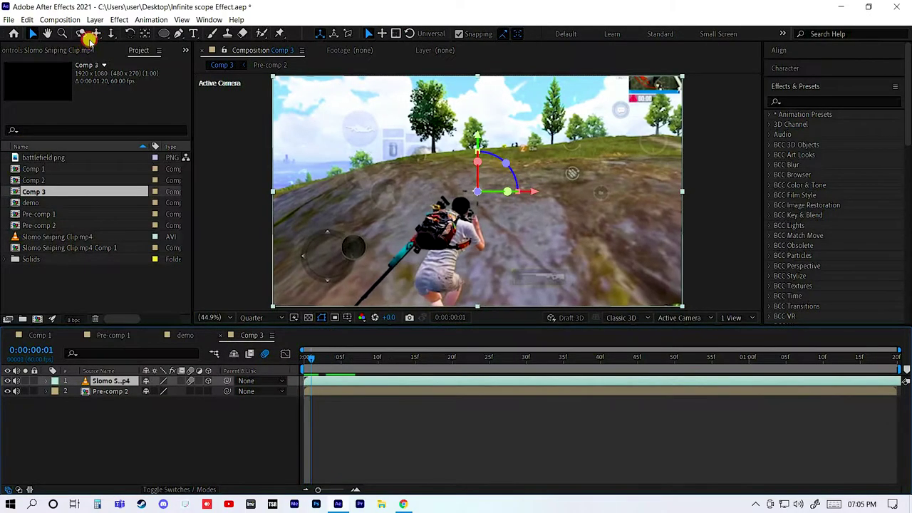
pyautogui.click(60, 19)
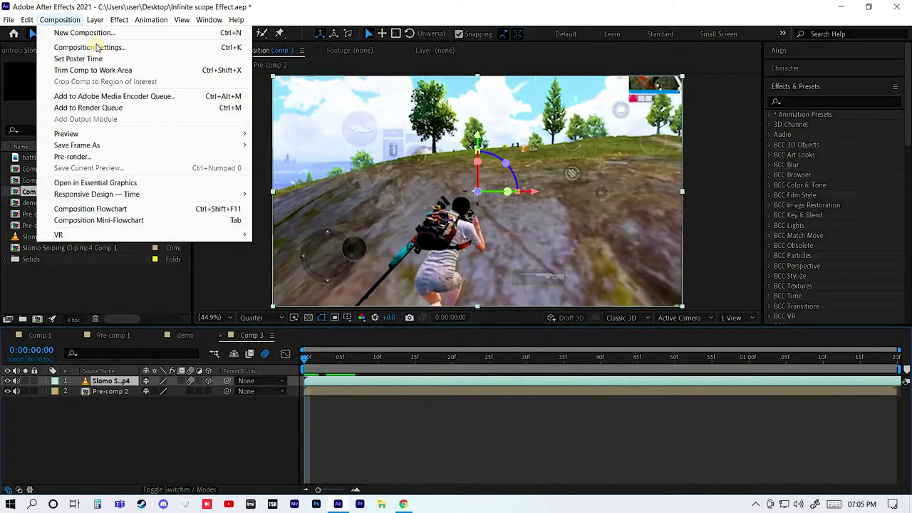
pyautogui.click(90, 44)
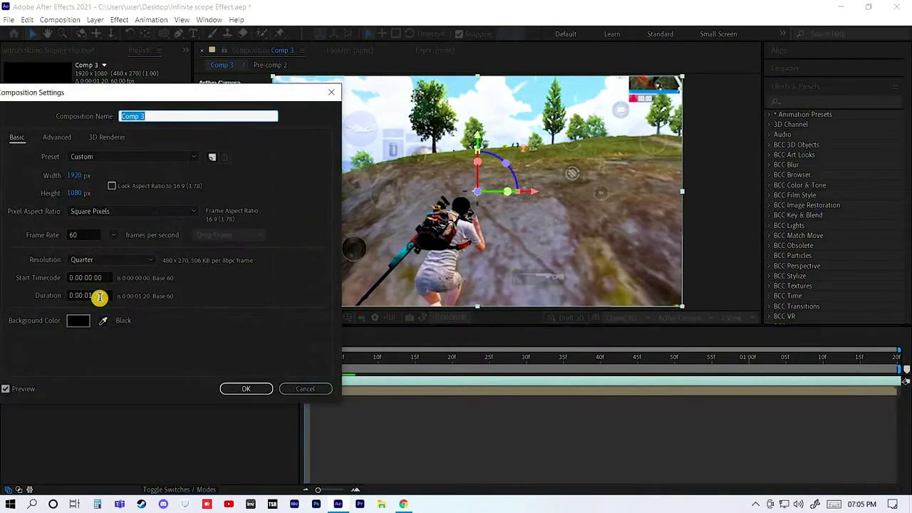
pyautogui.click(100, 297)
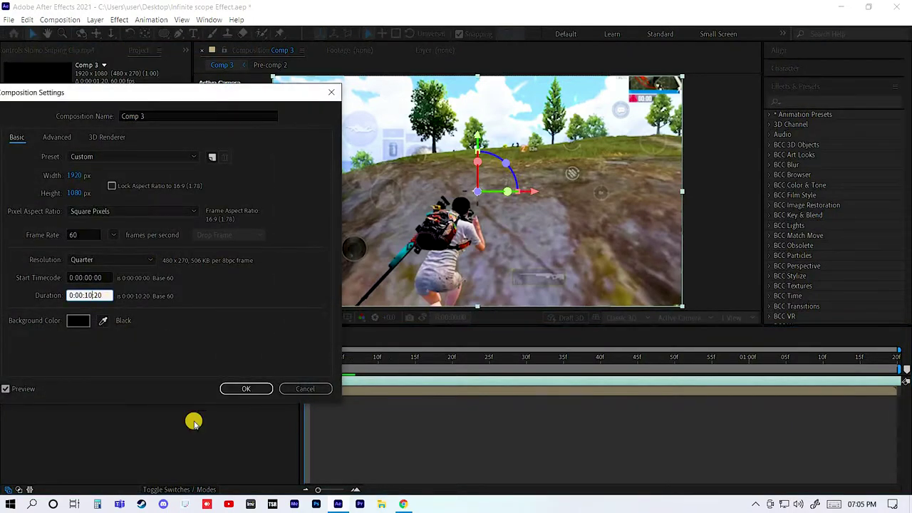
pyautogui.press('Return')
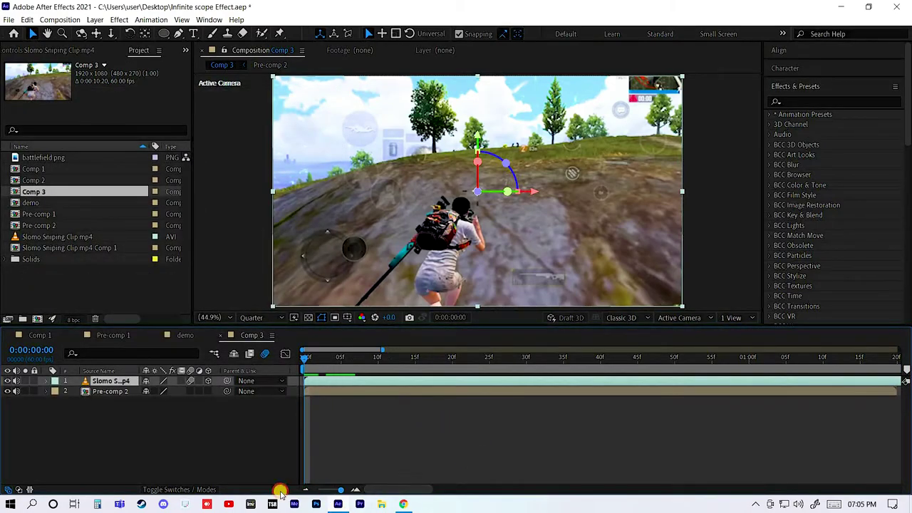
pyautogui.press('-')
pyautogui.press('-')
pyautogui.press('-')
pyautogui.moveTo(361, 389); pyautogui.dragTo(477, 388)
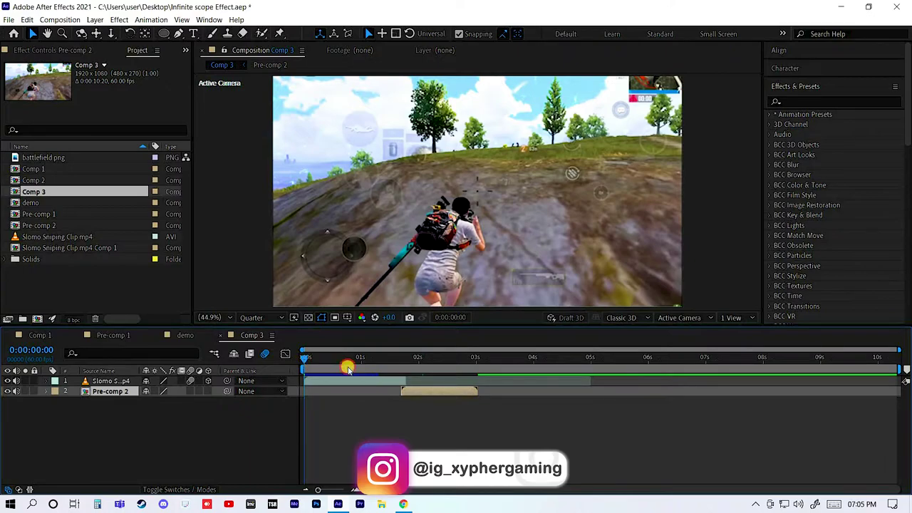
pyautogui.moveTo(348, 368); pyautogui.dragTo(406, 372)
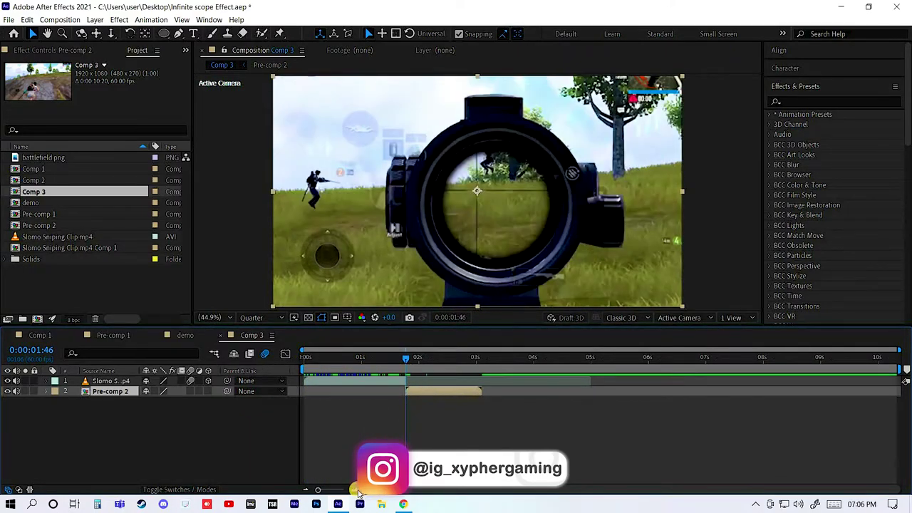
pyautogui.press('=')
pyautogui.press('=')
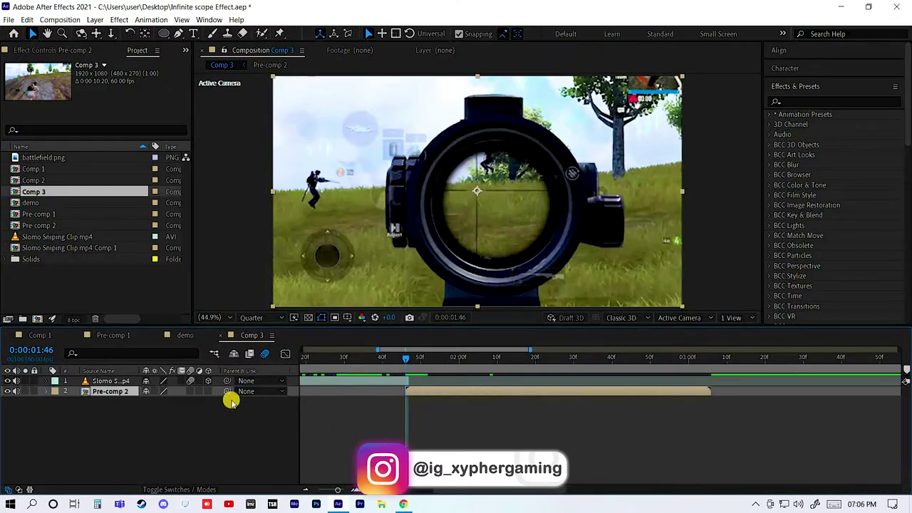
pyautogui.keyDown('shift'); pyautogui.click(116, 381); pyautogui.keyUp('shift')
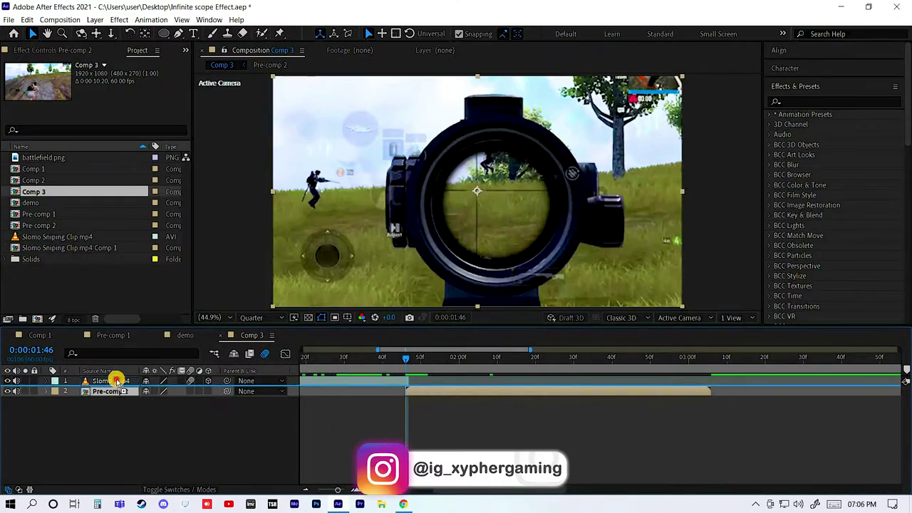
pyautogui.click(116, 381)
pyautogui.hotkey('ctrl', '[')
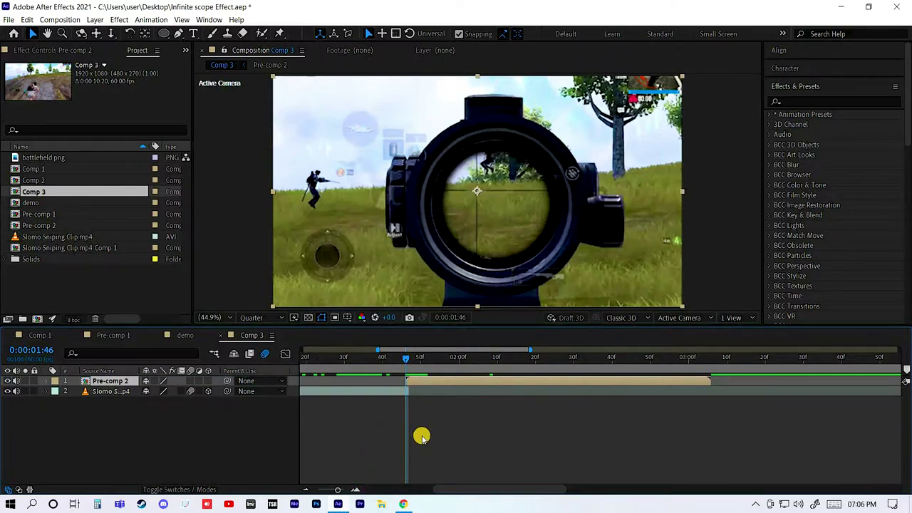
pyautogui.press('space')
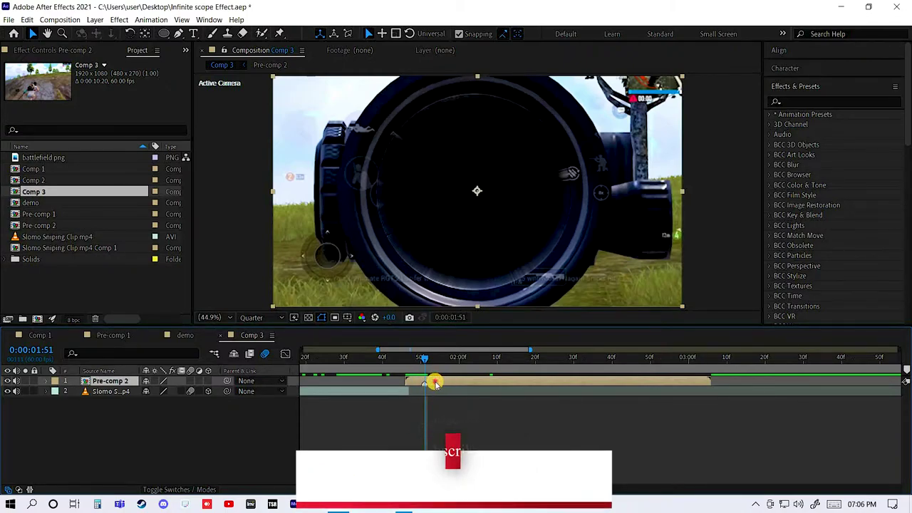
# Step: Shift Pre-comp 2 slightly earlier, check the zoom frames, and switch to the demo comp
pyautogui.moveTo(424, 390); pyautogui.dragTo(428, 383)
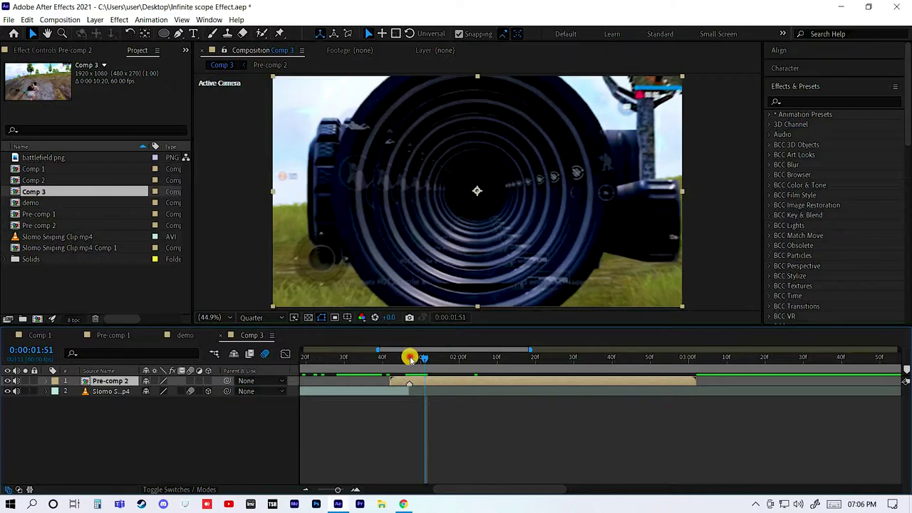
pyautogui.moveTo(411, 358)
pyautogui.mouseDown()
pyautogui.moveTo(399, 360)
pyautogui.moveTo(447, 371)
pyautogui.moveTo(432, 371)
pyautogui.mouseUp()
pyautogui.press(';')
pyautogui.click(386, 362)
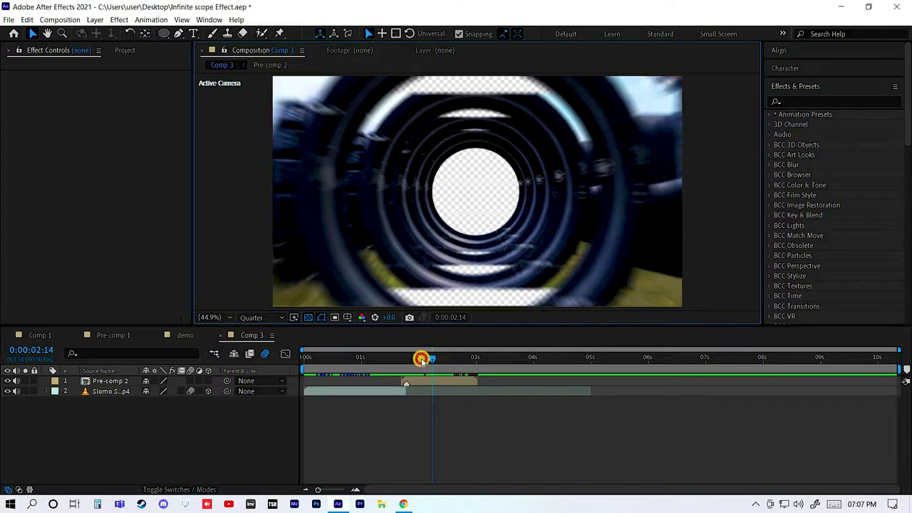
pyautogui.moveTo(455, 356); pyautogui.dragTo(419, 363)
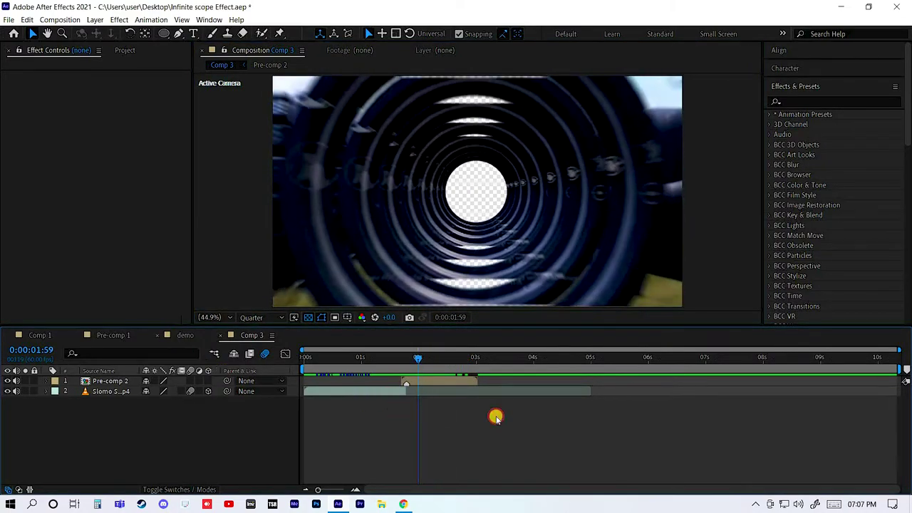
pyautogui.hotkey('shift', ',')
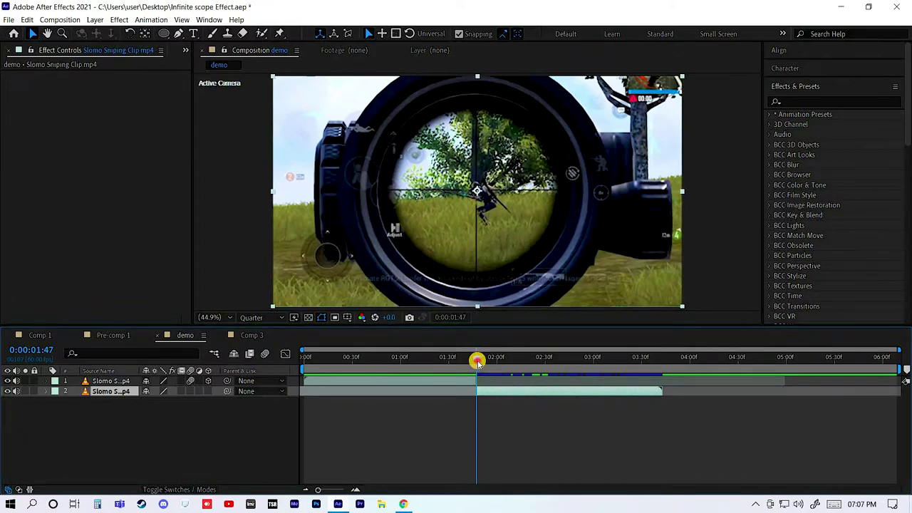
# Step: Paste the Slomo clip into Comp 3 and place it below Pre-comp 2
pyautogui.moveTo(484, 364); pyautogui.dragTo(479, 366)
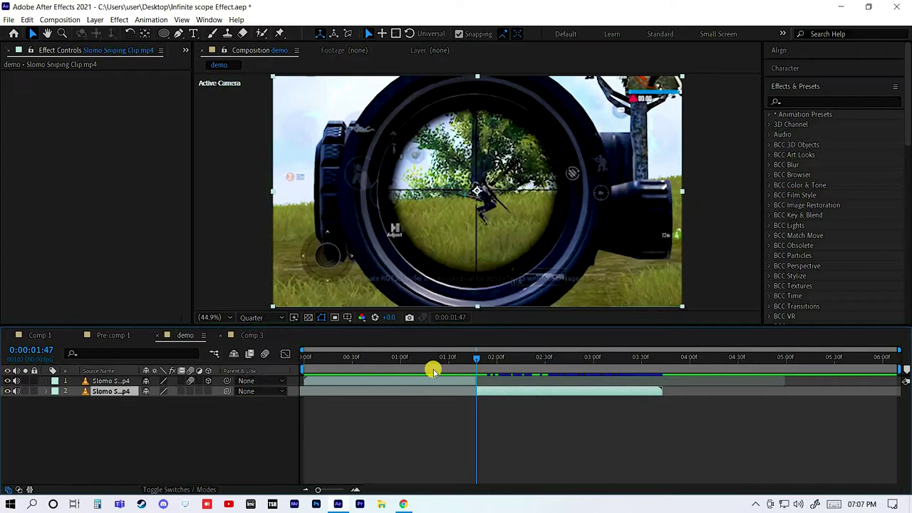
pyautogui.hotkey('shift', '.')
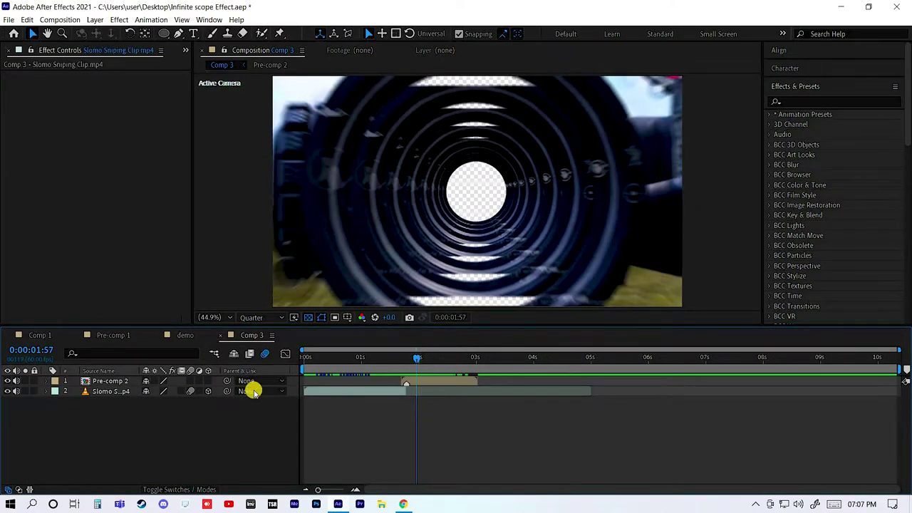
pyautogui.hotkey('ctrl', 'v')
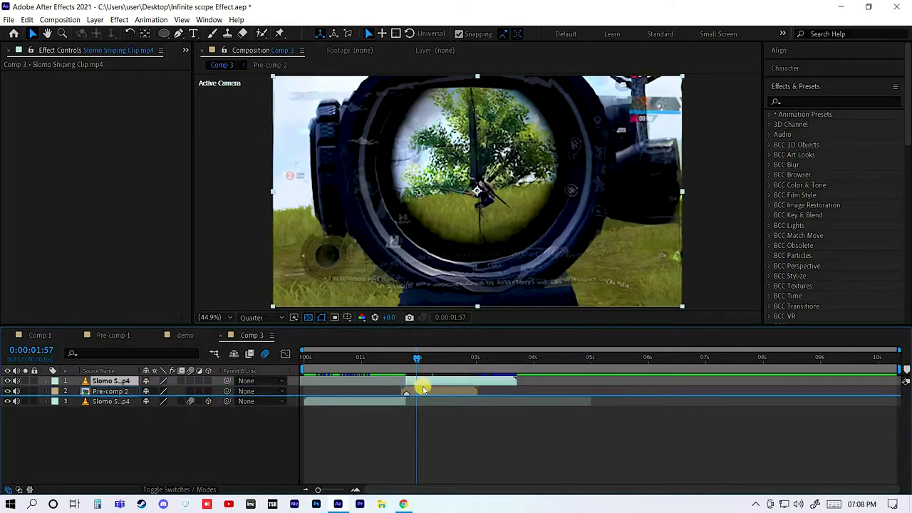
pyautogui.hotkey('ctrl', '[')
# Step: Scrub and play the scope zoom around 0:00:01:54, then delete the added Slomo layer
pyautogui.click(414, 357)
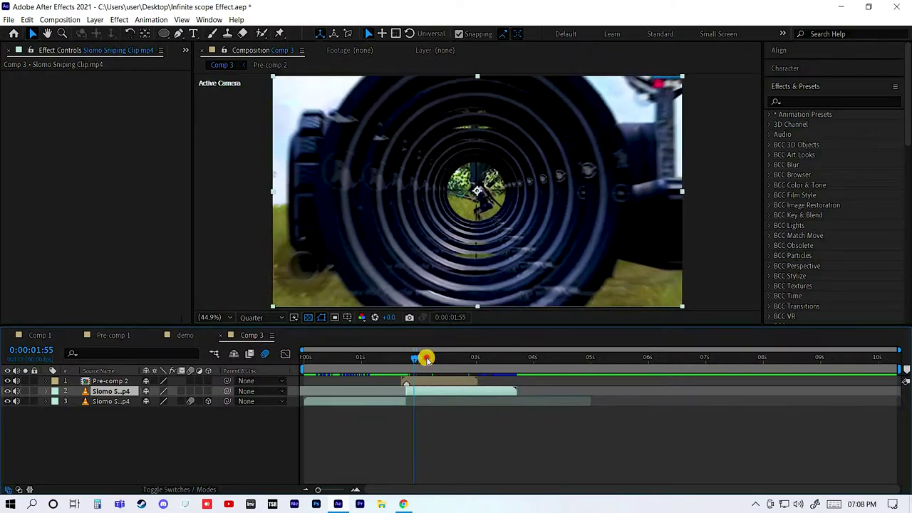
pyautogui.moveTo(426, 359); pyautogui.dragTo(412, 360)
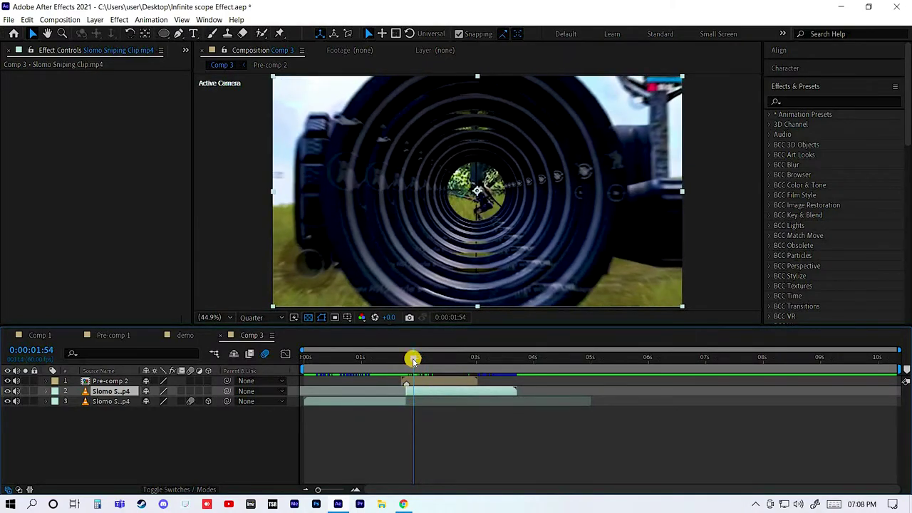
pyautogui.moveTo(406, 361); pyautogui.dragTo(422, 371)
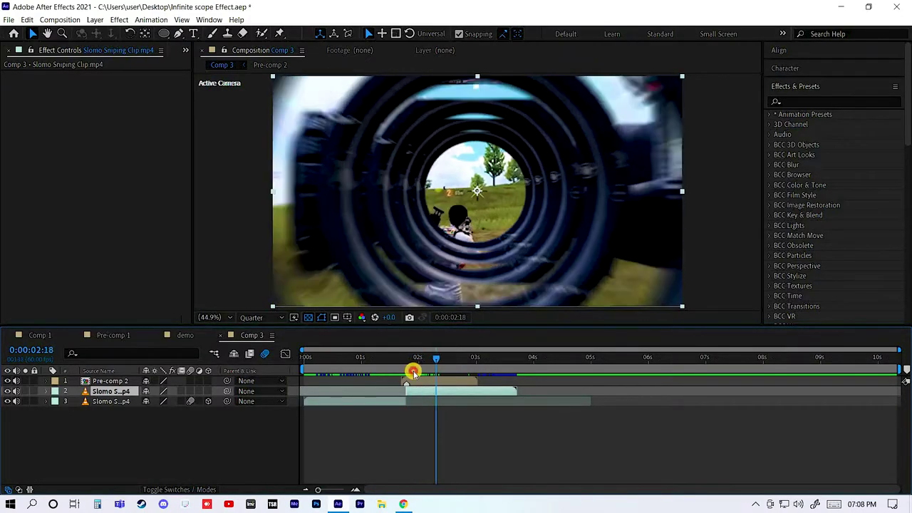
pyautogui.press('space')
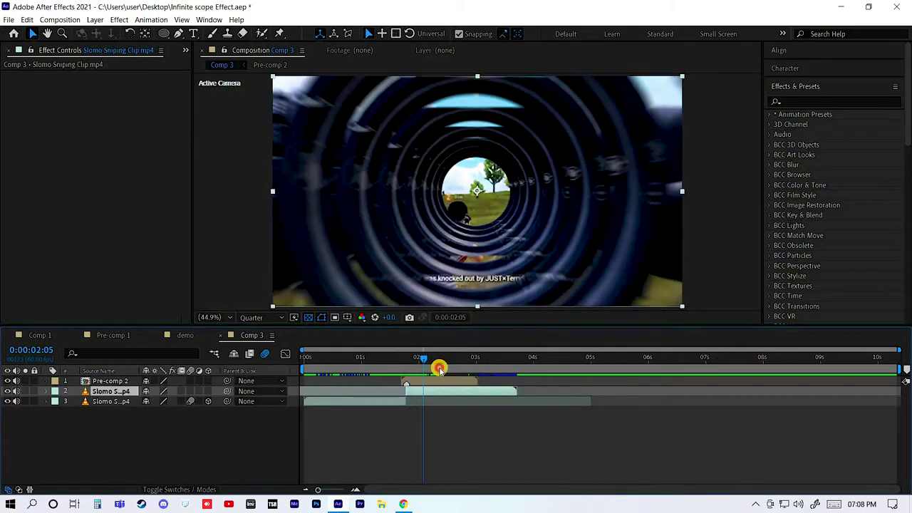
pyautogui.moveTo(401, 375); pyautogui.dragTo(414, 371)
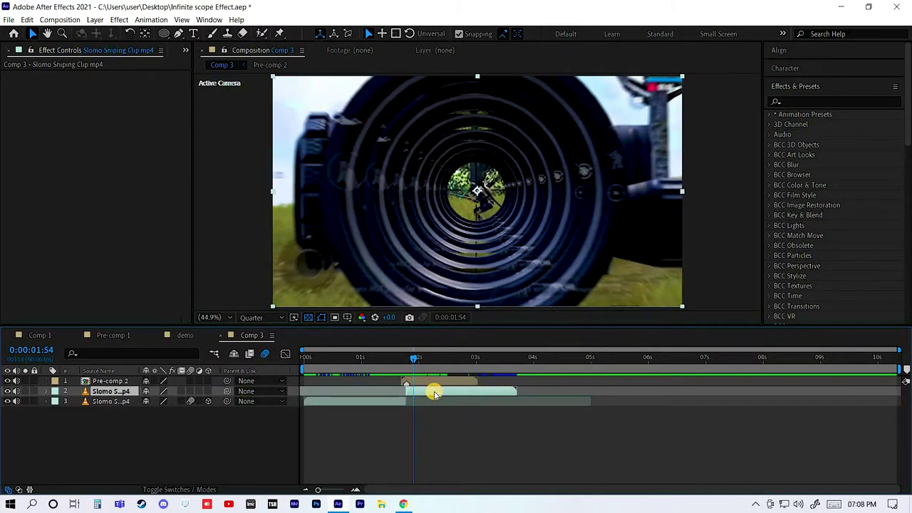
pyautogui.press('Delete')
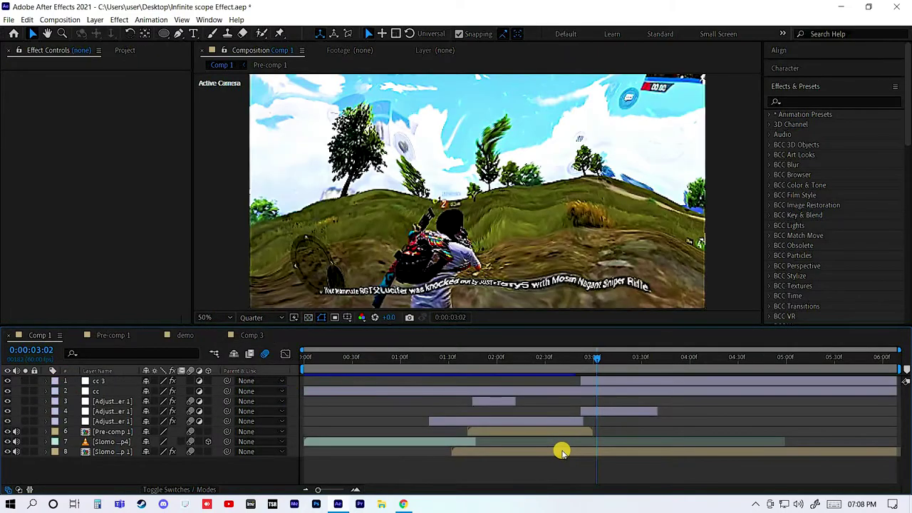
# Step: Paste the Twixtor Slomo layer into Comp 3 beneath Pre-comp 2, offset slightly later, and preview the nested zoom
pyautogui.click(562, 452)
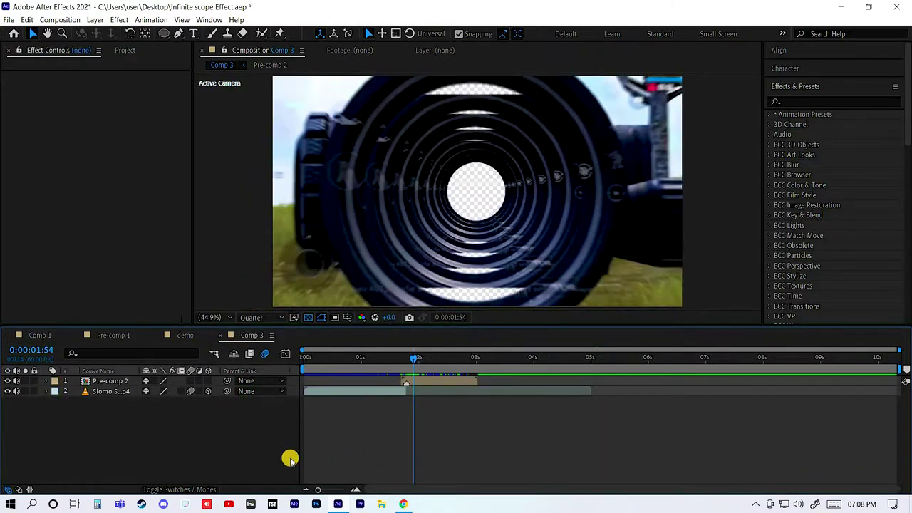
pyautogui.hotkey('ctrl', 'v')
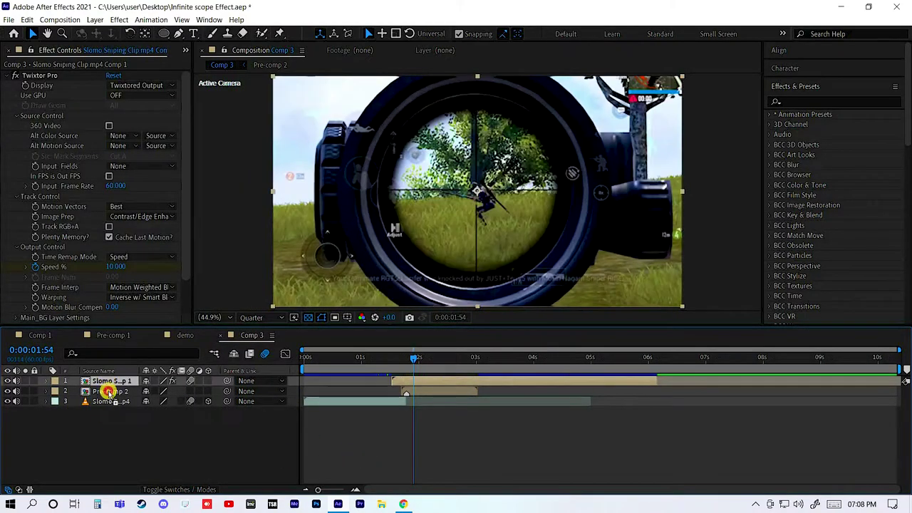
pyautogui.moveTo(446, 385); pyautogui.dragTo(415, 391)
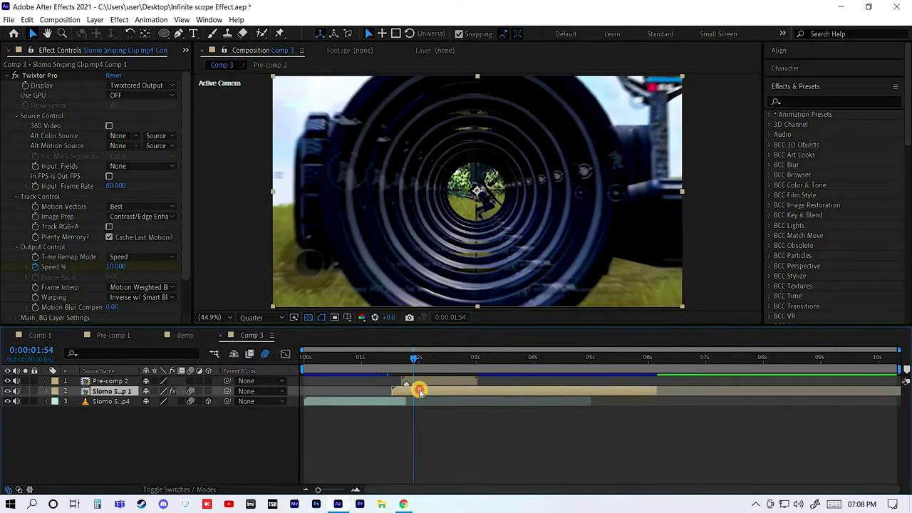
pyautogui.moveTo(404, 358)
pyautogui.mouseDown()
pyautogui.moveTo(397, 370)
pyautogui.moveTo(364, 370)
pyautogui.mouseUp()
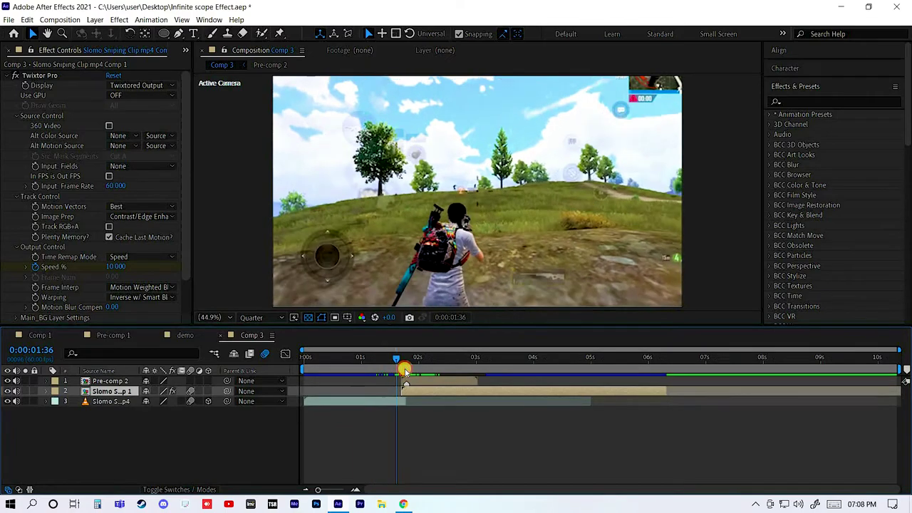
# Step: Inspect the Slomo Sniping Clip.mp4 Comp 1 precomp footage between 0:00:01:42 and 0:00:02:05
pyautogui.doubleClick(437, 393)
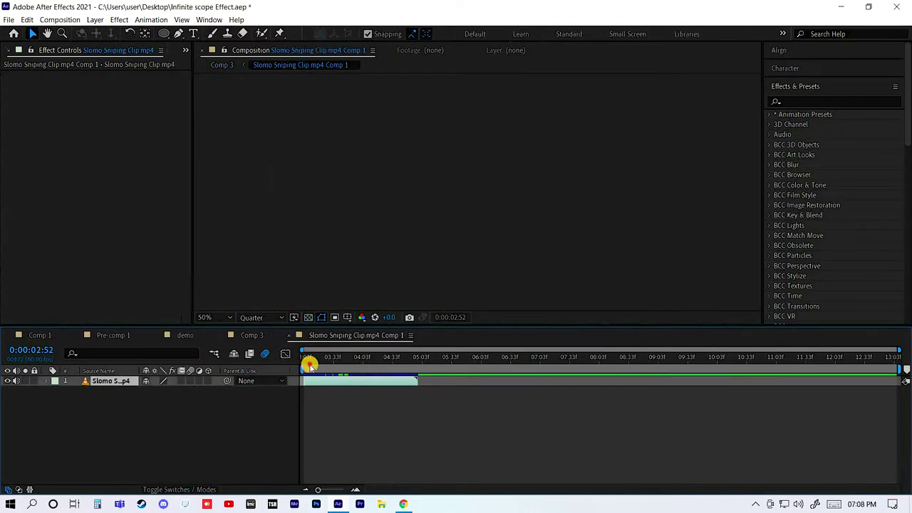
pyautogui.moveTo(310, 361); pyautogui.dragTo(372, 361)
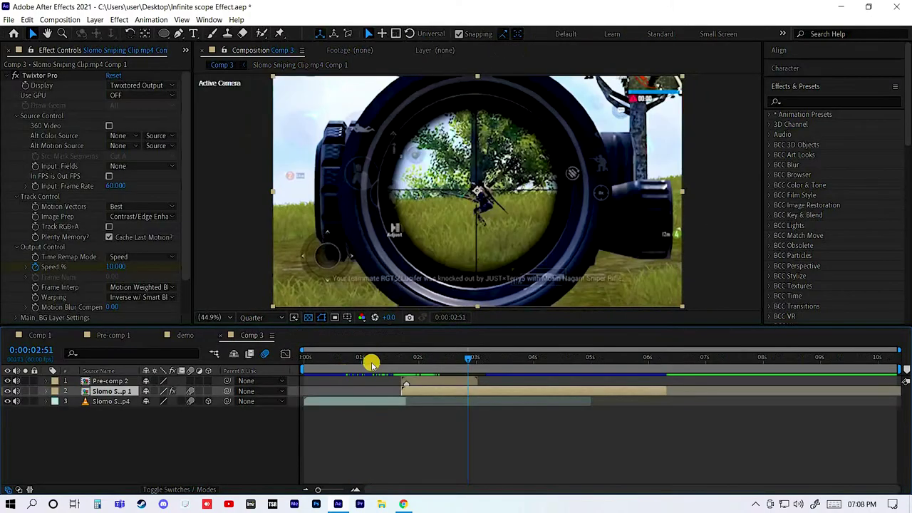
pyautogui.click(402, 366)
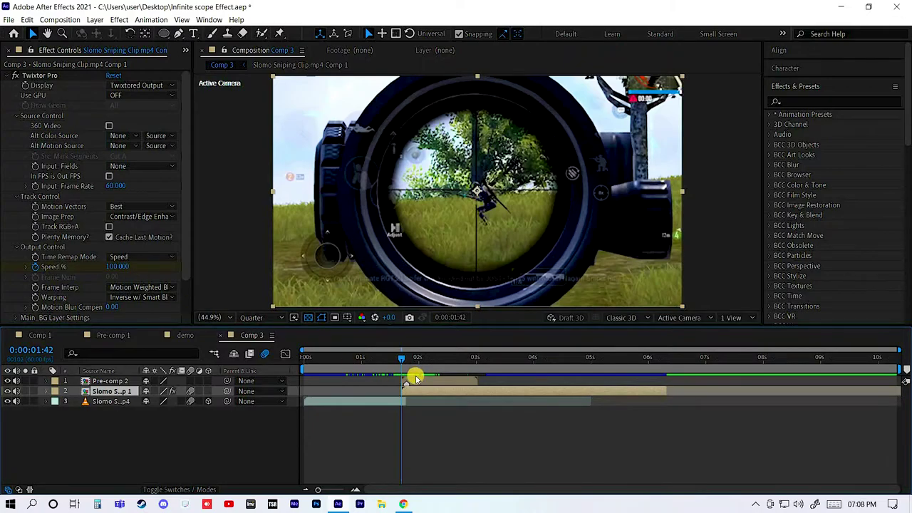
pyautogui.click(424, 357)
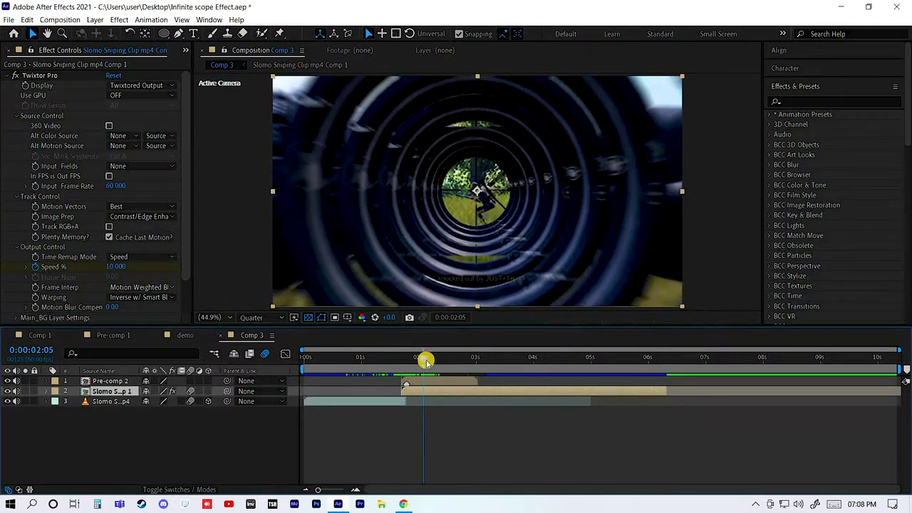
pyautogui.moveTo(401, 366)
pyautogui.mouseDown()
pyautogui.moveTo(451, 365)
pyautogui.moveTo(466, 391)
pyautogui.mouseUp()
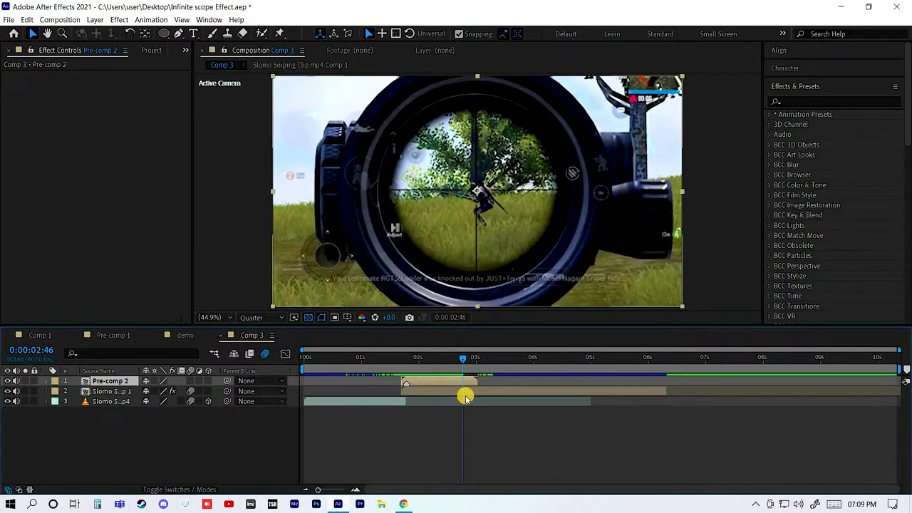
# Step: Move the Twixtor Slomo layer's later Speed keyframe earlier to about 0:00:02:30, then return to Comp 1
pyautogui.click(464, 392)
pyautogui.press('u')
pyautogui.click(481, 413)
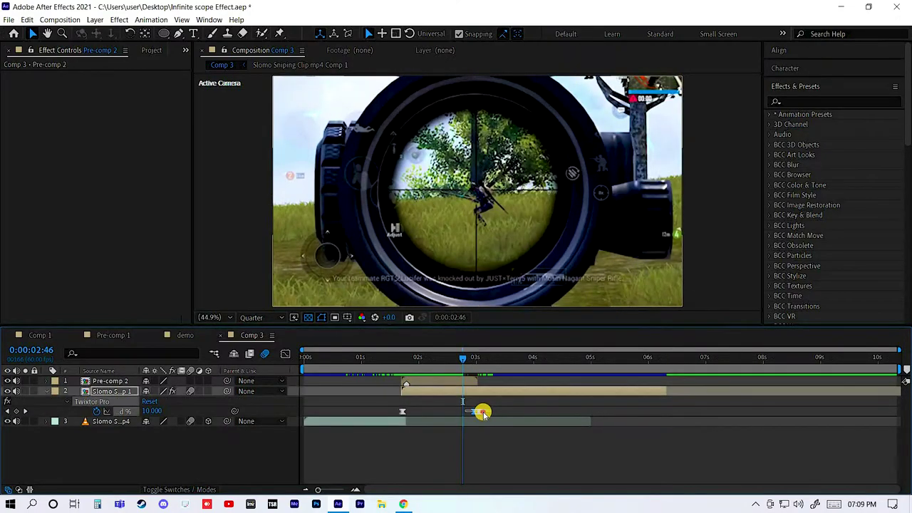
pyautogui.moveTo(433, 371); pyautogui.dragTo(448, 371)
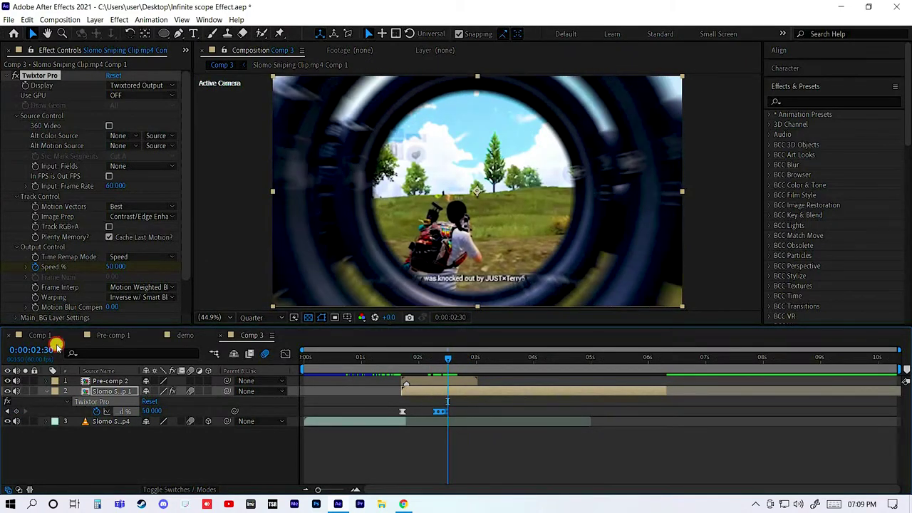
pyautogui.click(40, 335)
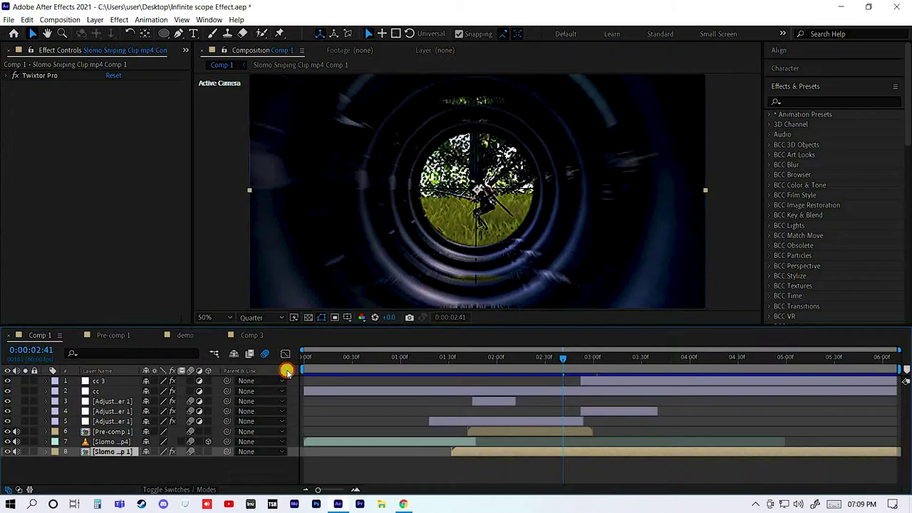
# Step: Play Comp 1 with the cc grading layers off, then select the lens-warp adjustment layer at 01:53
pyautogui.moveTo(287, 371); pyautogui.dragTo(318, 371)
pyautogui.press('space')
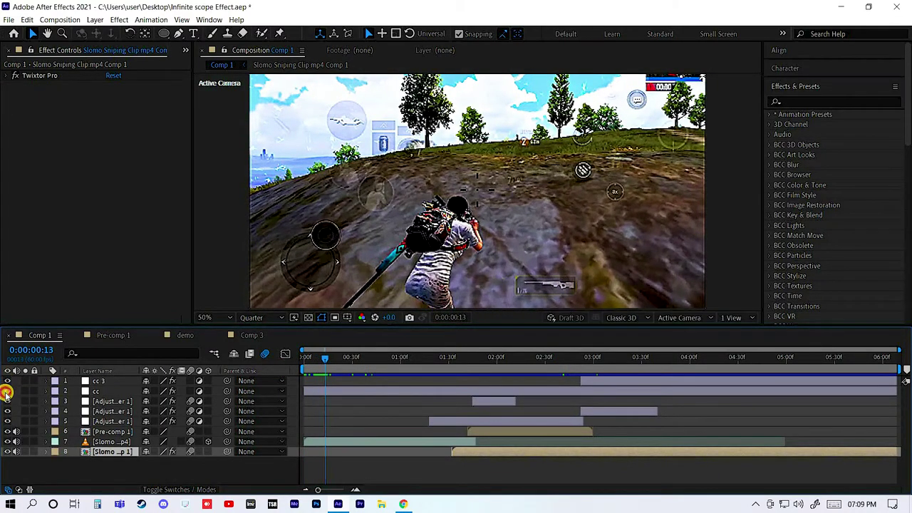
pyautogui.click(306, 365)
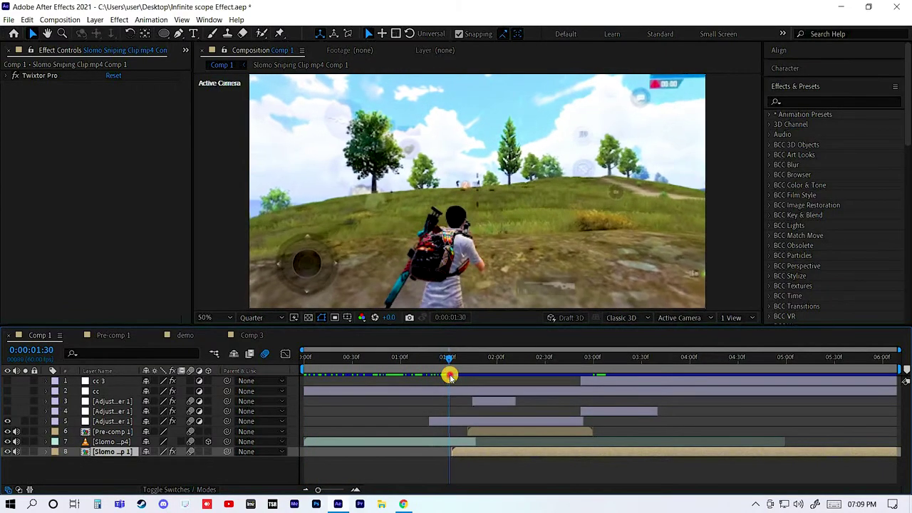
pyautogui.moveTo(459, 377); pyautogui.dragTo(570, 398)
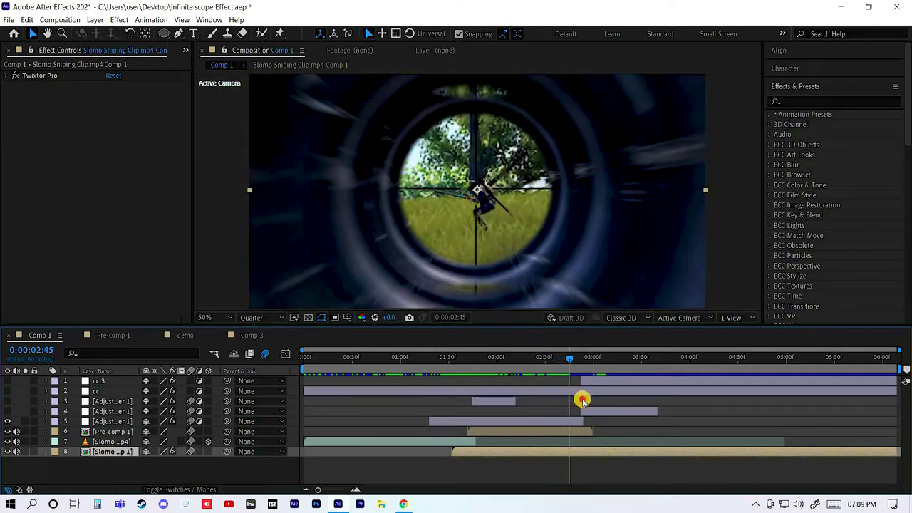
pyautogui.moveTo(583, 401)
pyautogui.mouseDown()
pyautogui.moveTo(593, 407)
pyautogui.moveTo(539, 449)
pyautogui.mouseUp()
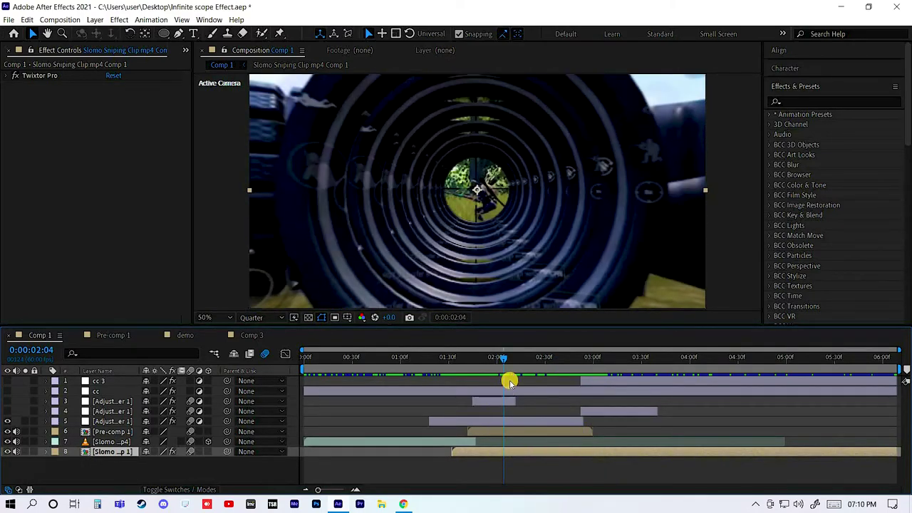
pyautogui.click(474, 368)
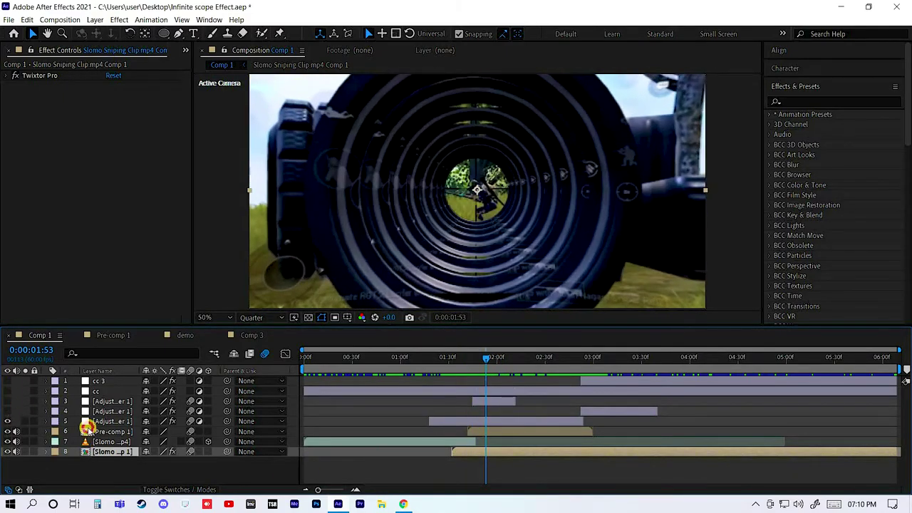
pyautogui.click(492, 420)
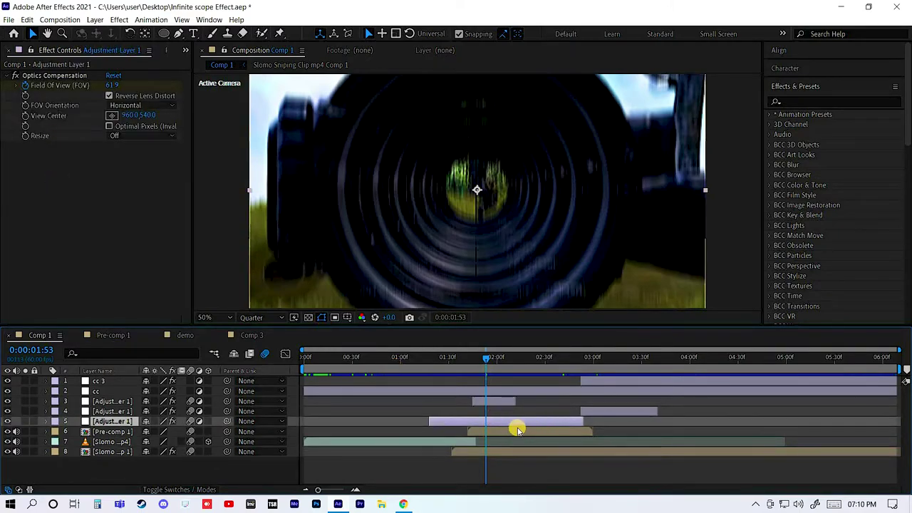
# Step: Reveal the lens-warp layer's Field of View keyframes and select its Optics Compensation effect
pyautogui.press('u')
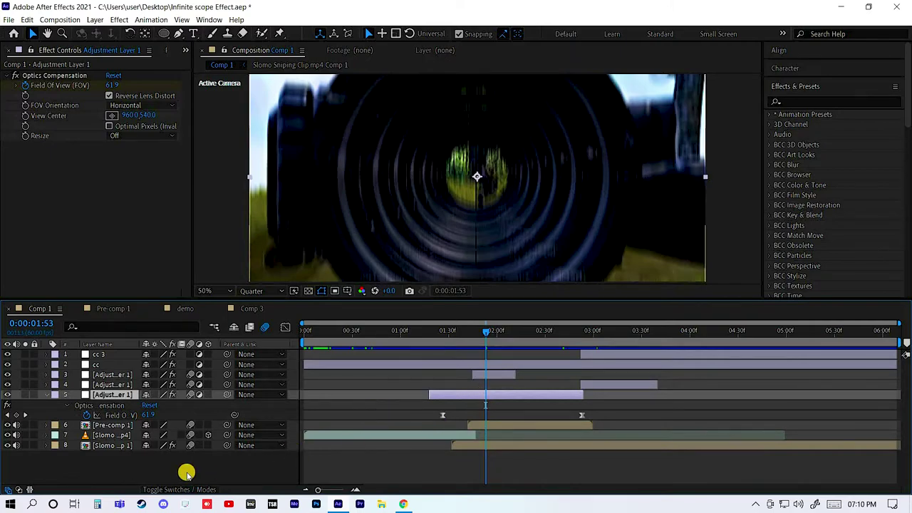
pyautogui.rightClick(191, 466)
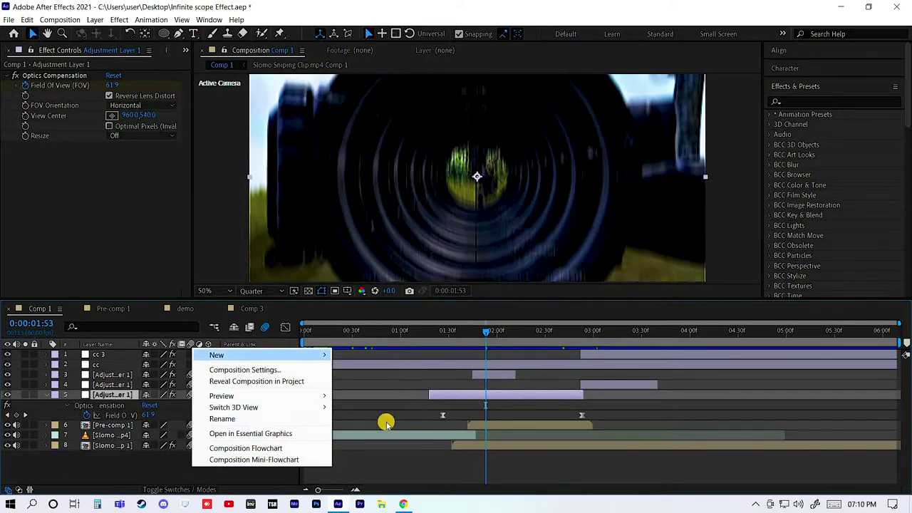
pyautogui.click(465, 394)
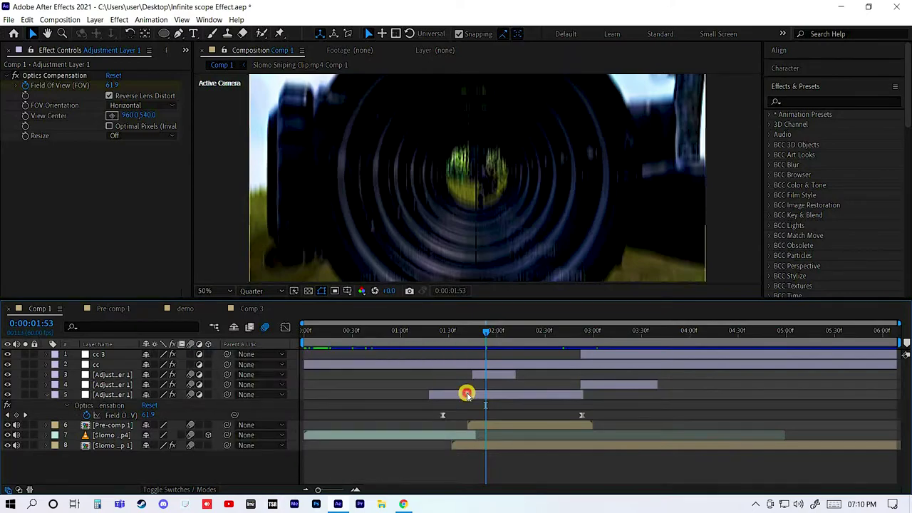
pyautogui.click(819, 102)
pyautogui.click(64, 76)
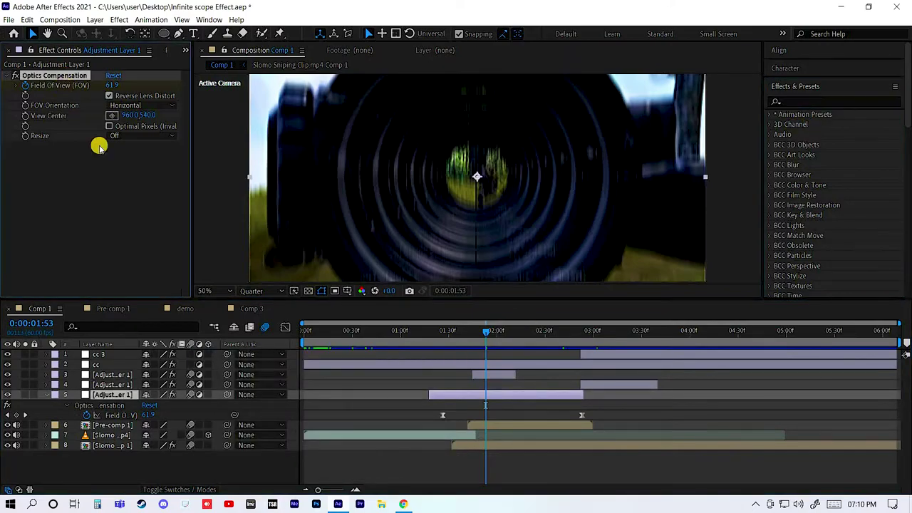
# Step: Step through the Field of View keyframes, previewing the warp ramp from 0.0 up to 150.0 around 02:28–02:39
pyautogui.click(442, 339)
pyautogui.moveTo(442, 343); pyautogui.dragTo(467, 345)
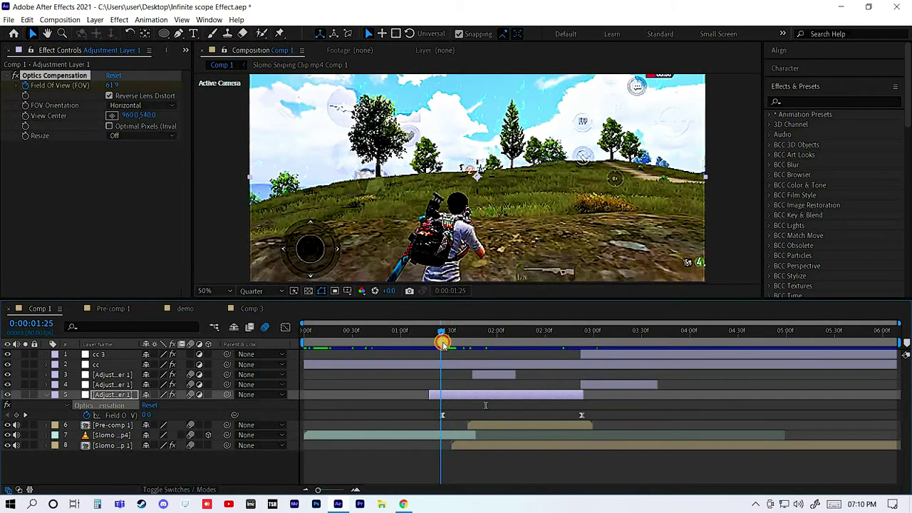
pyautogui.click(474, 417)
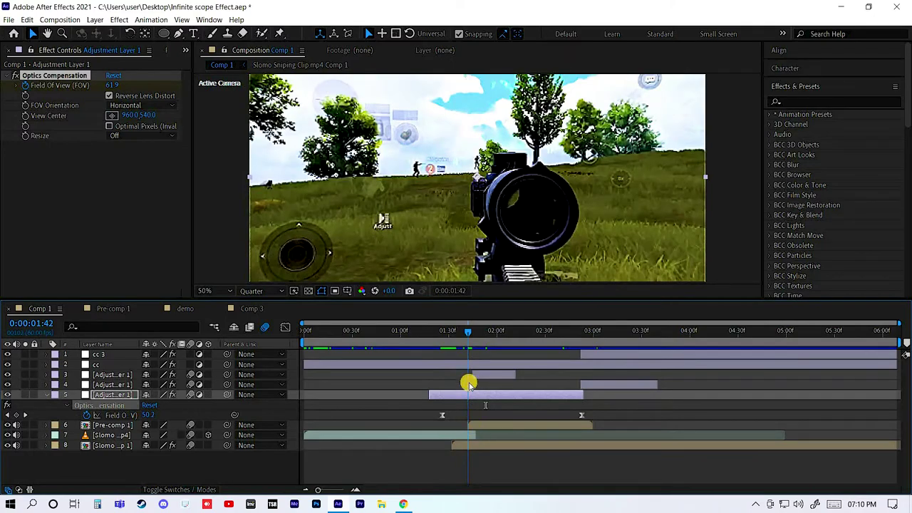
pyautogui.click(468, 339)
pyautogui.click(442, 345)
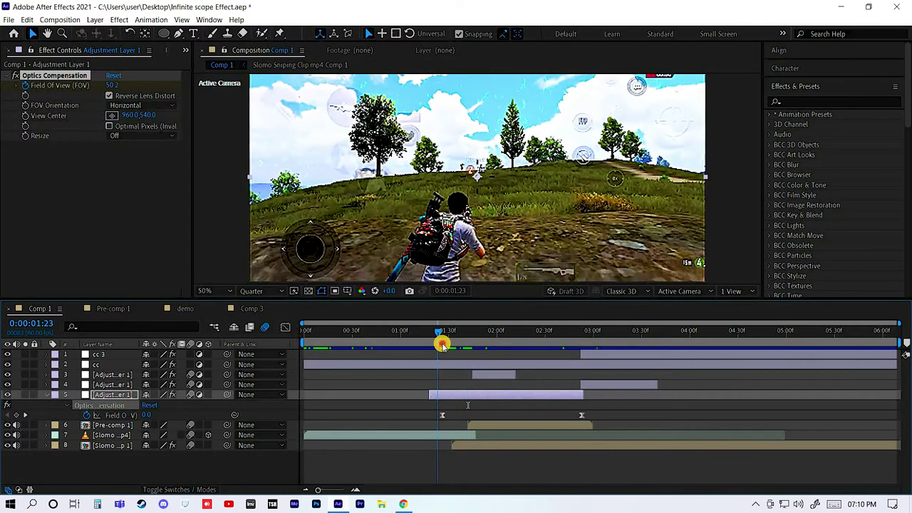
pyautogui.click(442, 414)
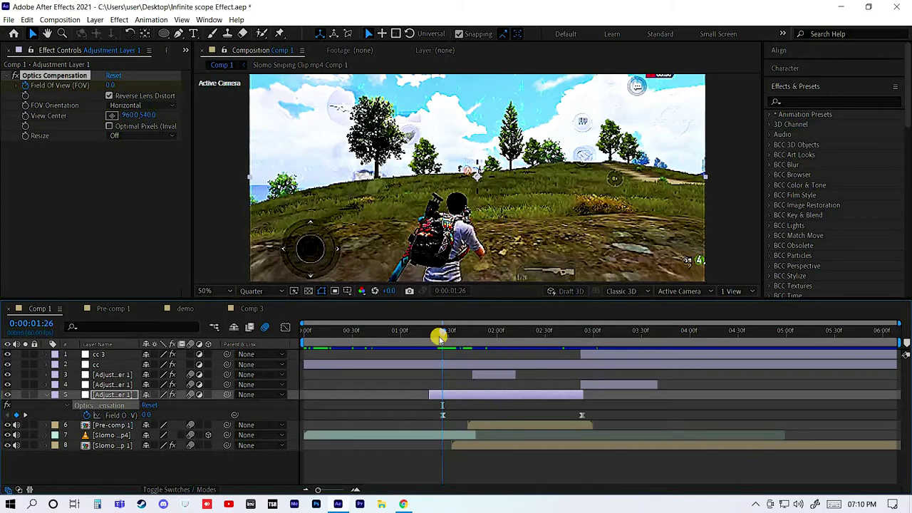
pyautogui.moveTo(441, 338); pyautogui.dragTo(583, 341)
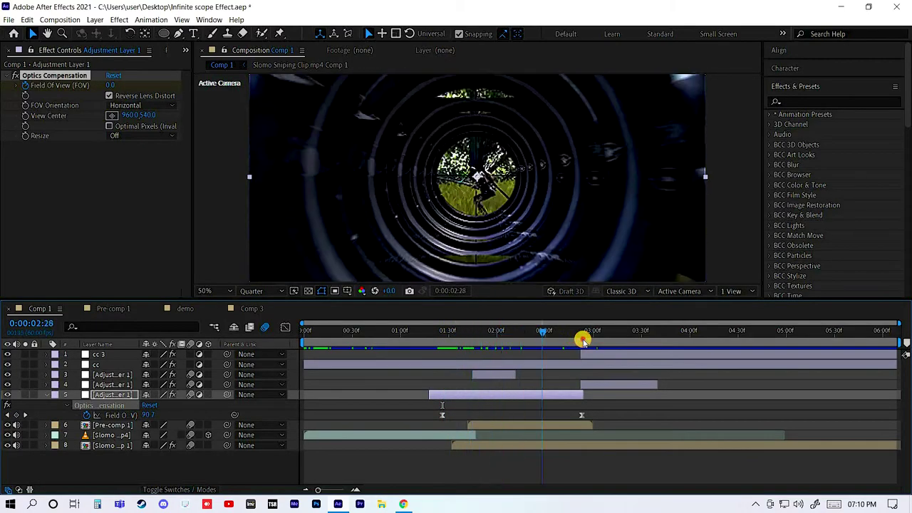
pyautogui.moveTo(583, 342); pyautogui.dragTo(584, 342)
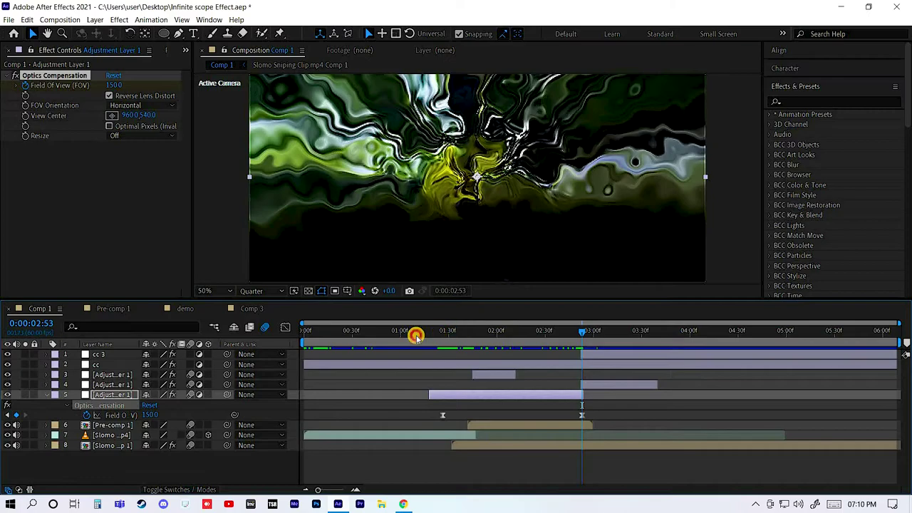
pyautogui.moveTo(416, 336)
pyautogui.mouseDown()
pyautogui.moveTo(559, 349)
pyautogui.moveTo(541, 349)
pyautogui.mouseUp()
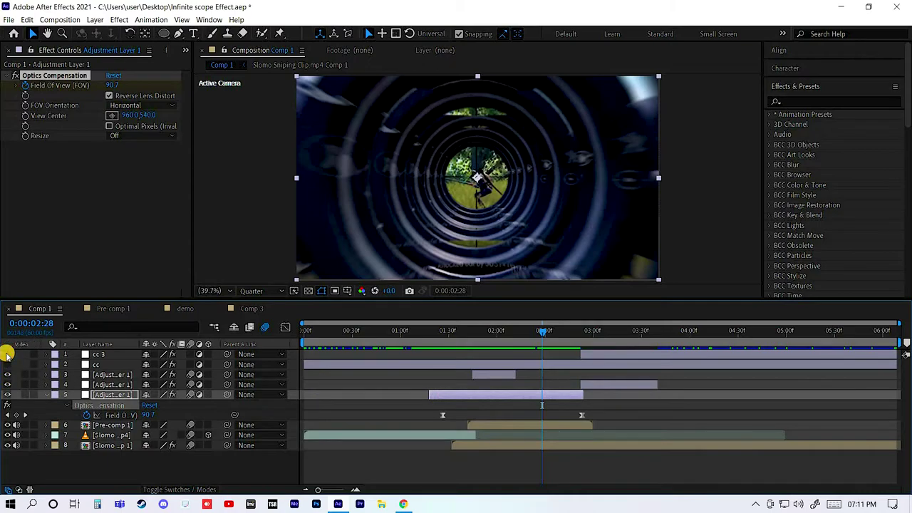
# Step: Inspect the Twitch and Turbulent Displace layers, previewing the displacement keyframes fading out from 02:54 to 03:34
pyautogui.click(476, 330)
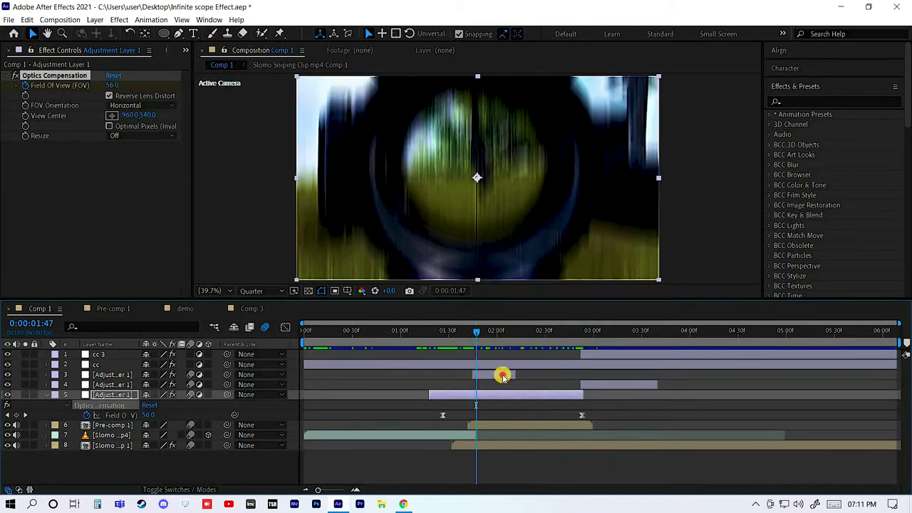
pyautogui.click(502, 378)
pyautogui.moveTo(475, 335)
pyautogui.mouseDown()
pyautogui.moveTo(468, 340)
pyautogui.moveTo(531, 357)
pyautogui.mouseUp()
pyautogui.click(603, 385)
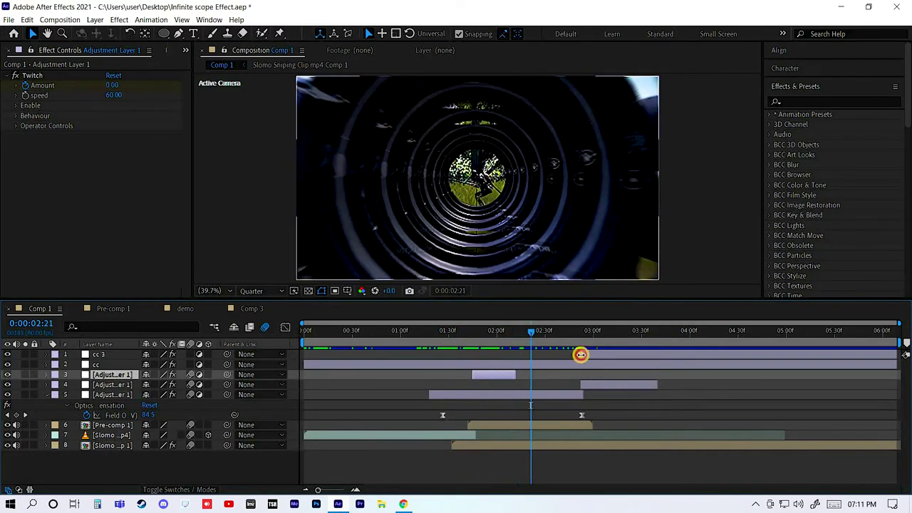
pyautogui.click(583, 337)
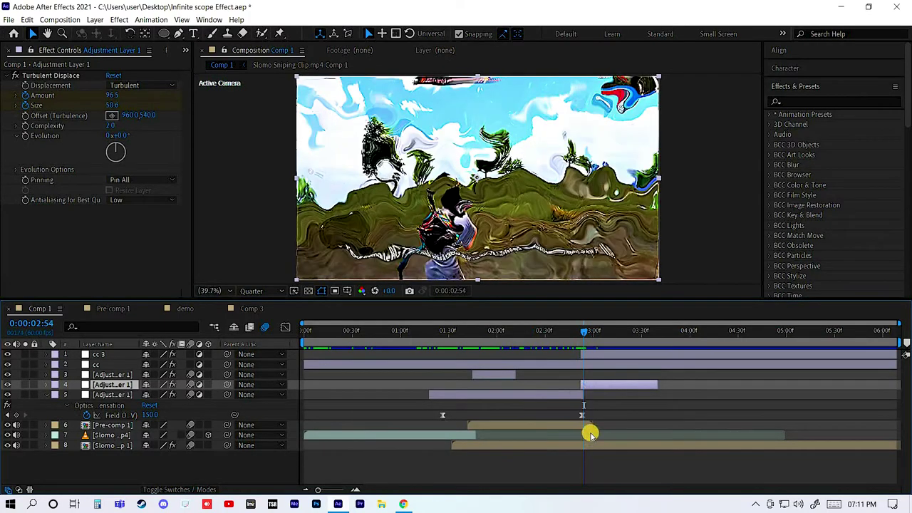
pyautogui.press('u')
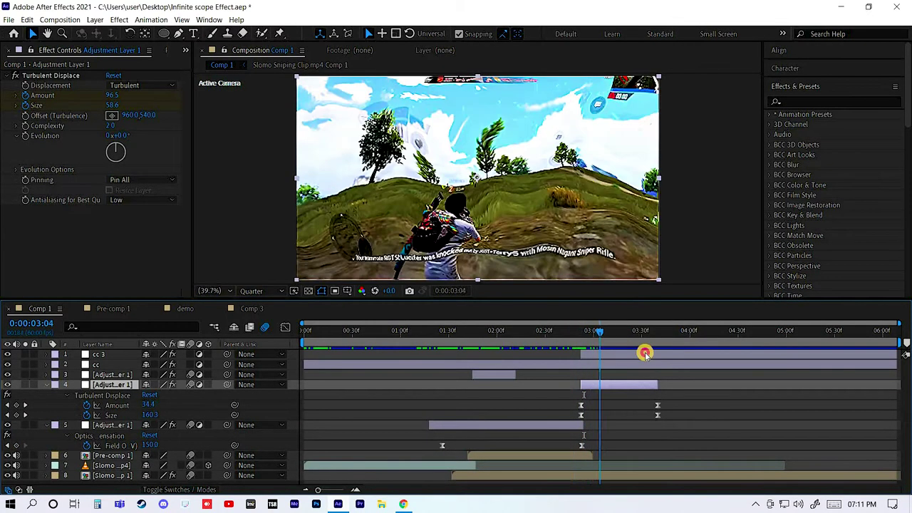
pyautogui.moveTo(583, 337); pyautogui.dragTo(645, 337)
# Step: Check the cc and cc 3 flicker layers, then collapse the displacement and Field of View keyframe rows
pyautogui.click(114, 365)
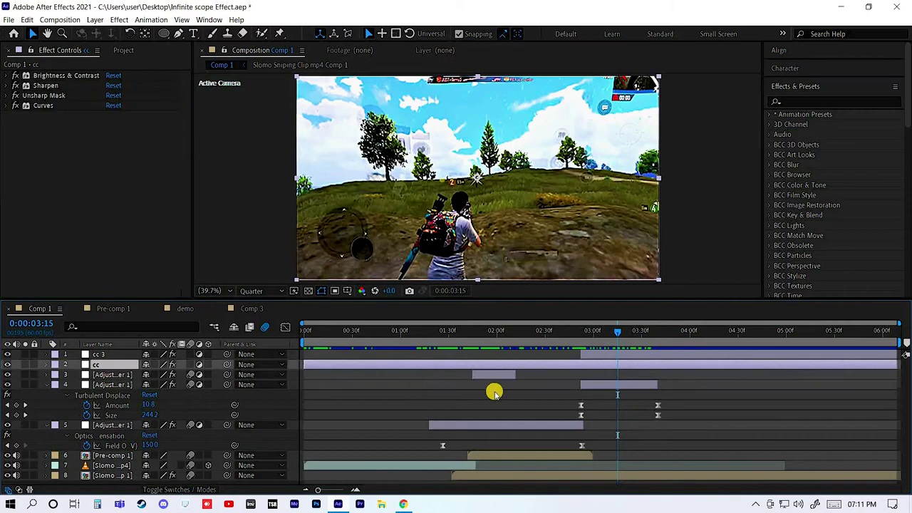
pyautogui.click(623, 355)
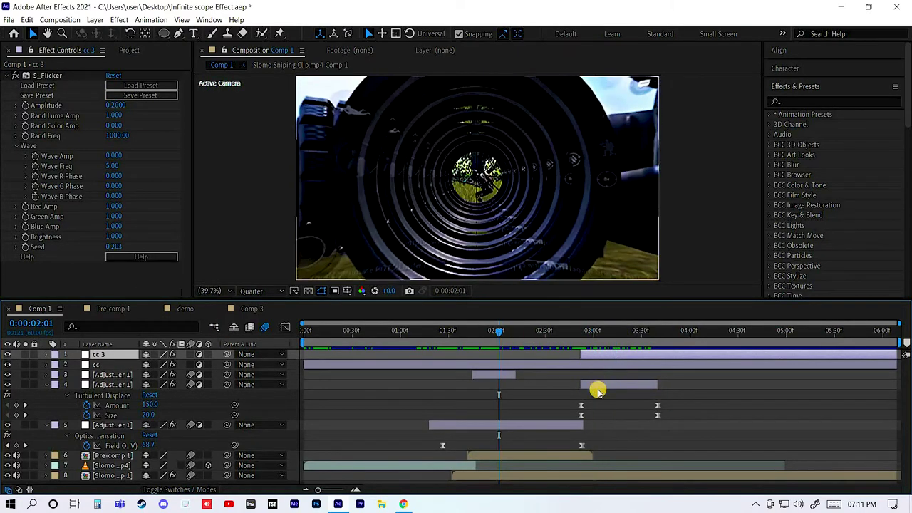
pyautogui.click(598, 385)
pyautogui.press('u')
pyautogui.click(542, 396)
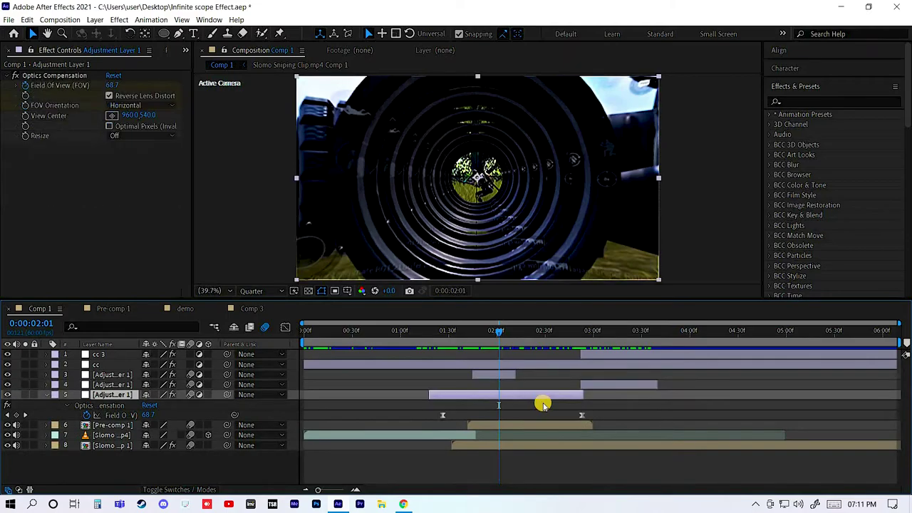
pyautogui.press('u')
# Step: Select Pre-comp 1, check the scope tunnel at 02:04, and enlarge the composition preview
pyautogui.moveTo(422, 332); pyautogui.dragTo(494, 332)
pyautogui.click(503, 405)
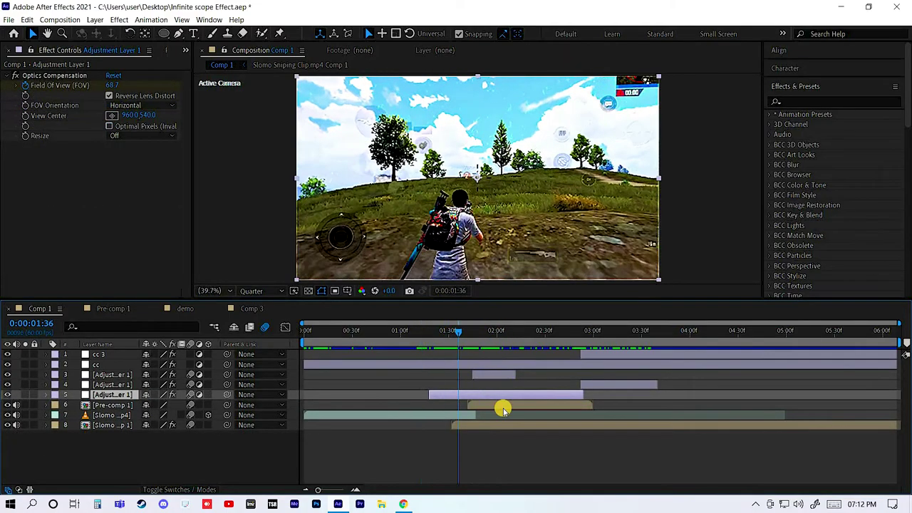
pyautogui.click(504, 333)
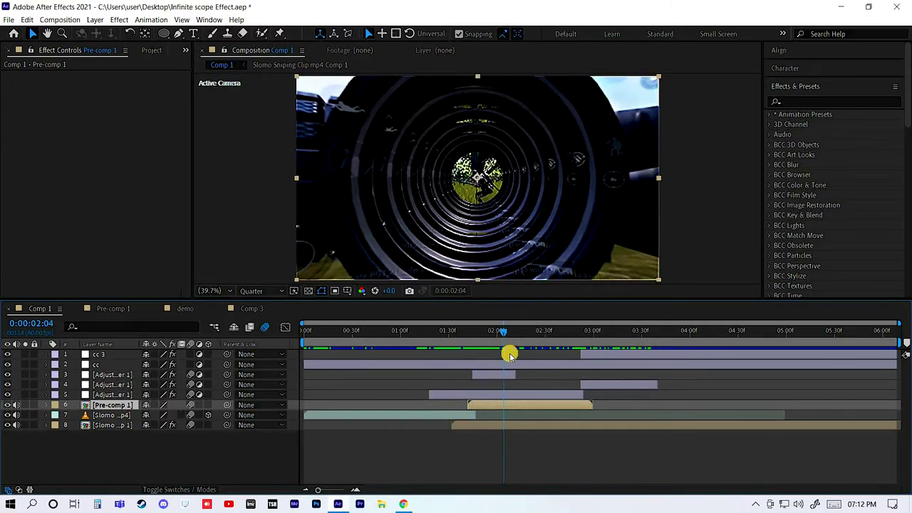
pyautogui.moveTo(517, 325); pyautogui.dragTo(501, 351)
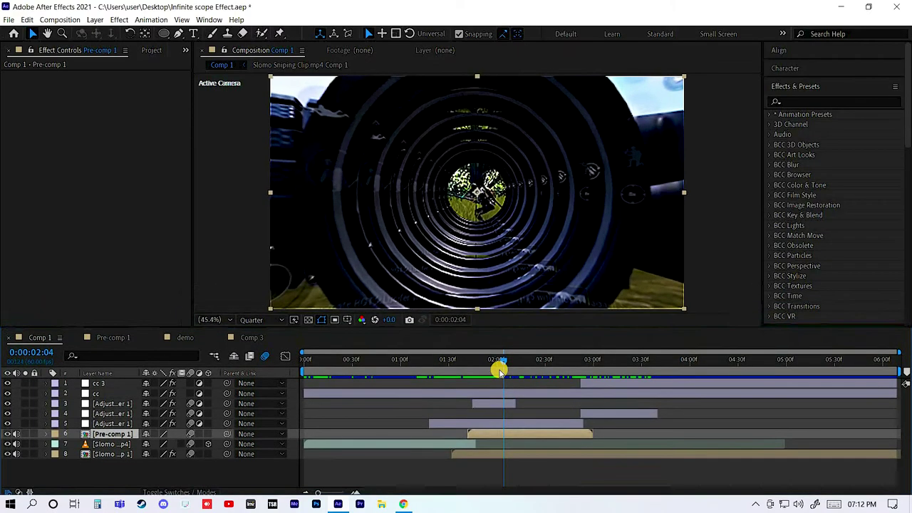
pyautogui.click(453, 356)
# Step: Return the playhead to 0:00:00:00 and play Comp 1 through the scope tunnel
pyautogui.moveTo(572, 376); pyautogui.dragTo(293, 376)
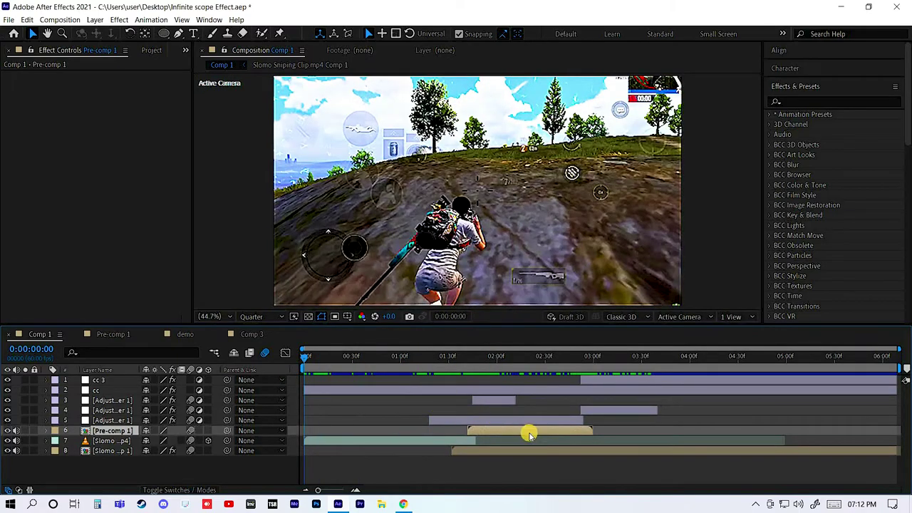
pyautogui.press('space')
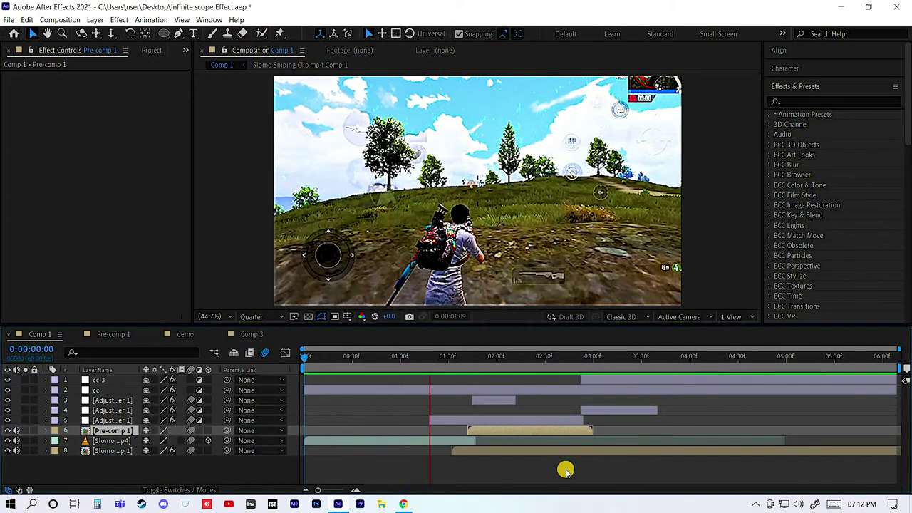